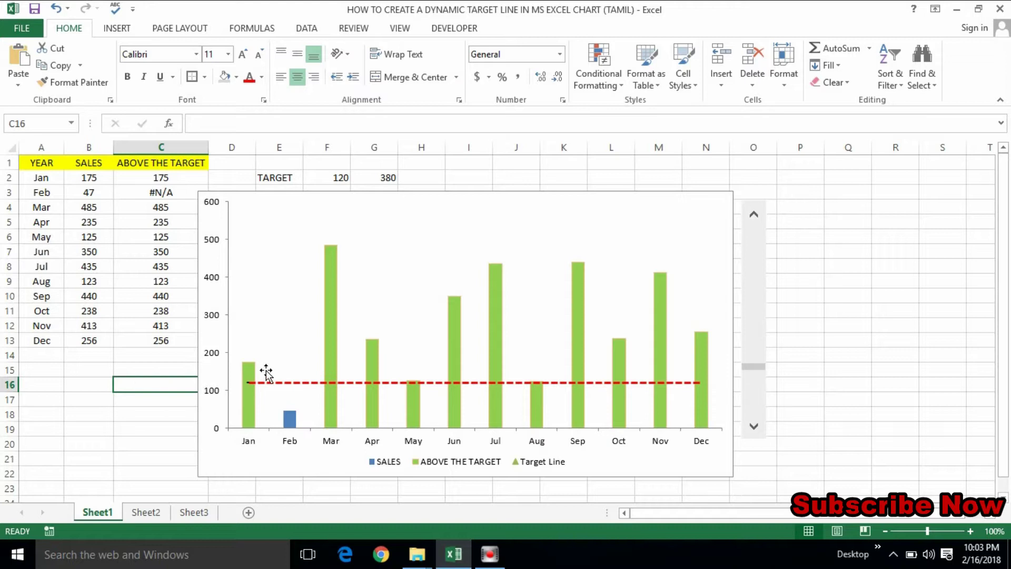
Step: Nudge the target down with the scroll bar arrow, then drag the thumb to raise the line near the chart top
{"action": "left_click", "coordinate": [320, 325]}
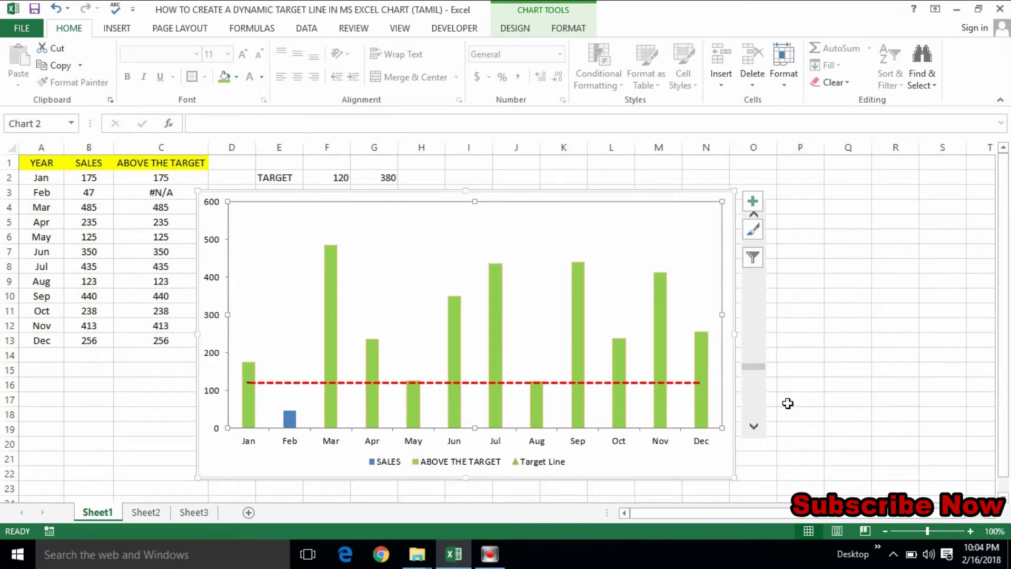
{"action": "left_click", "coordinate": [803, 294]}
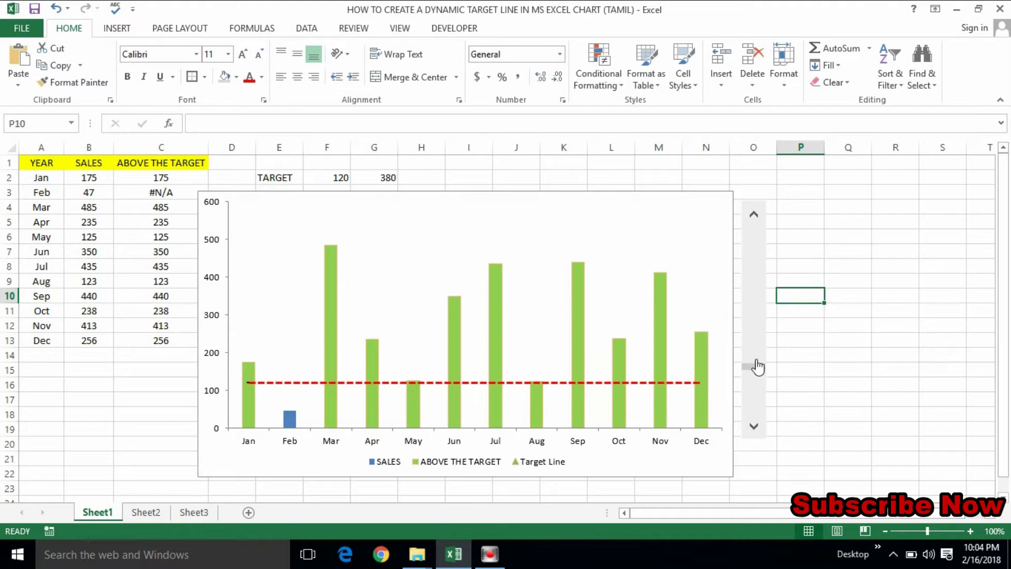
{"action": "left_click", "coordinate": [754, 426]}
{"action": "left_click", "coordinate": [754, 426]}
{"action": "left_click", "coordinate": [754, 426]}
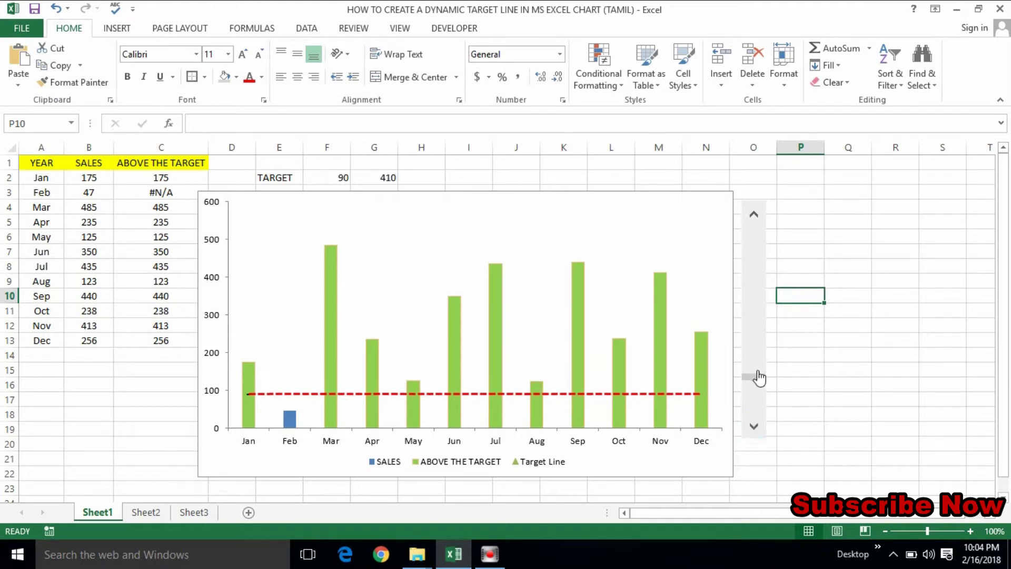
{"action": "left_click_drag", "start_coordinate": [759, 380], "coordinate": [759, 255]}
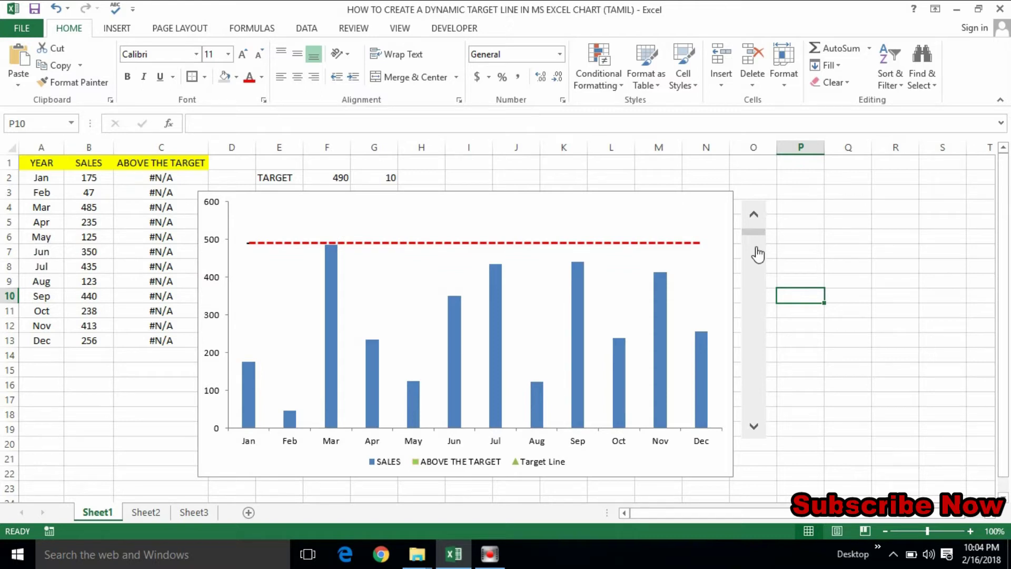
Step: Step the target down from 480 to 300, turning more bars green
{"action": "left_click", "coordinate": [756, 431]}
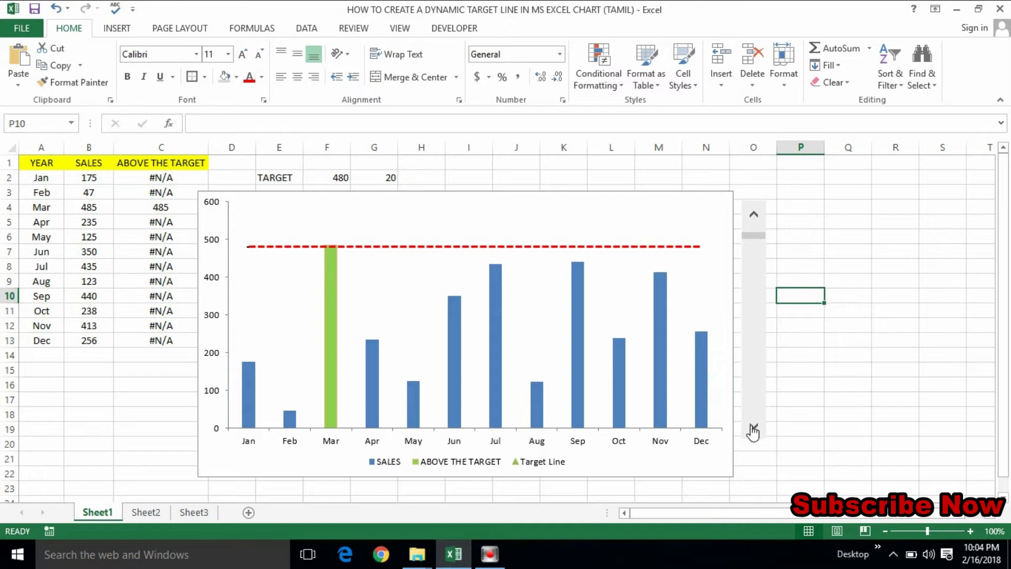
{"action": "left_click", "coordinate": [753, 428]}
{"action": "left_click", "coordinate": [753, 427]}
{"action": "left_click", "coordinate": [753, 427]}
{"action": "left_click", "coordinate": [753, 428]}
{"action": "left_click", "coordinate": [753, 428]}
{"action": "left_click", "coordinate": [753, 428]}
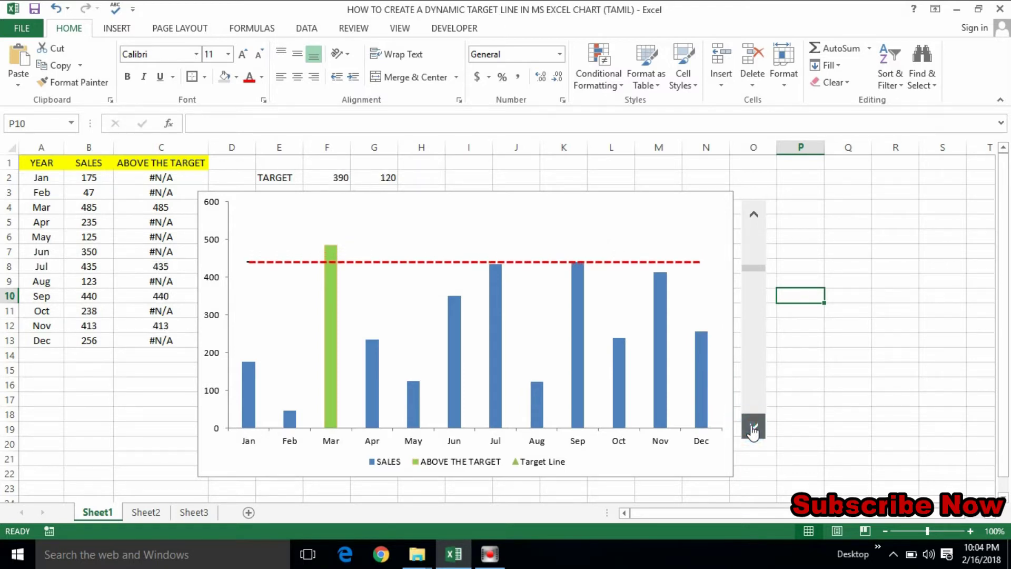
{"action": "left_click", "coordinate": [752, 428]}
{"action": "left_click", "coordinate": [753, 427]}
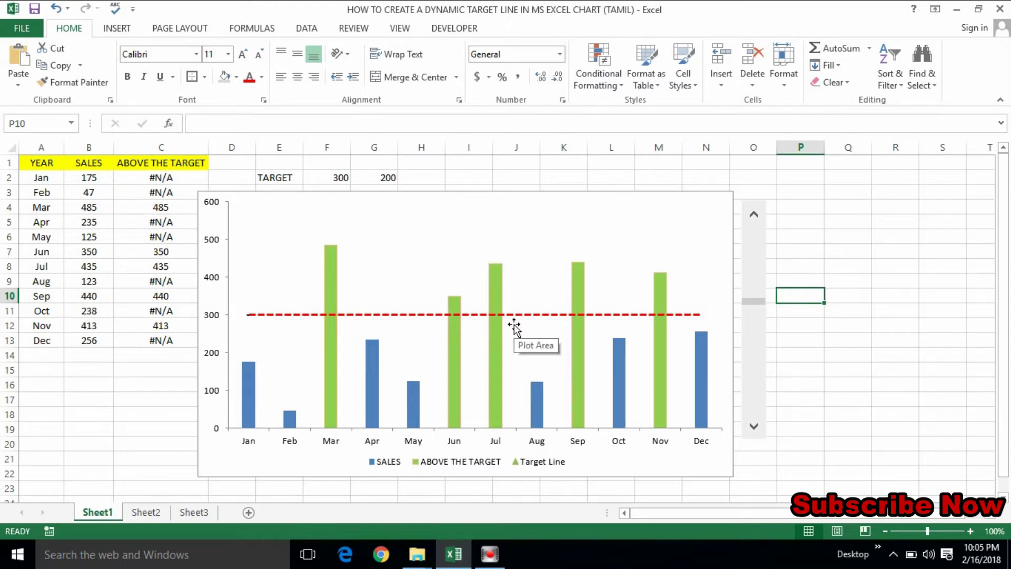
Step: Drop the target line to 200 and then to 150
{"action": "left_click", "coordinate": [747, 369]}
{"action": "left_click", "coordinate": [747, 370]}
{"action": "left_click", "coordinate": [747, 371]}
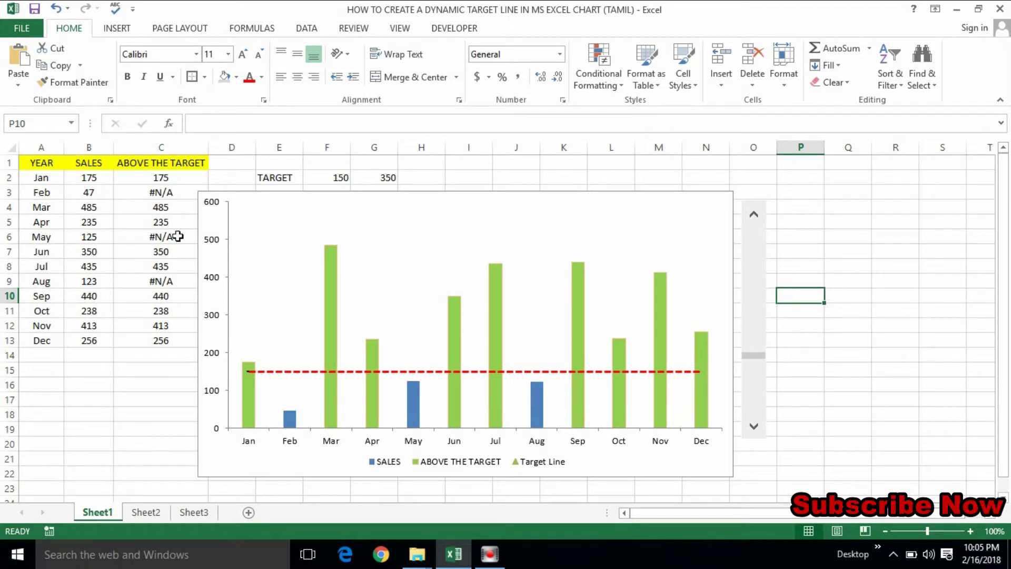
Step: Rename the YEAR heading in A1 to Months
{"action": "left_click", "coordinate": [33, 161]}
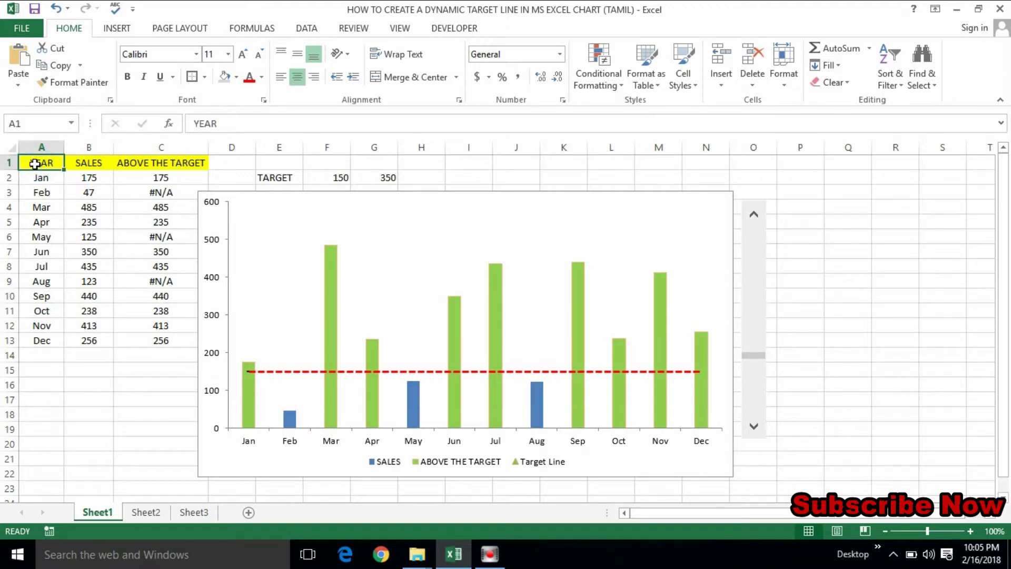
{"action": "type", "text": "Months"}
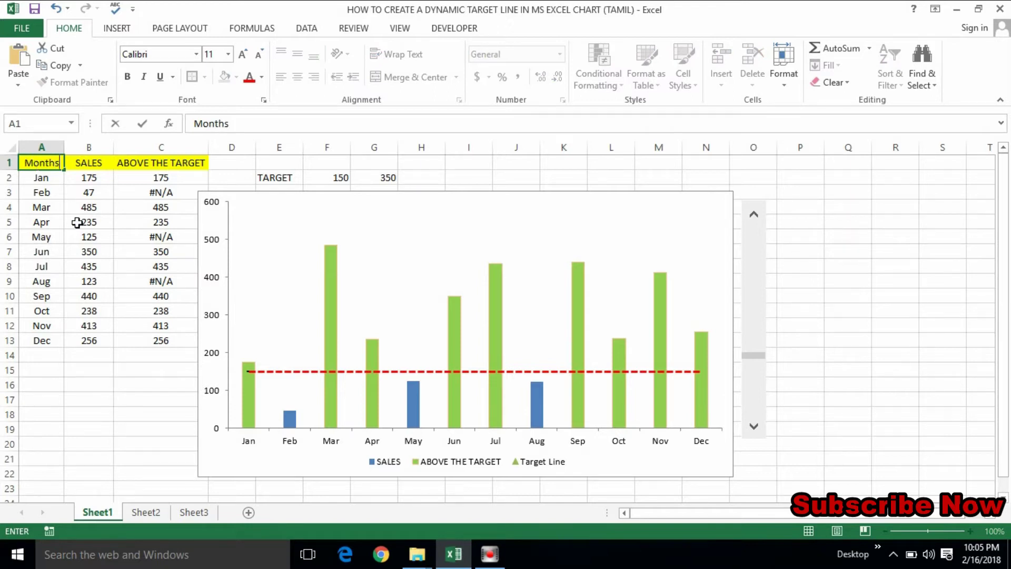
{"action": "left_click", "coordinate": [47, 193]}
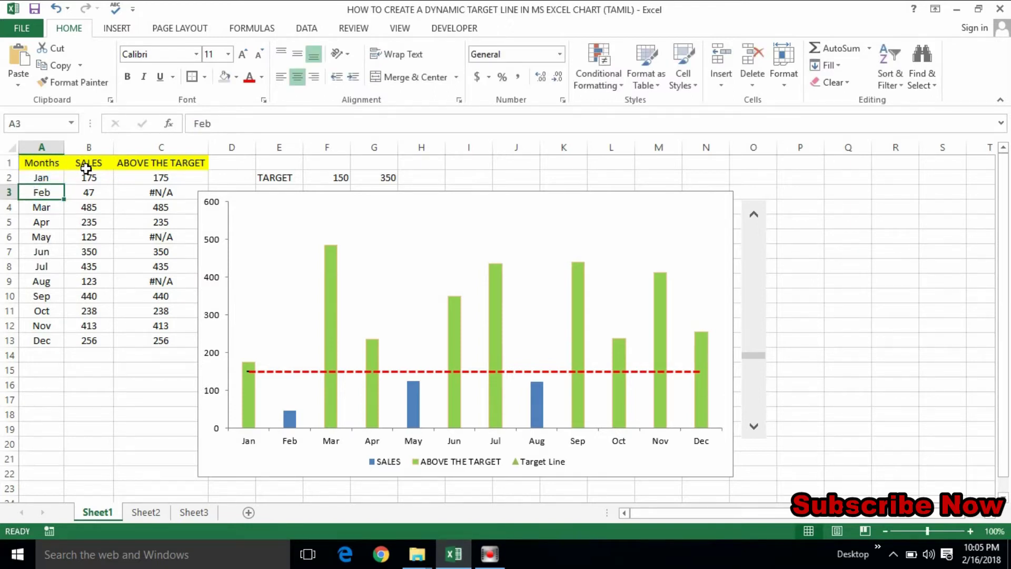
Step: Review the ABOVE THE TARGET IF formulas in column C and the chart series, then go to Sheet2
{"action": "left_click", "coordinate": [86, 167]}
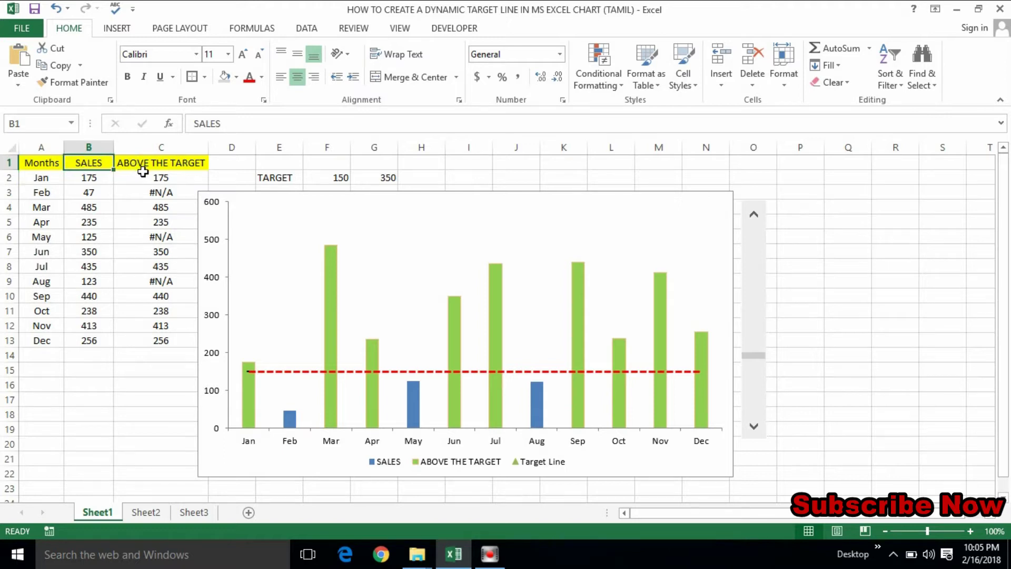
{"action": "left_click", "coordinate": [103, 177]}
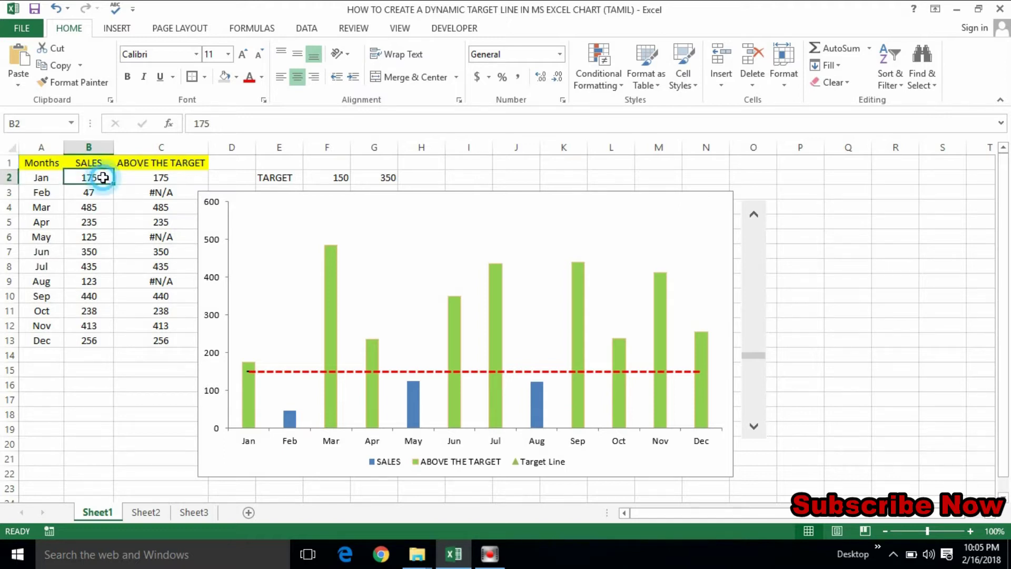
{"action": "left_click", "coordinate": [155, 181]}
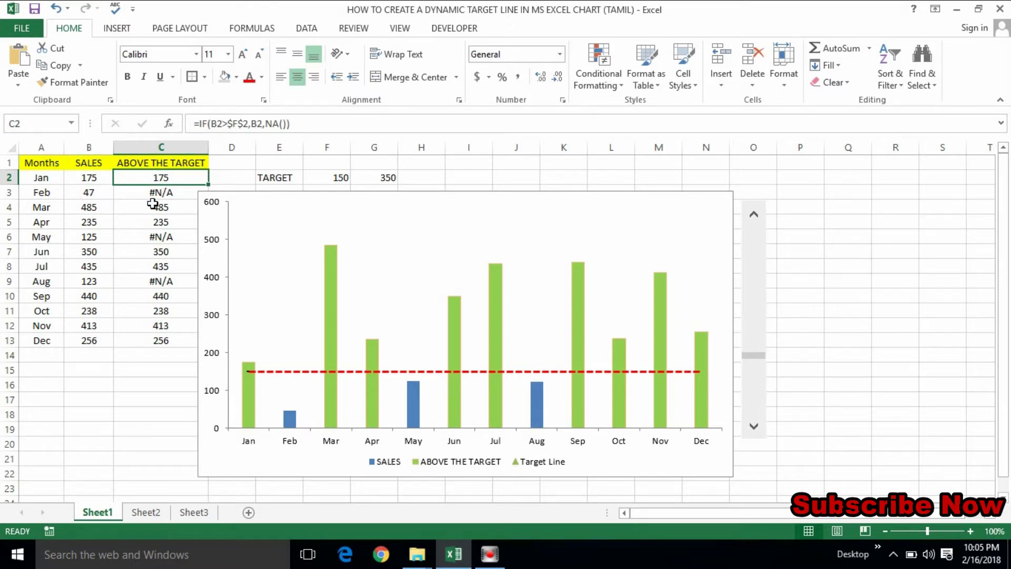
{"action": "left_click", "coordinate": [153, 204]}
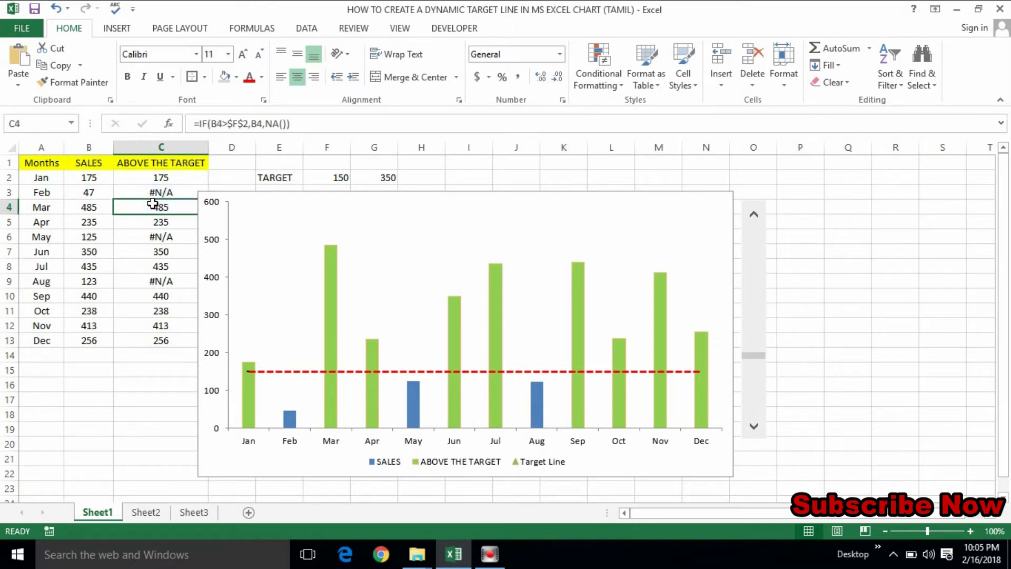
{"action": "left_click", "coordinate": [327, 283]}
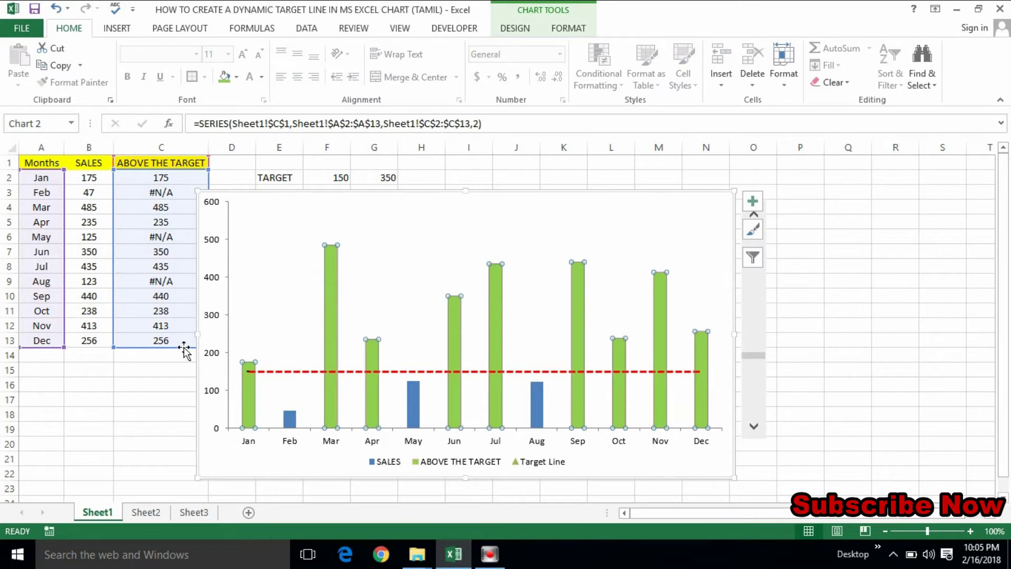
{"action": "left_click", "coordinate": [140, 389]}
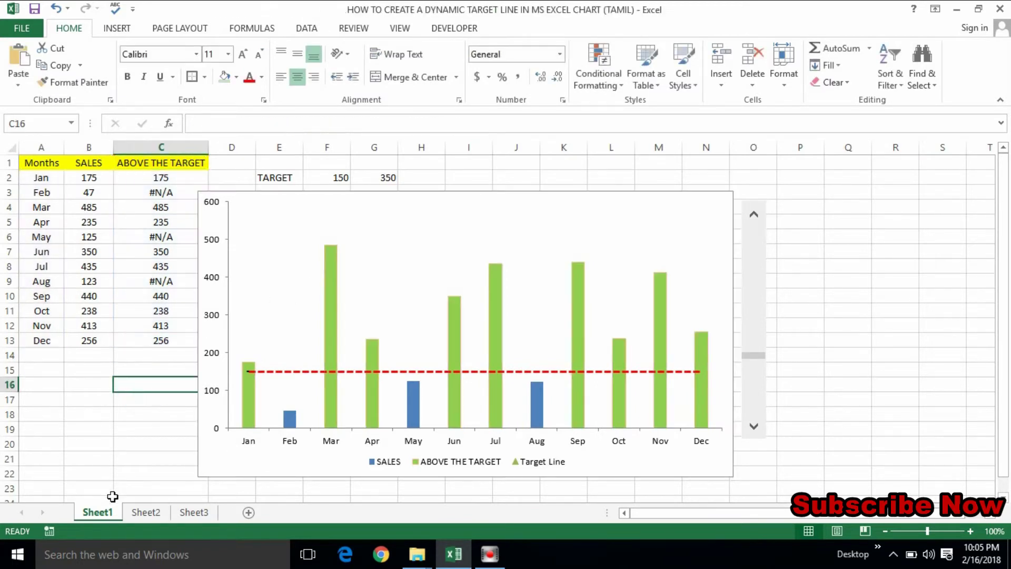
{"action": "left_click", "coordinate": [146, 512]}
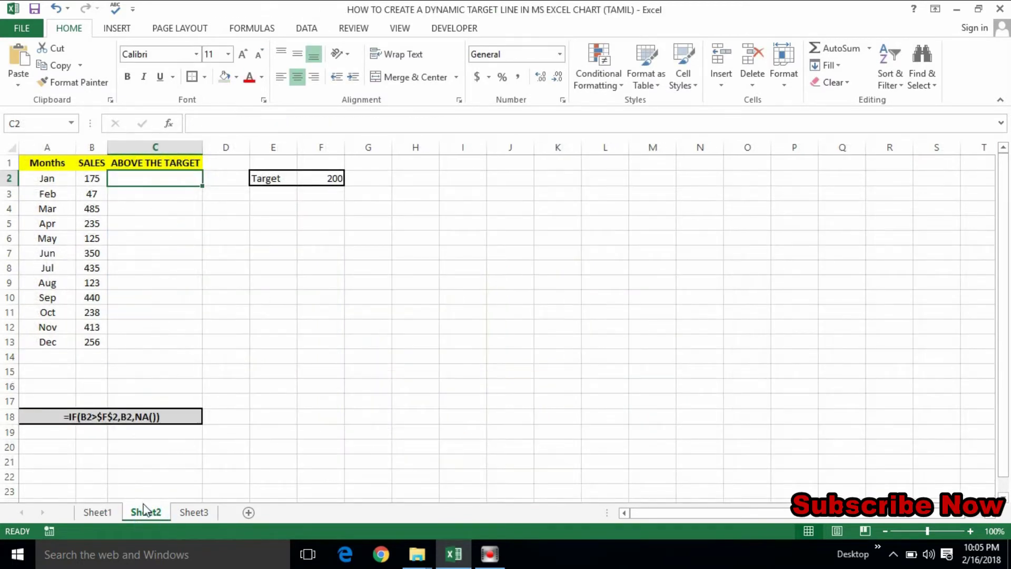
{"action": "left_click", "coordinate": [87, 416]}
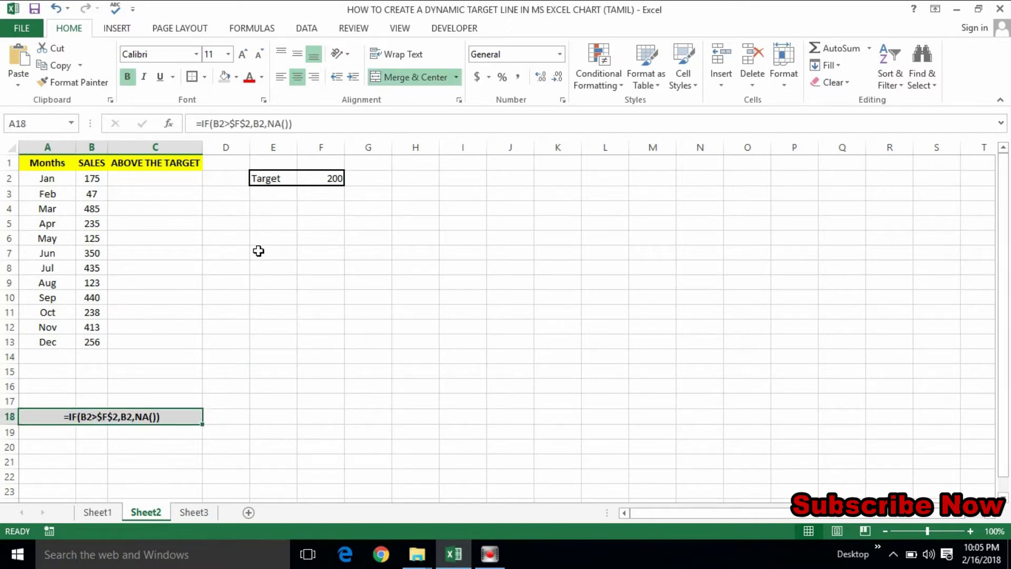
{"action": "left_click", "coordinate": [328, 177]}
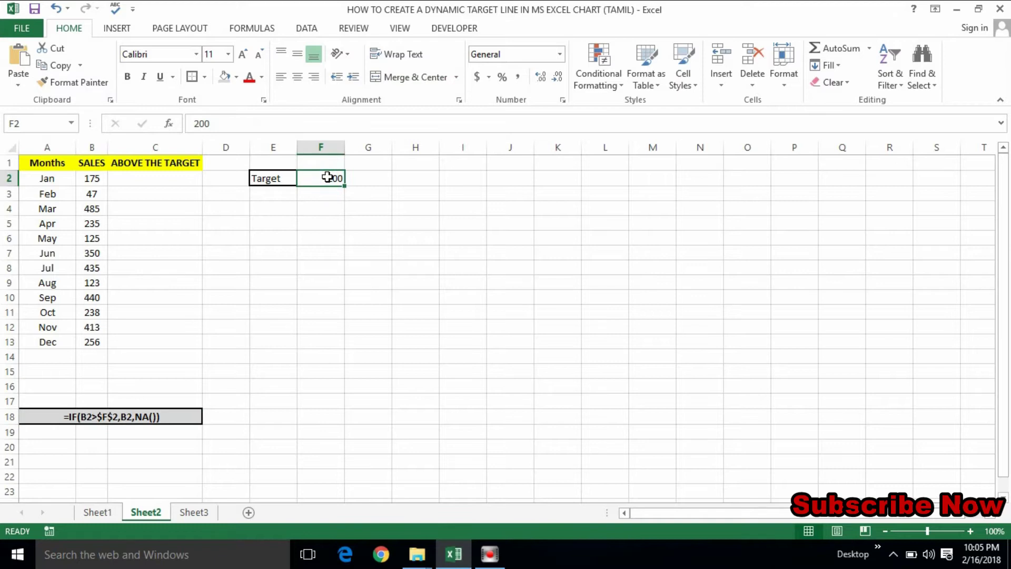
{"action": "left_click", "coordinate": [40, 164]}
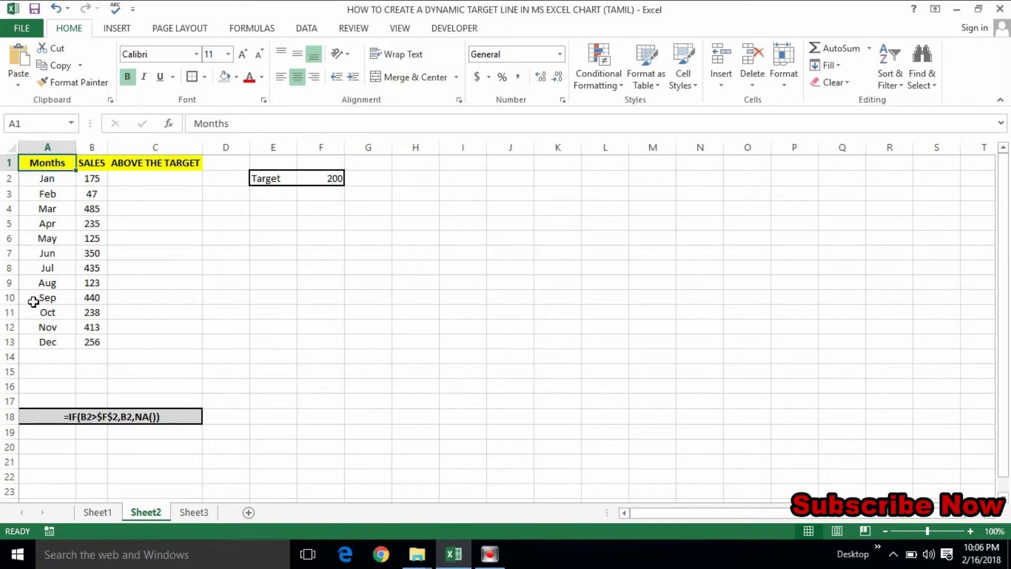
{"action": "left_click", "coordinate": [94, 181]}
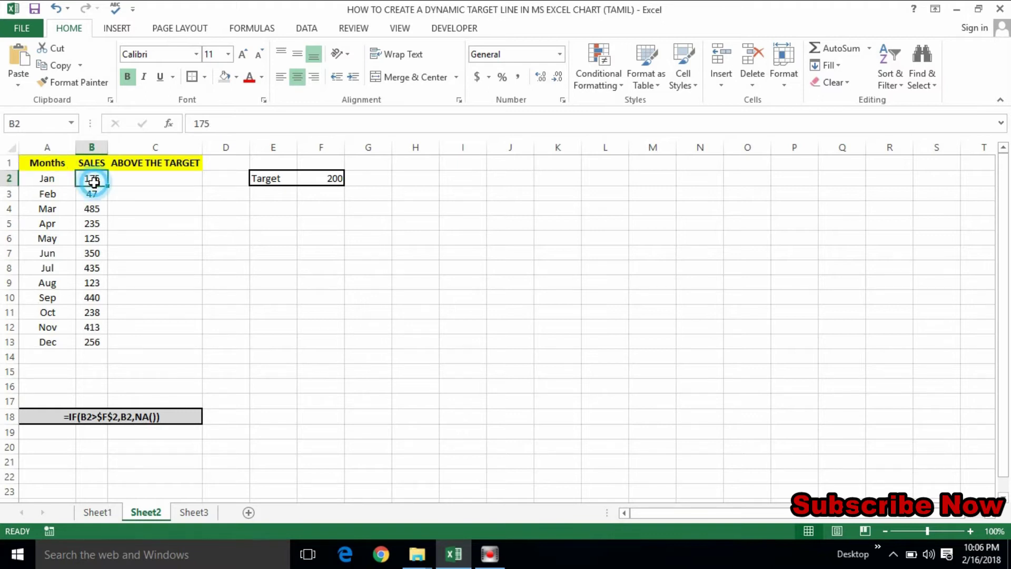
{"action": "left_click", "coordinate": [92, 224]}
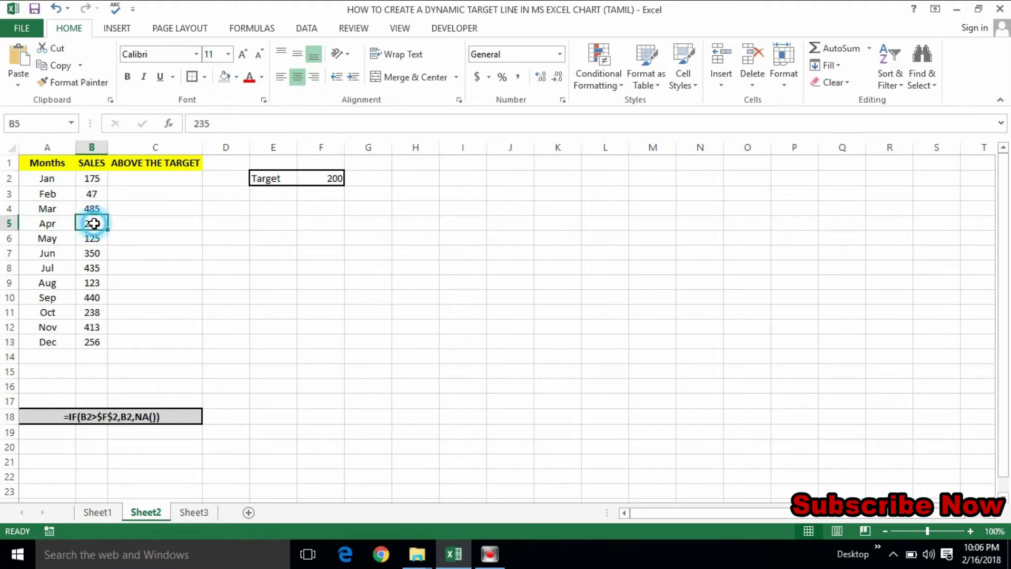
{"action": "left_click", "coordinate": [92, 254]}
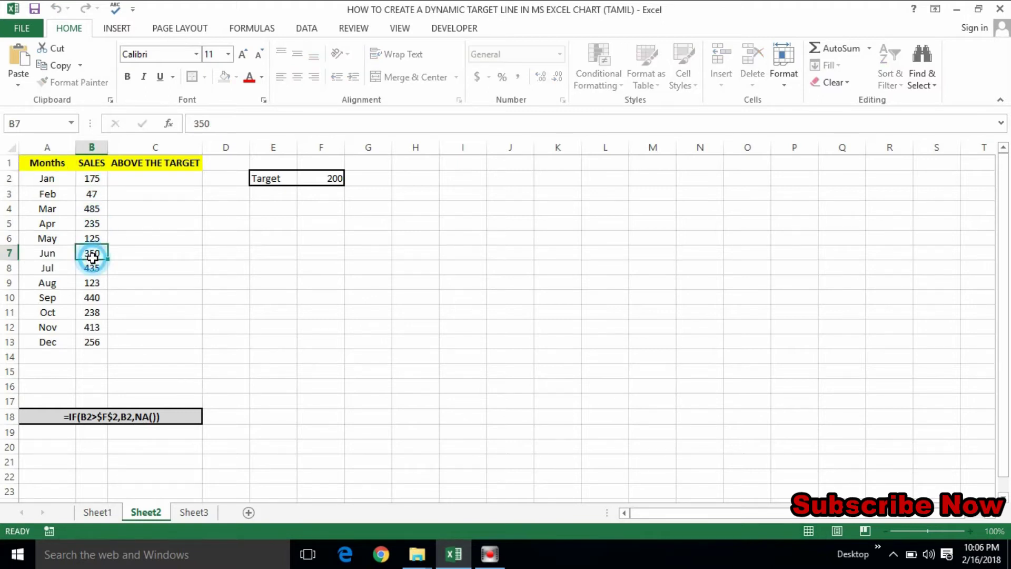
{"action": "left_click", "coordinate": [147, 181]}
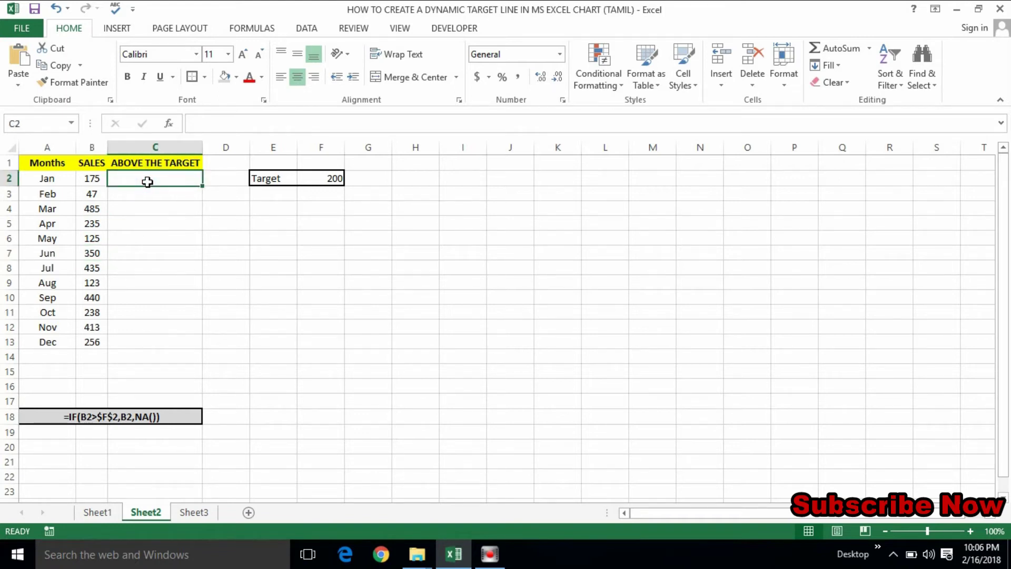
Step: Enter =IF(B2>$F$2,B2,NA()) in C2, with the F2 target reference made absolute
{"action": "type", "text": "="}
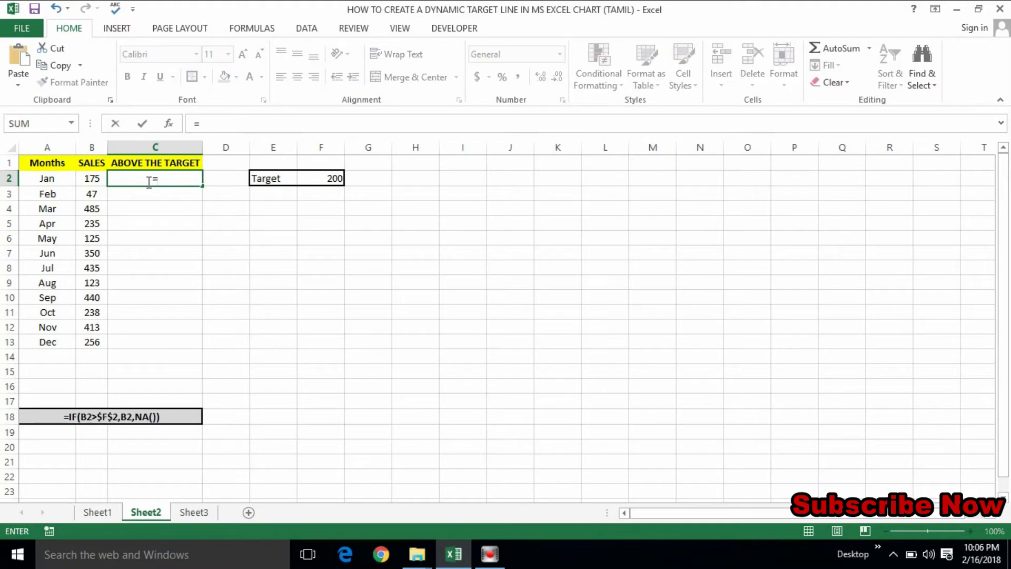
{"action": "type", "text": "if"}
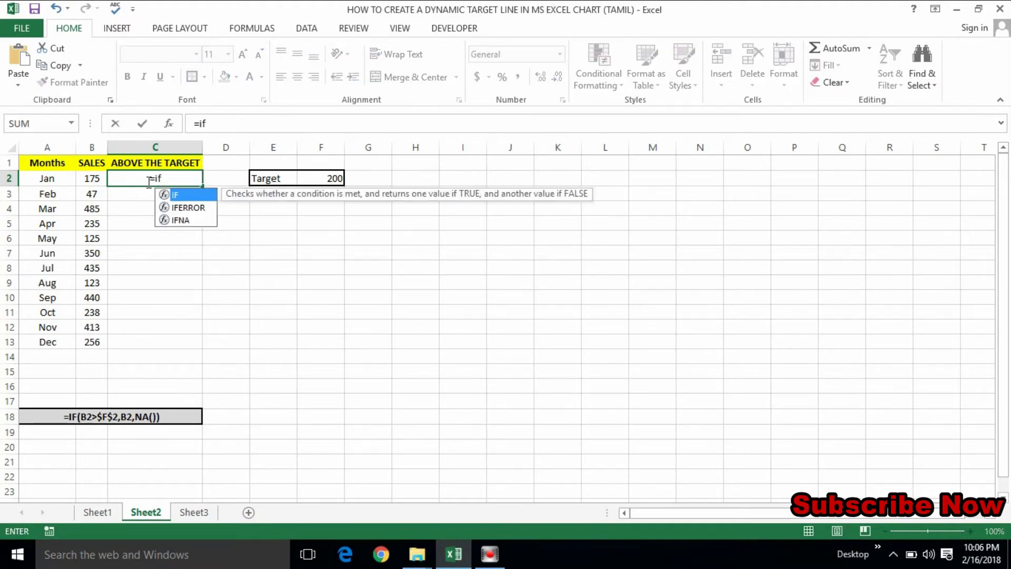
{"action": "key", "text": "Tab"}
{"action": "left_click", "coordinate": [94, 178]}
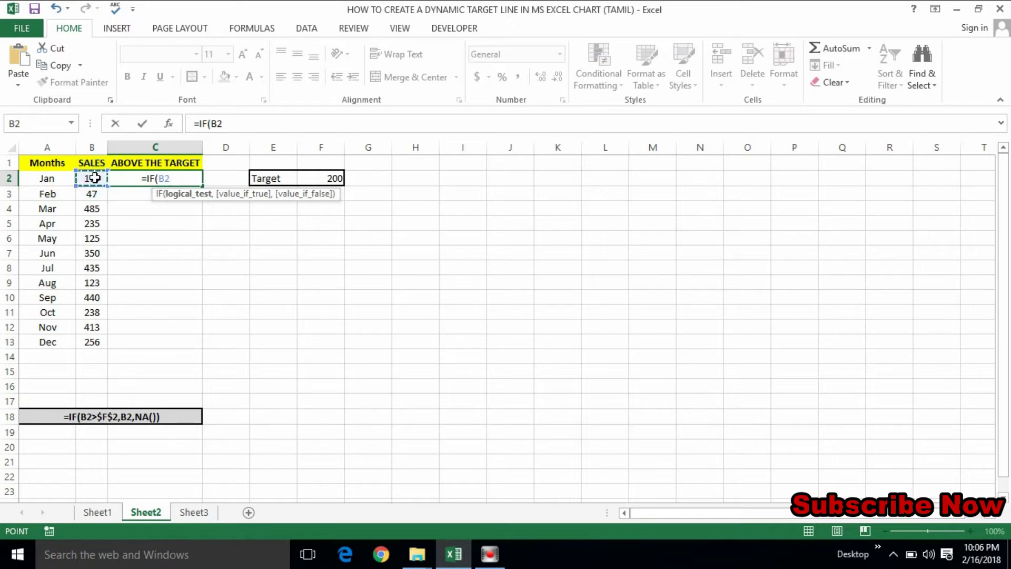
{"action": "type", "text": ">"}
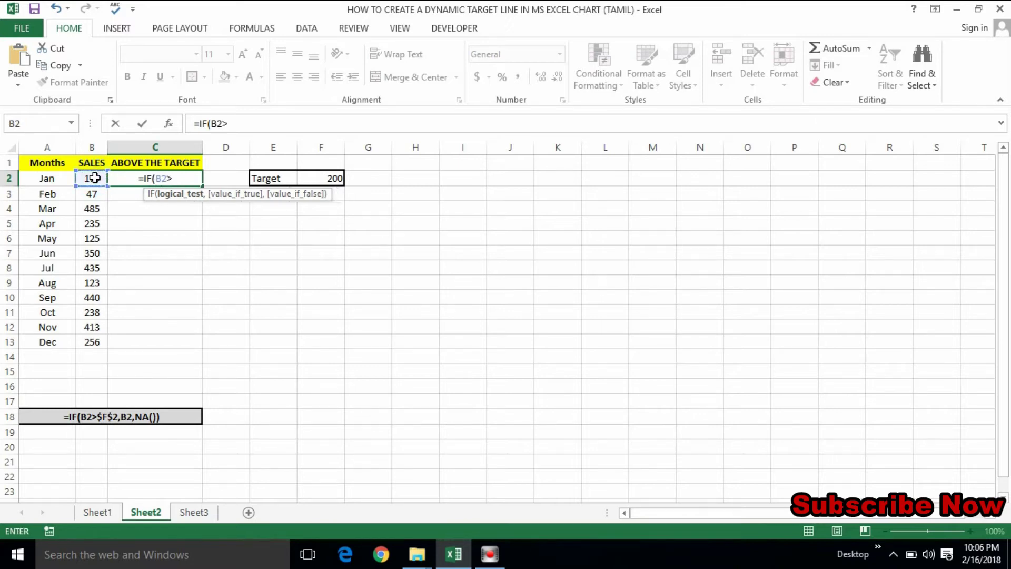
{"action": "left_click", "coordinate": [328, 176]}
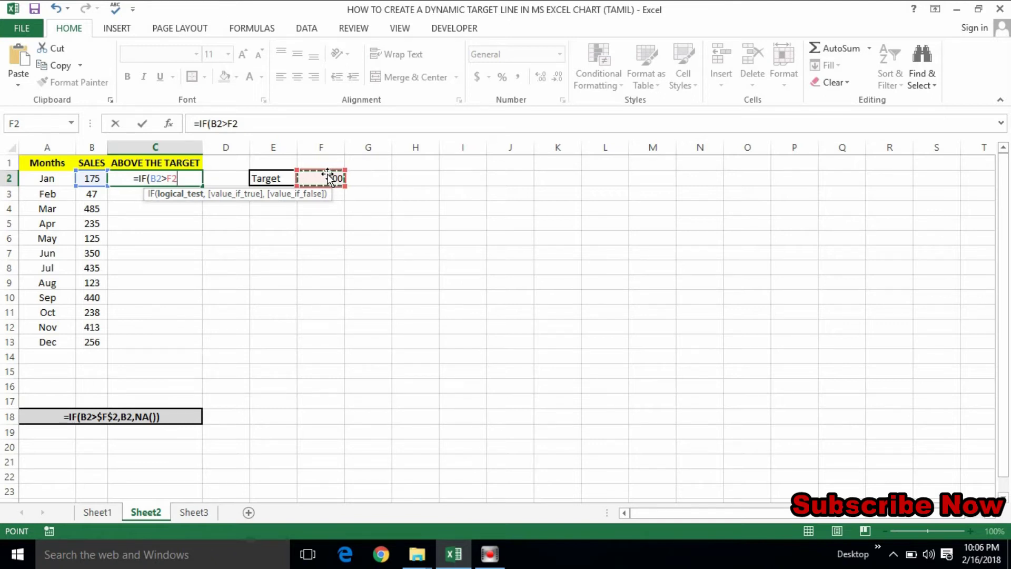
{"action": "key", "text": "F4"}
{"action": "type", "text": ","}
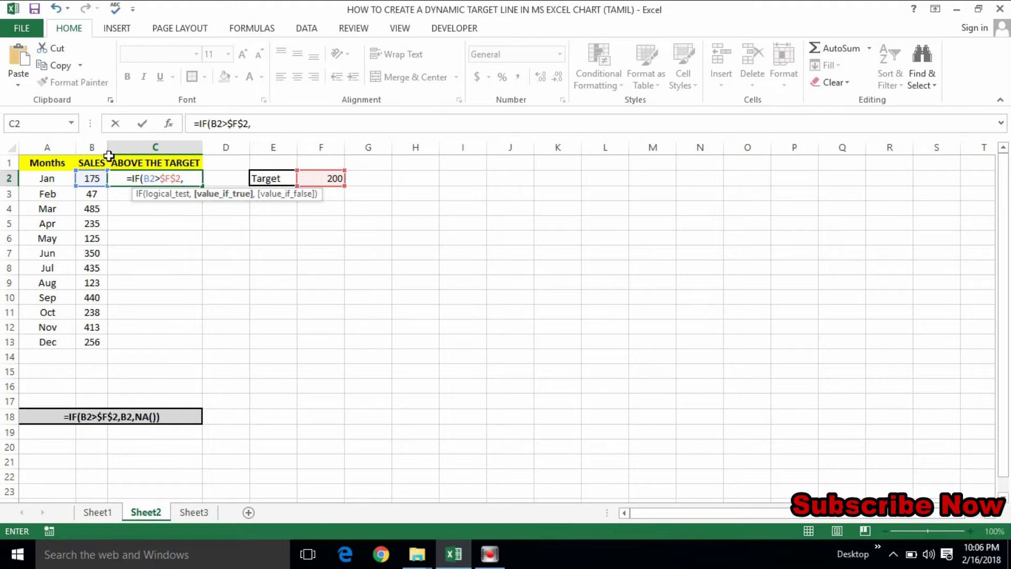
{"action": "left_click", "coordinate": [91, 178]}
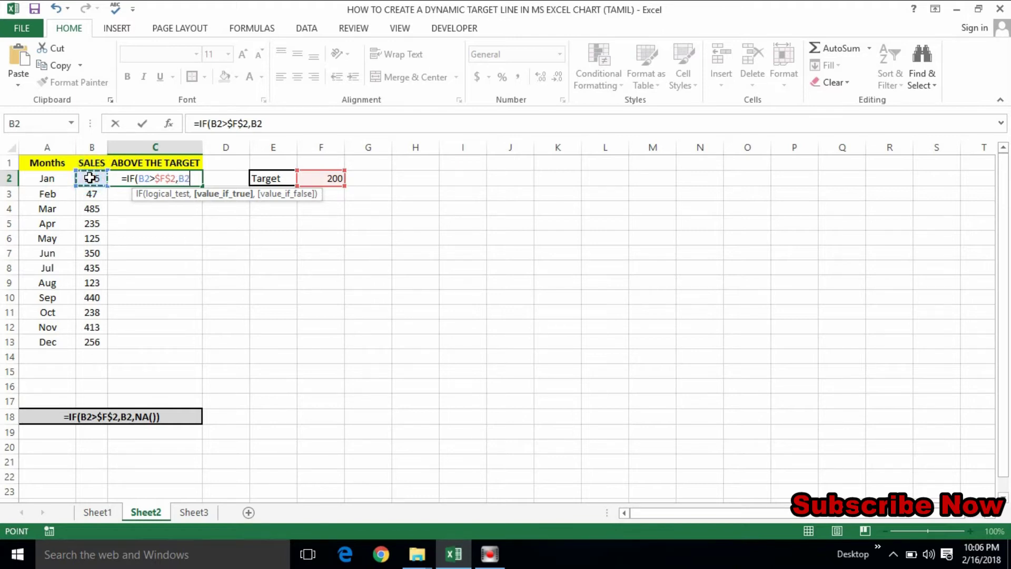
{"action": "type", "text": ","}
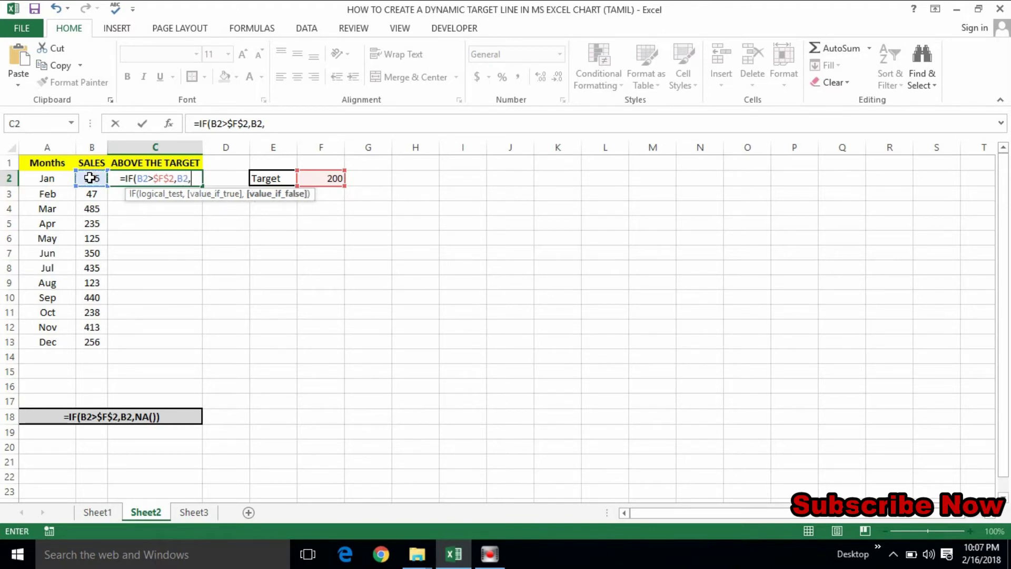
{"action": "type", "text": "Na"}
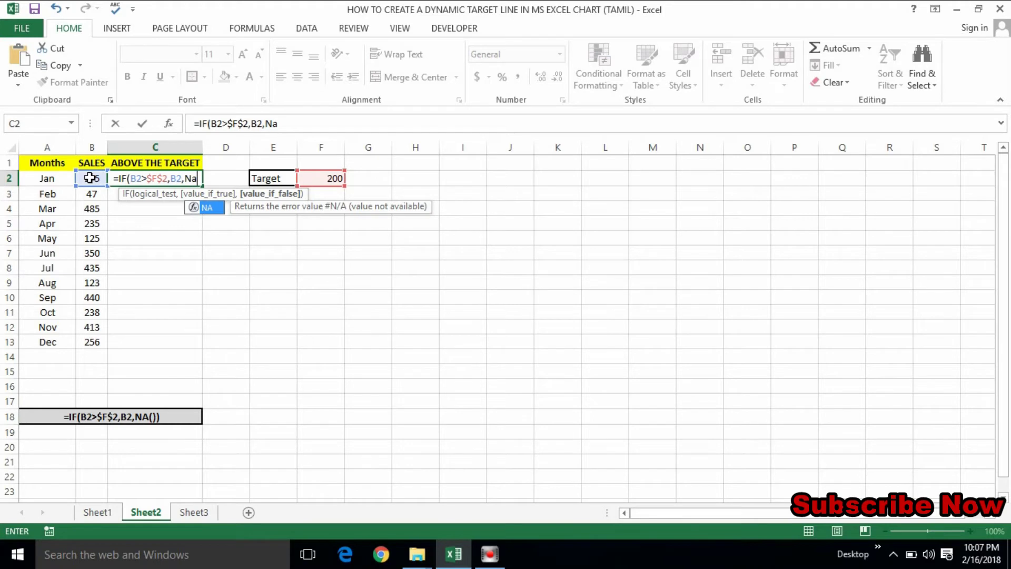
{"action": "key", "text": "Tab"}
{"action": "type", "text": "))"}
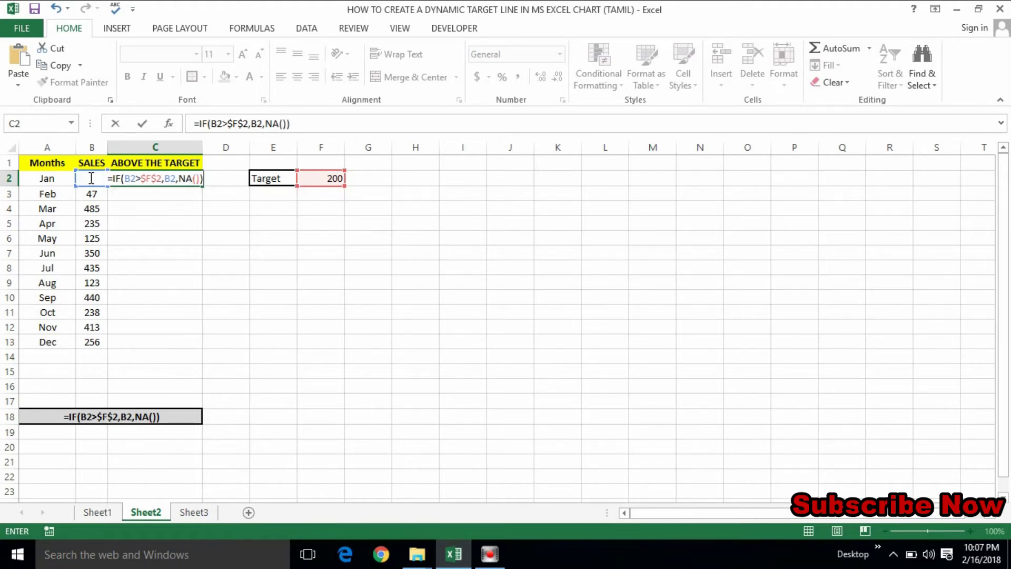
{"action": "key", "text": "Return"}
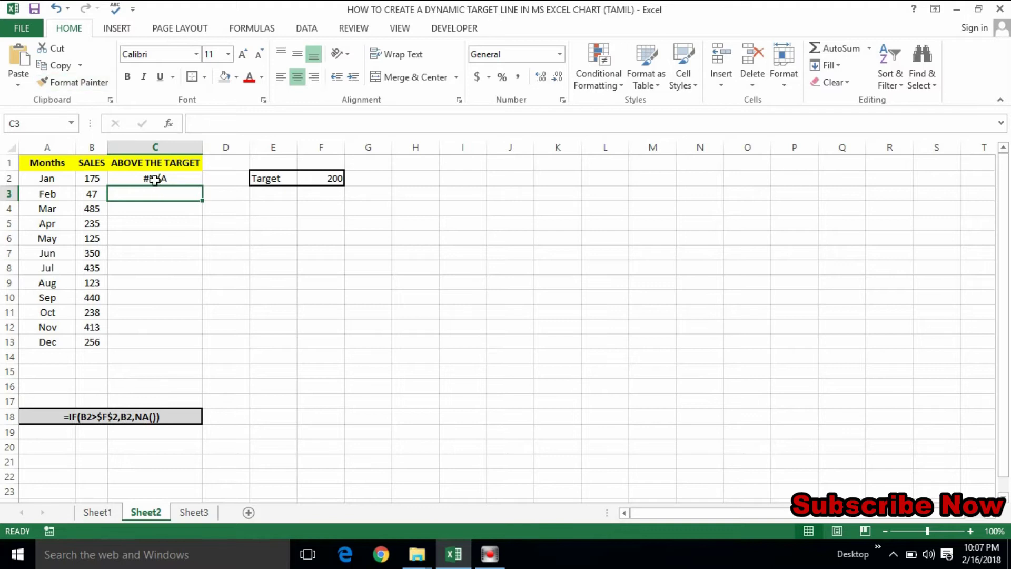
{"action": "left_click", "coordinate": [154, 180]}
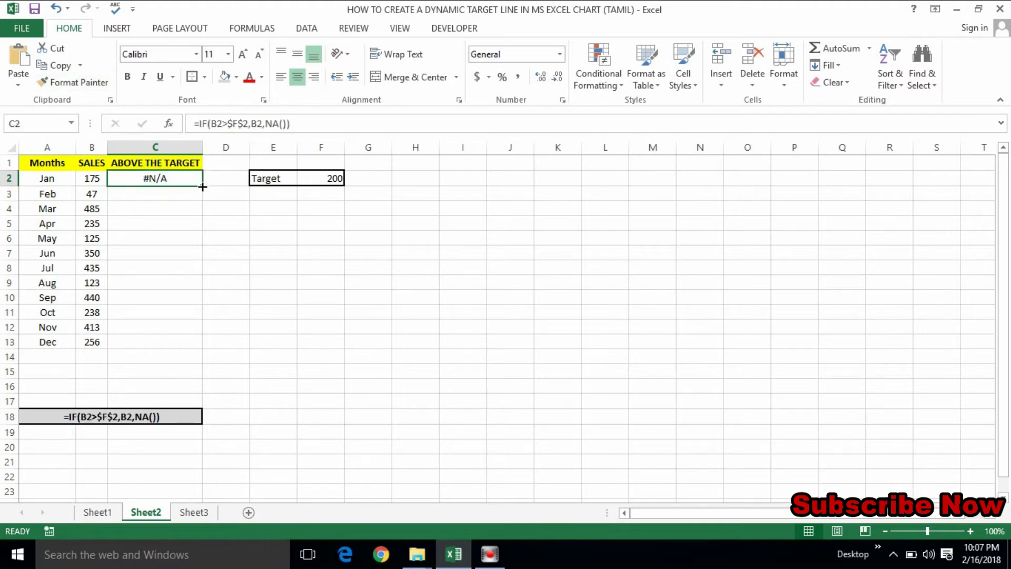
Step: Fill the C2 formula down to C13 and compare it against the target F2 and sales B2:B13
{"action": "left_click_drag", "start_coordinate": [202, 186], "coordinate": [203, 345]}
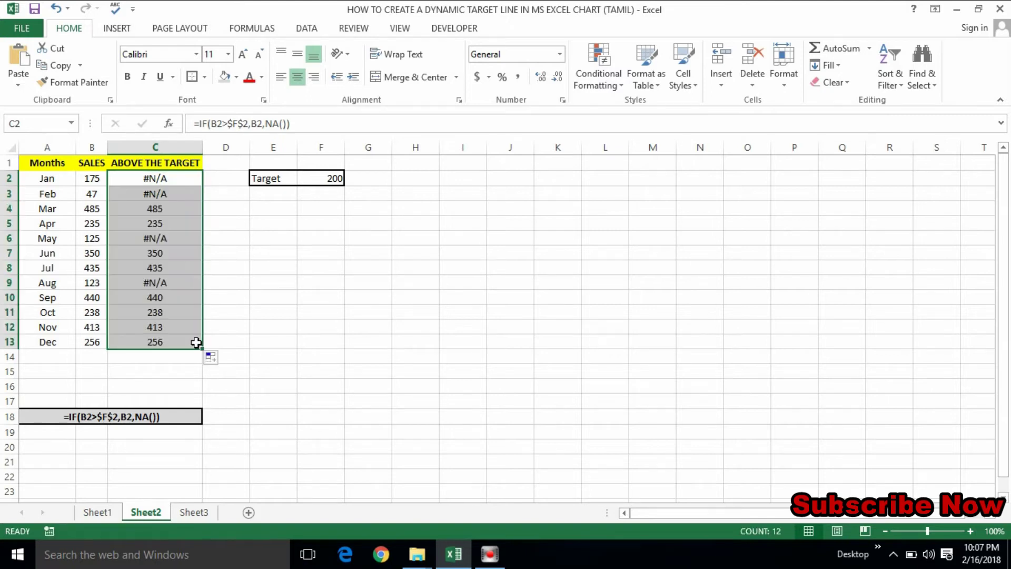
{"action": "left_click", "coordinate": [159, 189]}
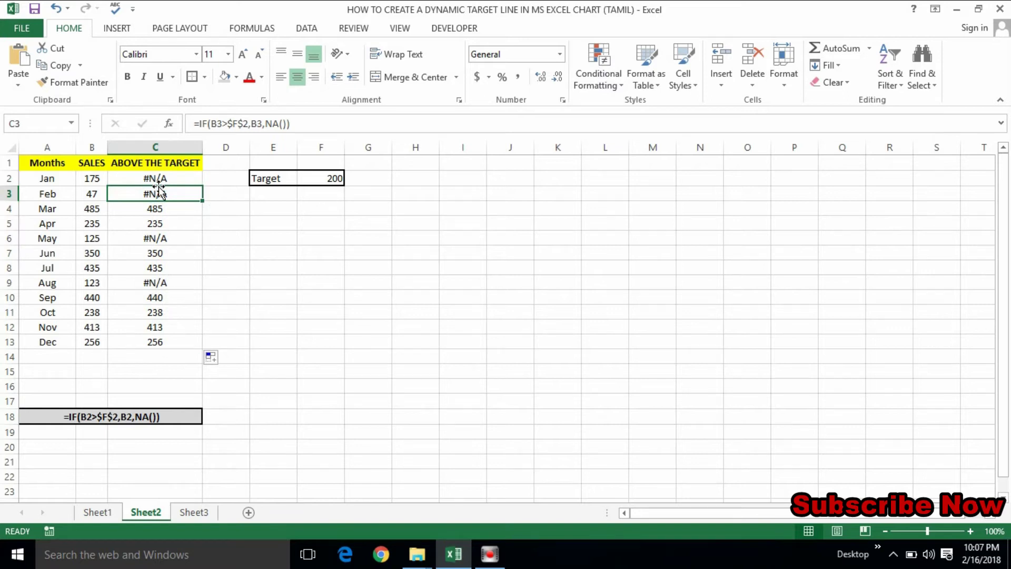
{"action": "left_click", "coordinate": [147, 209]}
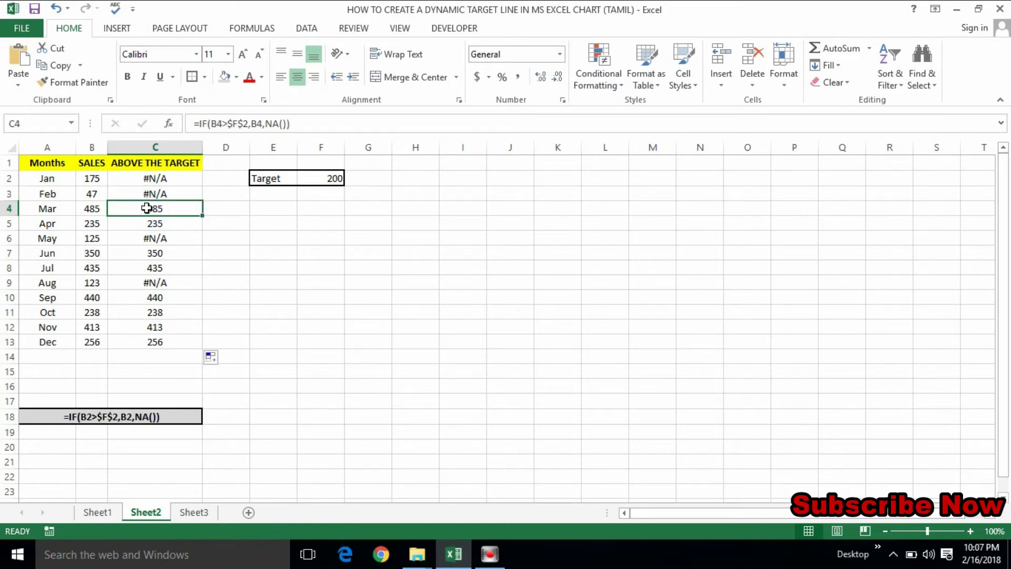
{"action": "left_click", "coordinate": [328, 178]}
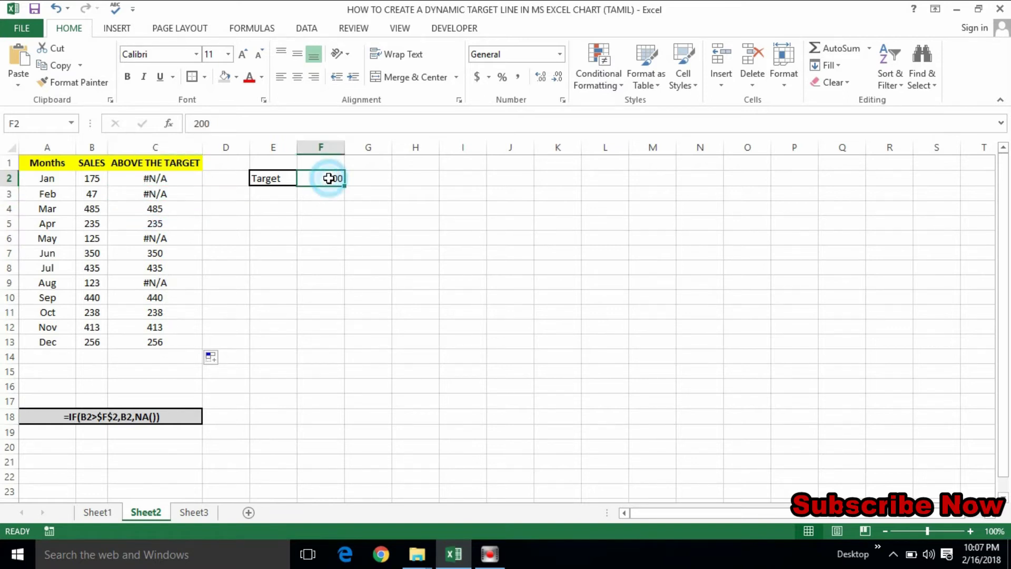
{"action": "left_click", "coordinate": [96, 177]}
{"action": "left_click_drag", "start_coordinate": [96, 178], "coordinate": [100, 342]}
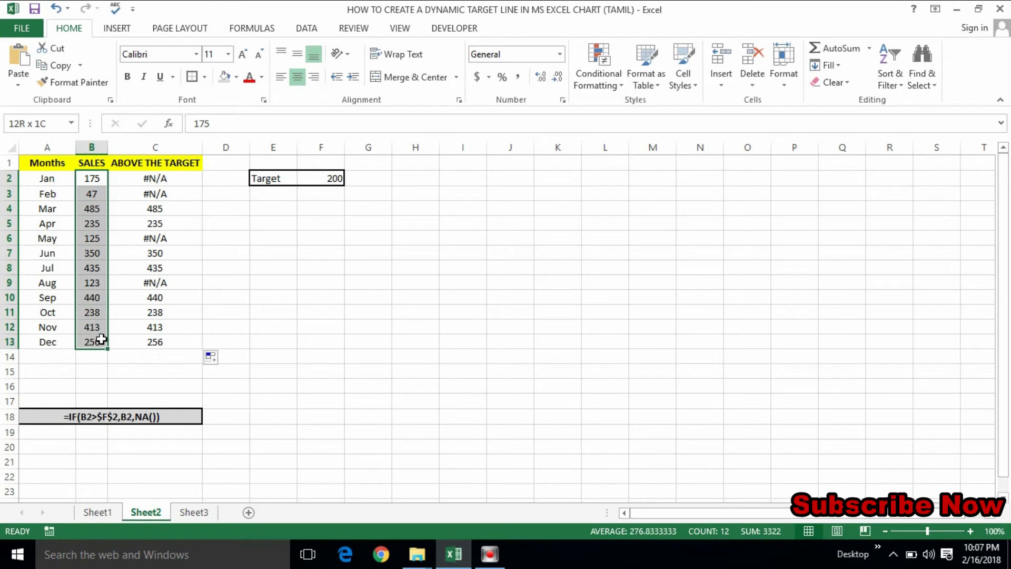
Step: Check each month's result in C2:C13, with #N/A where sales are not above 200
{"action": "left_click", "coordinate": [150, 210]}
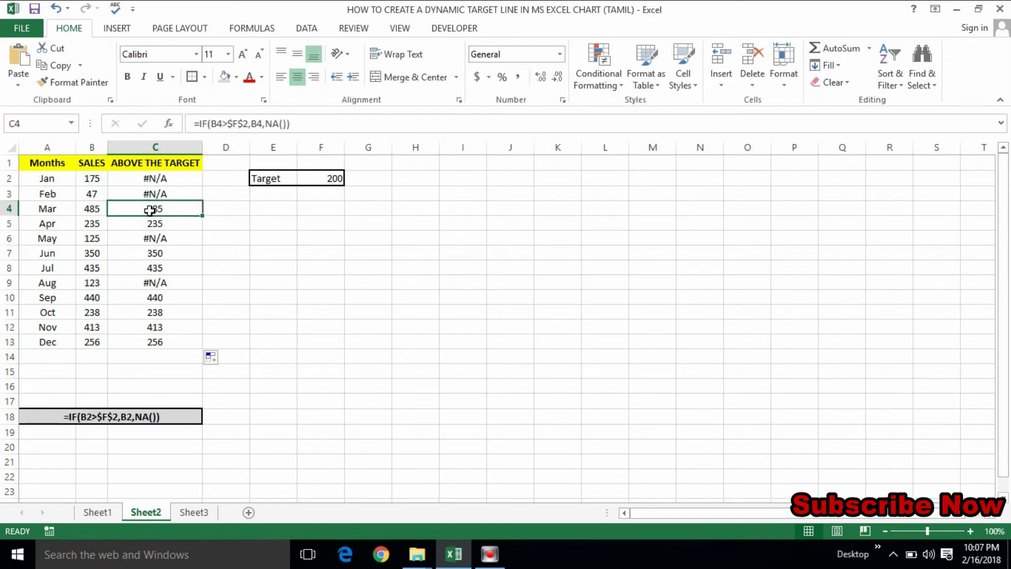
{"action": "left_click", "coordinate": [155, 182]}
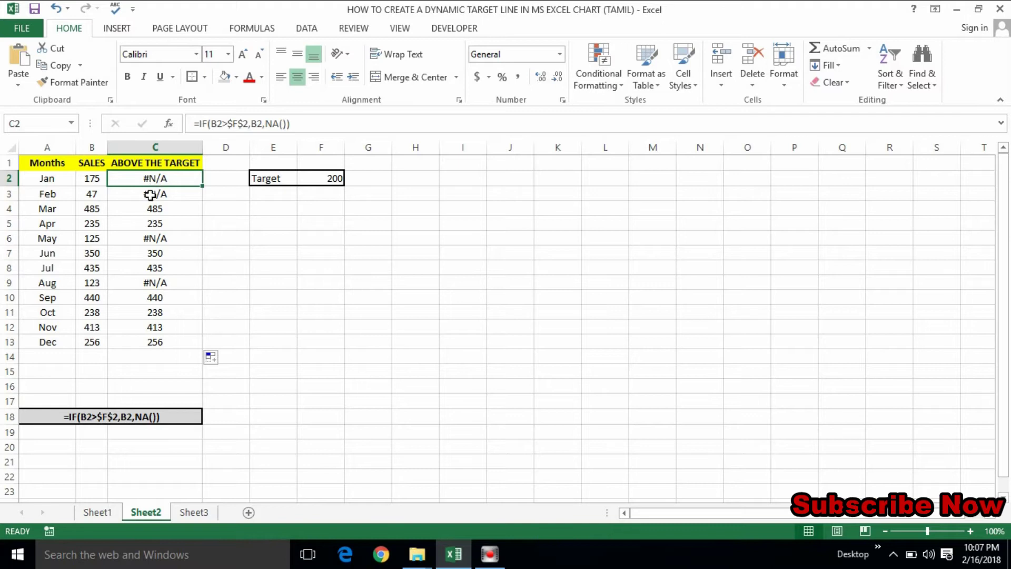
{"action": "left_click", "coordinate": [148, 212]}
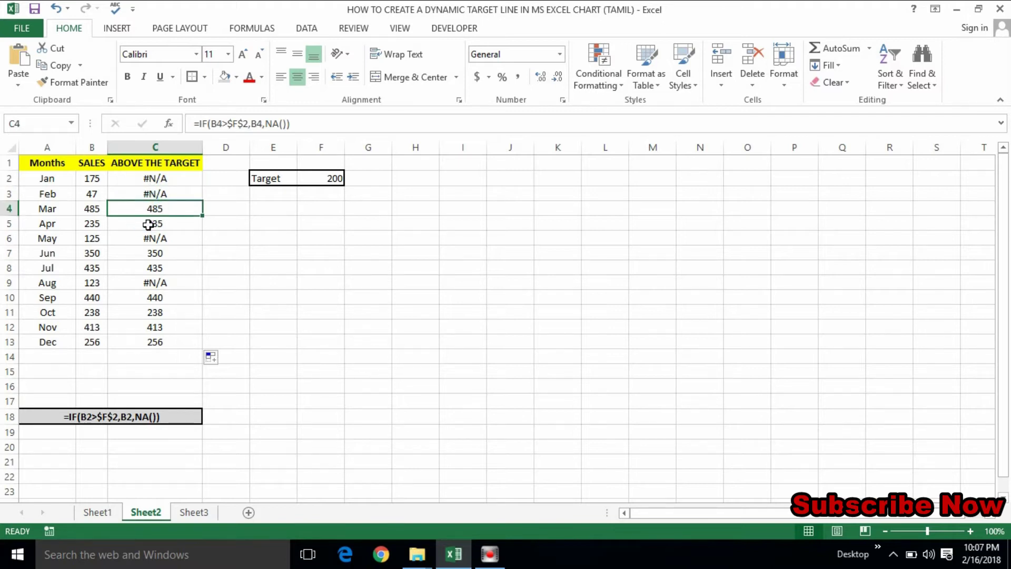
{"action": "left_click", "coordinate": [148, 224]}
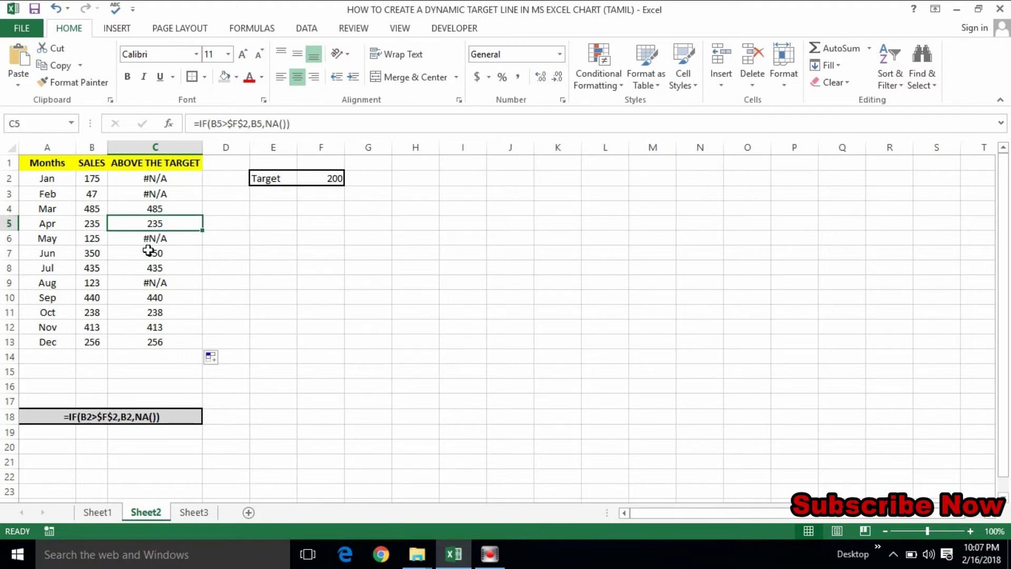
{"action": "left_click", "coordinate": [148, 250]}
{"action": "left_click", "coordinate": [151, 269]}
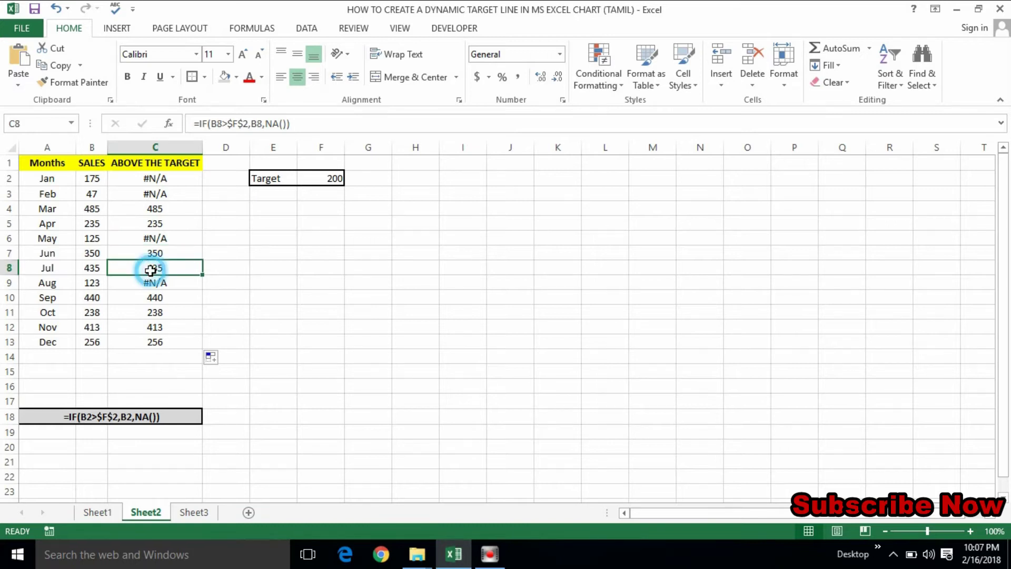
{"action": "left_click", "coordinate": [150, 298]}
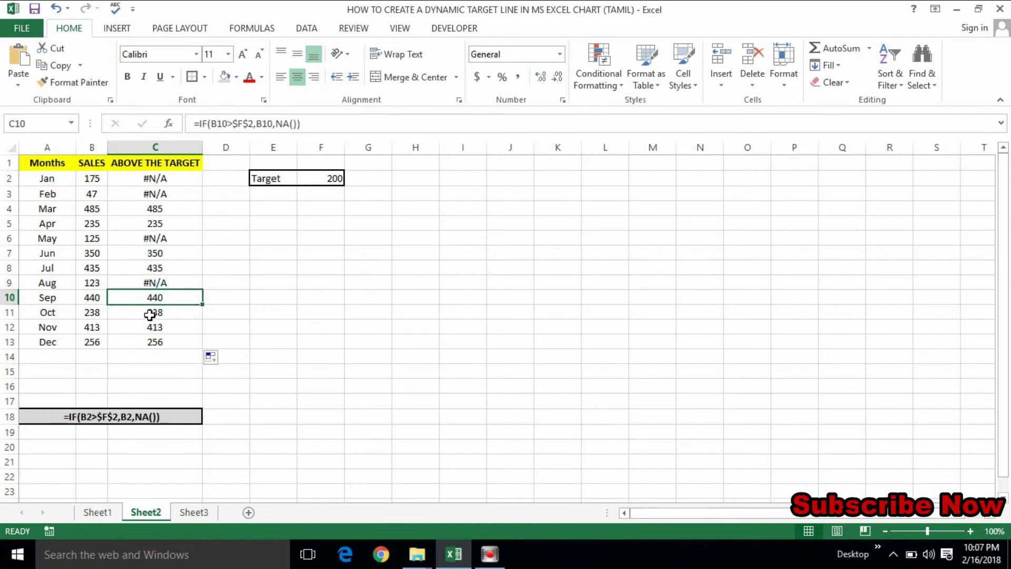
{"action": "left_click", "coordinate": [150, 314]}
{"action": "left_click", "coordinate": [151, 328]}
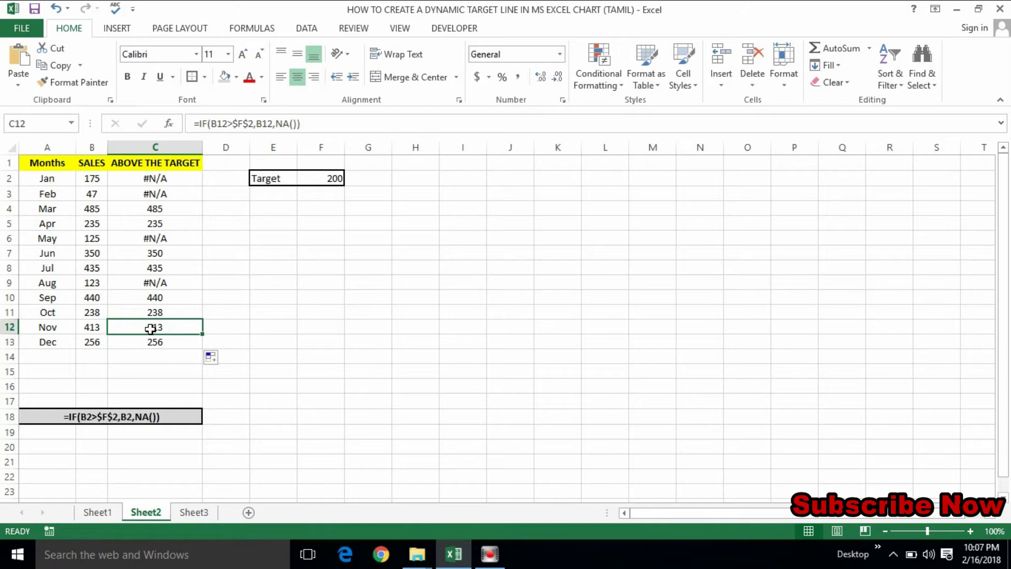
{"action": "left_click", "coordinate": [151, 344]}
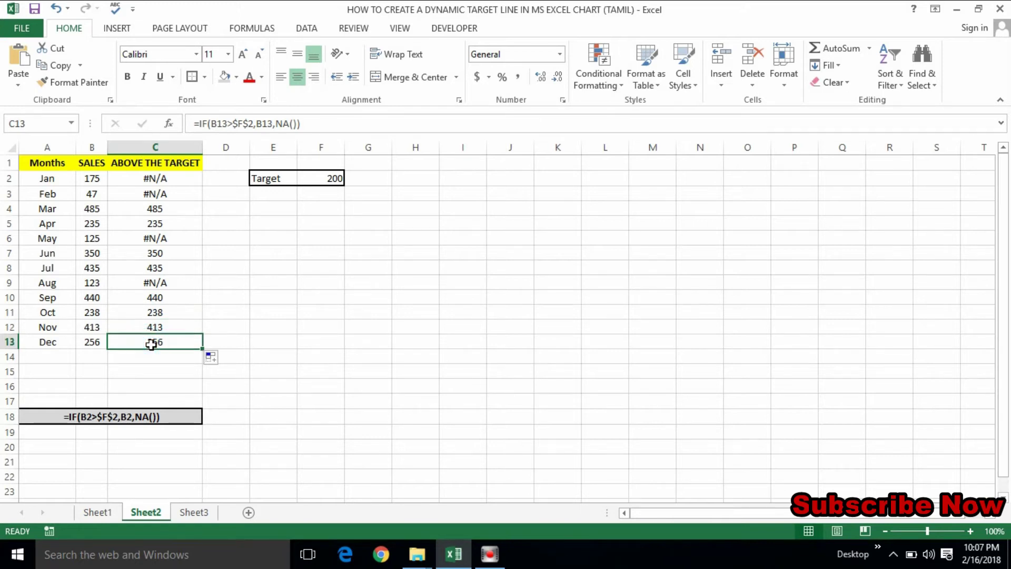
{"action": "left_click", "coordinate": [160, 269]}
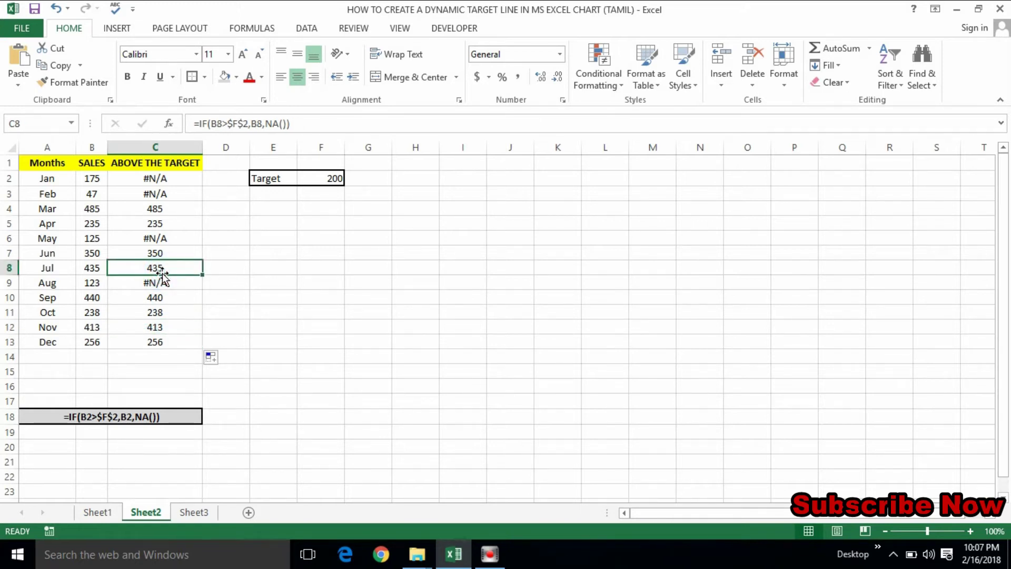
Step: Insert a clustered column chart of the table A1:C13
{"action": "mouse_move", "coordinate": [37, 164]}
{"action": "left_mouse_down"}
{"action": "mouse_move", "coordinate": [149, 285]}
{"action": "mouse_move", "coordinate": [147, 342]}
{"action": "left_mouse_up"}
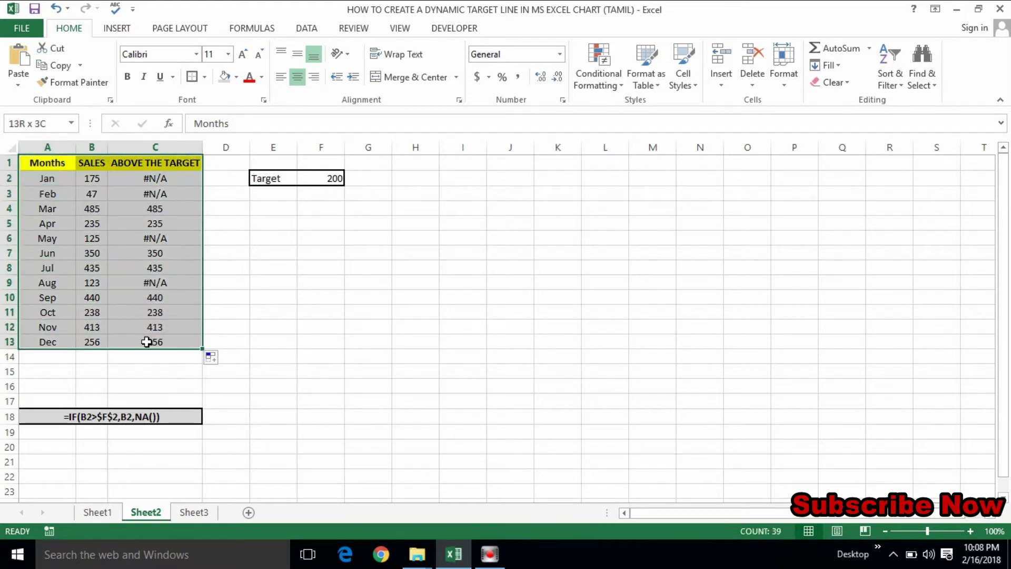
{"action": "left_click", "coordinate": [121, 29]}
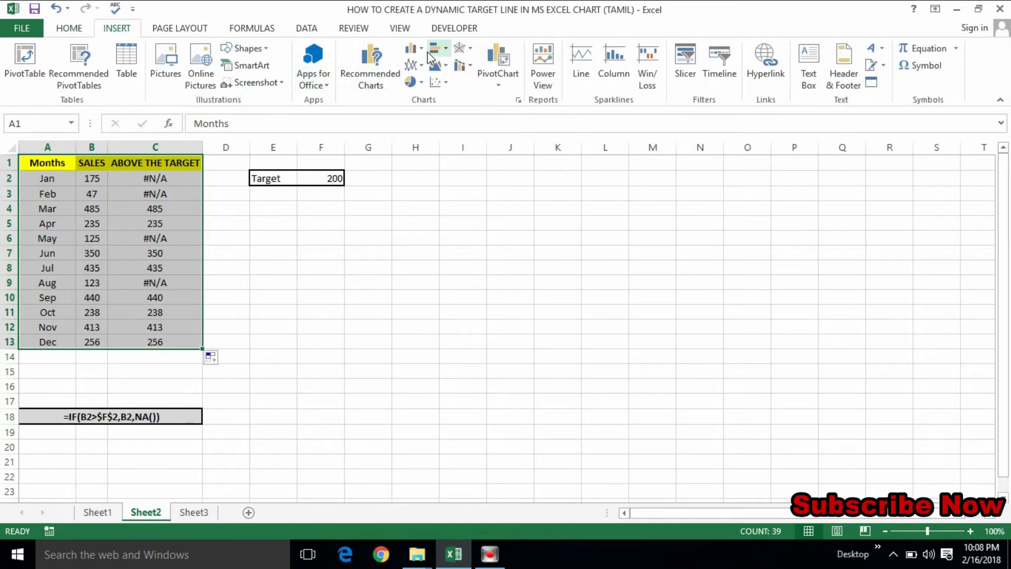
{"action": "left_click", "coordinate": [415, 48]}
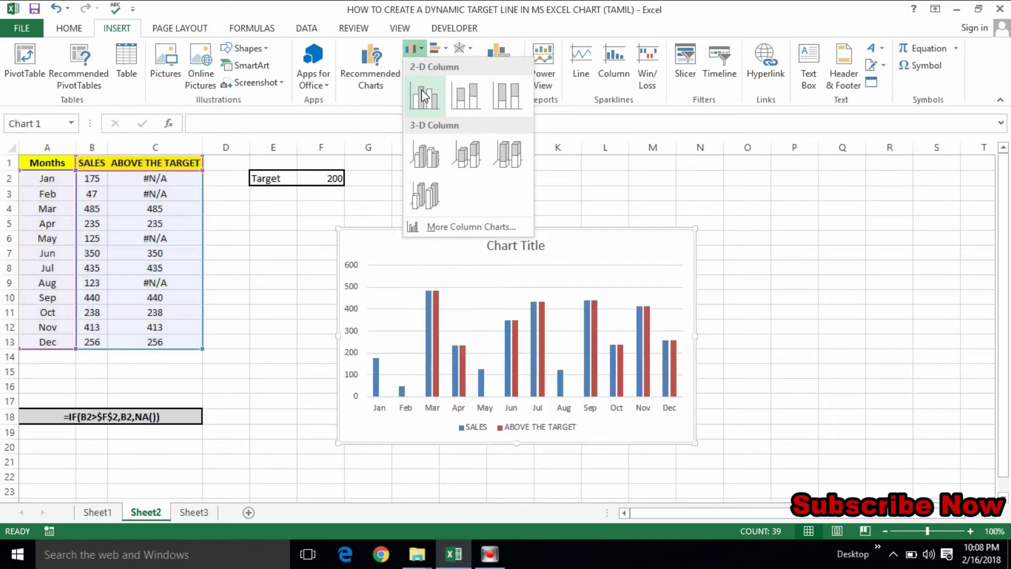
{"action": "left_click", "coordinate": [425, 97]}
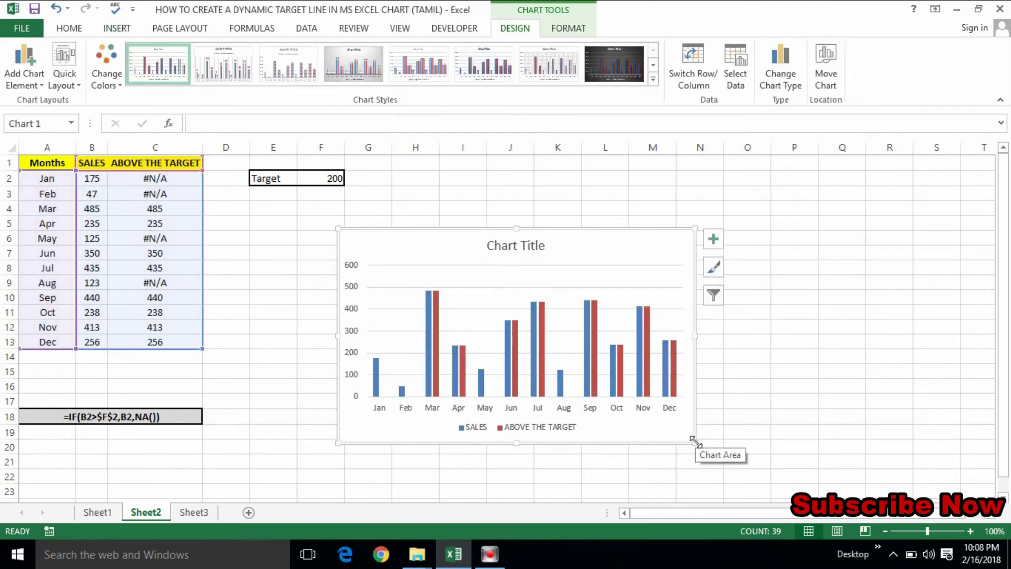
Step: Enlarge the chart and position it beside the data below the target
{"action": "left_click_drag", "start_coordinate": [694, 440], "coordinate": [846, 479]}
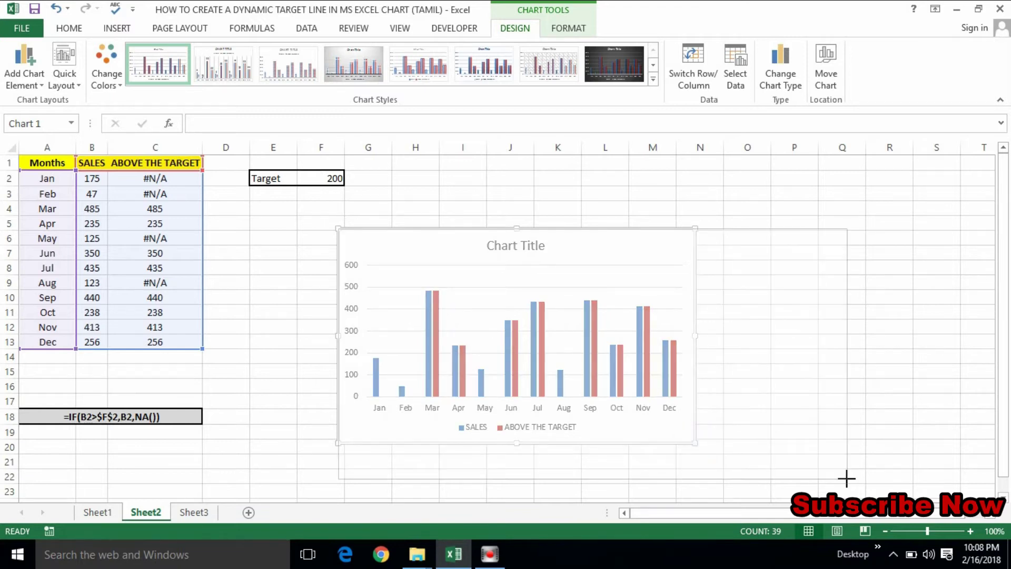
{"action": "left_click", "coordinate": [374, 234]}
{"action": "left_click_drag", "start_coordinate": [374, 233], "coordinate": [304, 215]}
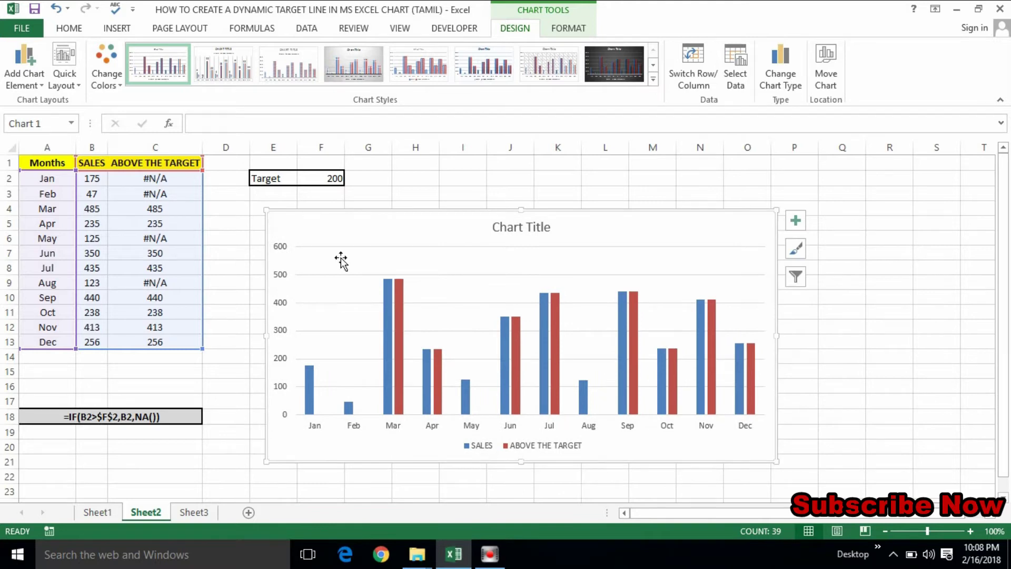
{"action": "left_click_drag", "start_coordinate": [266, 462], "coordinate": [236, 467]}
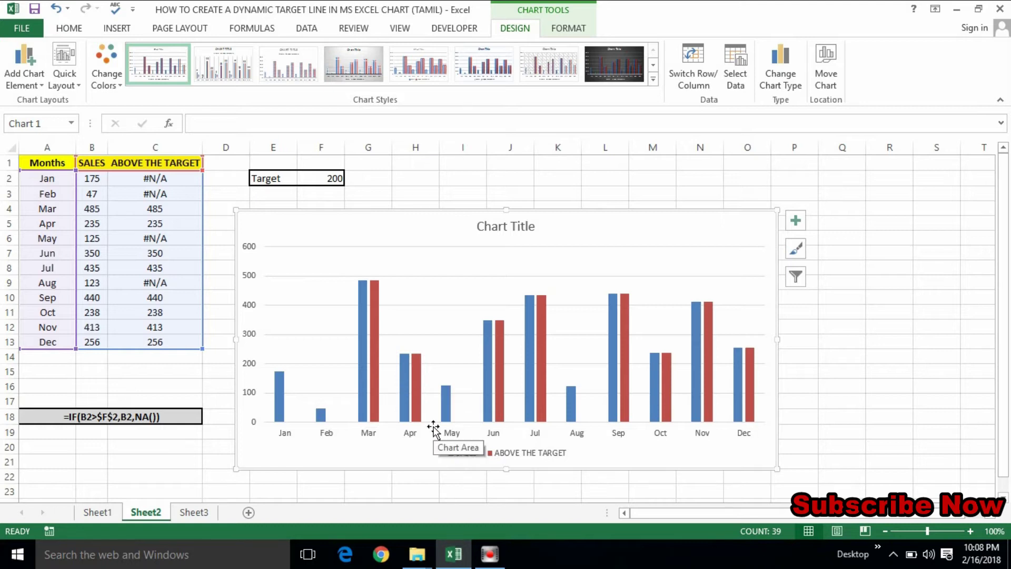
Step: Change the red ABOVE THE TARGET bar's series overlap from -27% to -57% via Format Data Point
{"action": "left_click", "coordinate": [359, 392]}
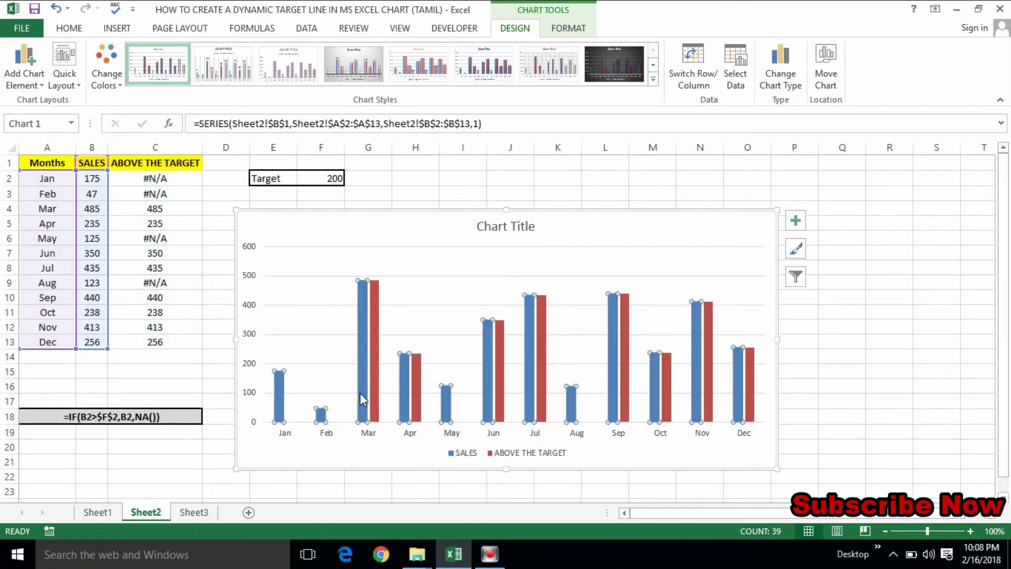
{"action": "left_click", "coordinate": [372, 394]}
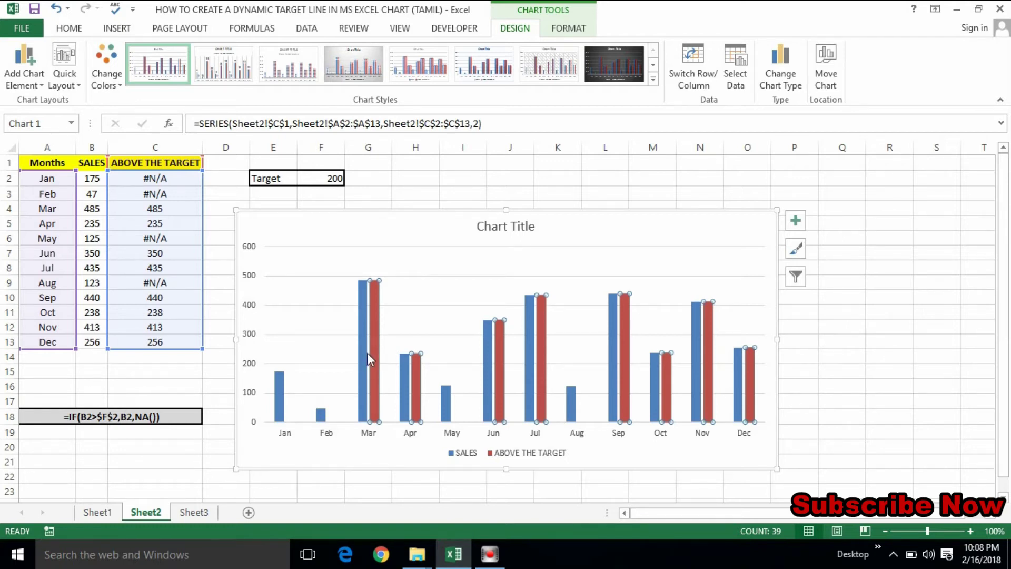
{"action": "mouse_move", "coordinate": [375, 343]}
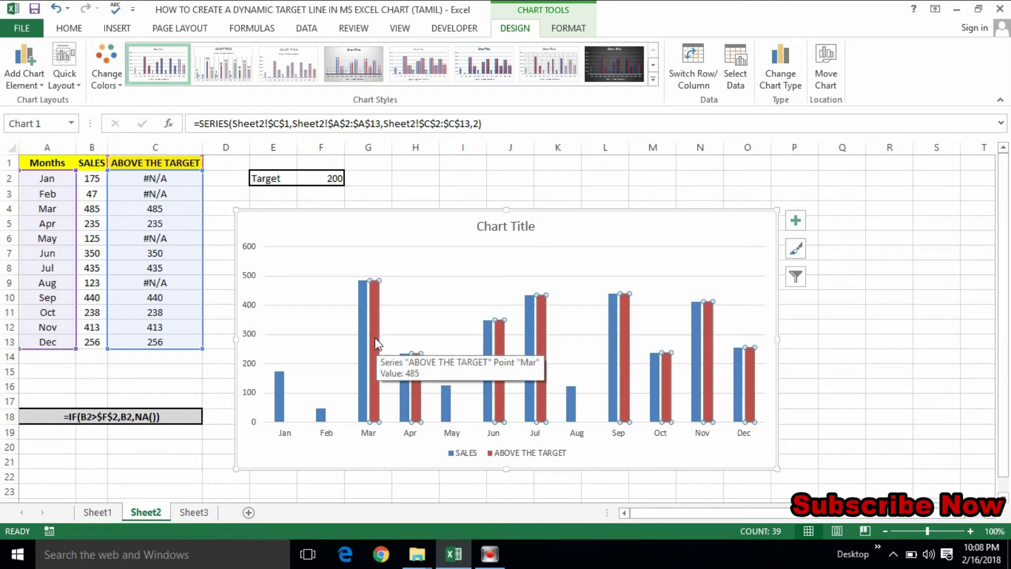
{"action": "left_click", "coordinate": [376, 342]}
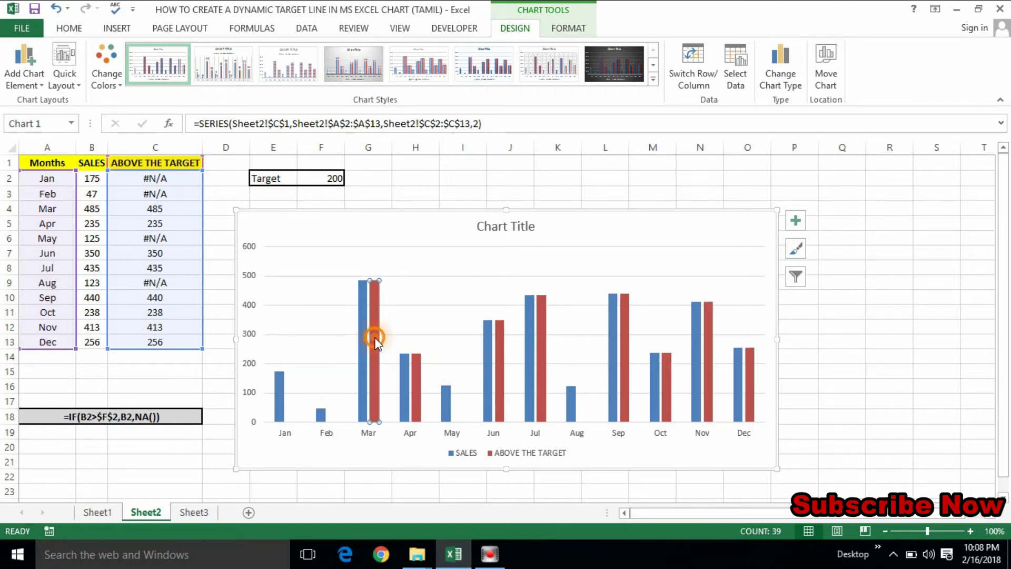
{"action": "right_click", "coordinate": [376, 343]}
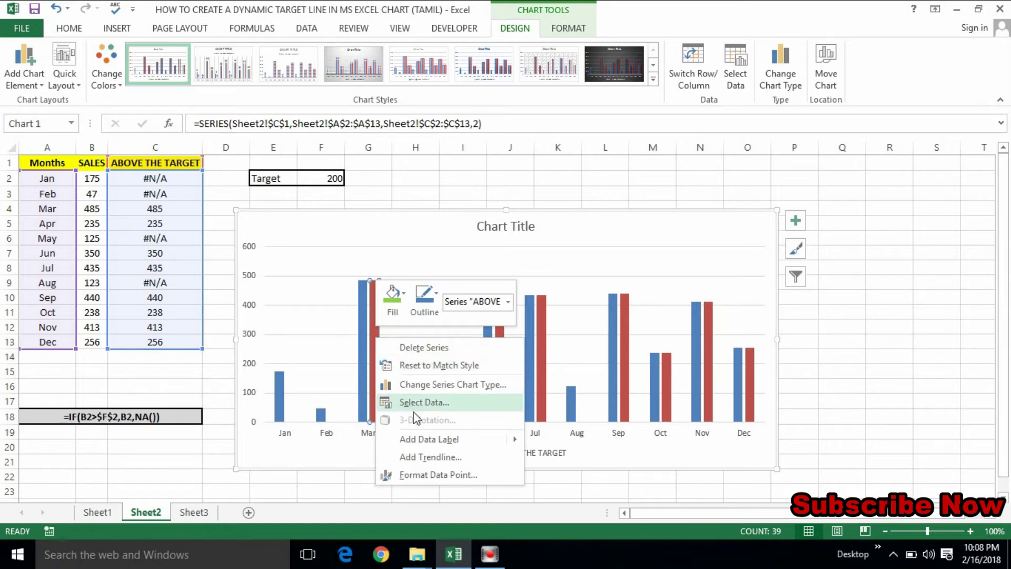
{"action": "left_click", "coordinate": [420, 476]}
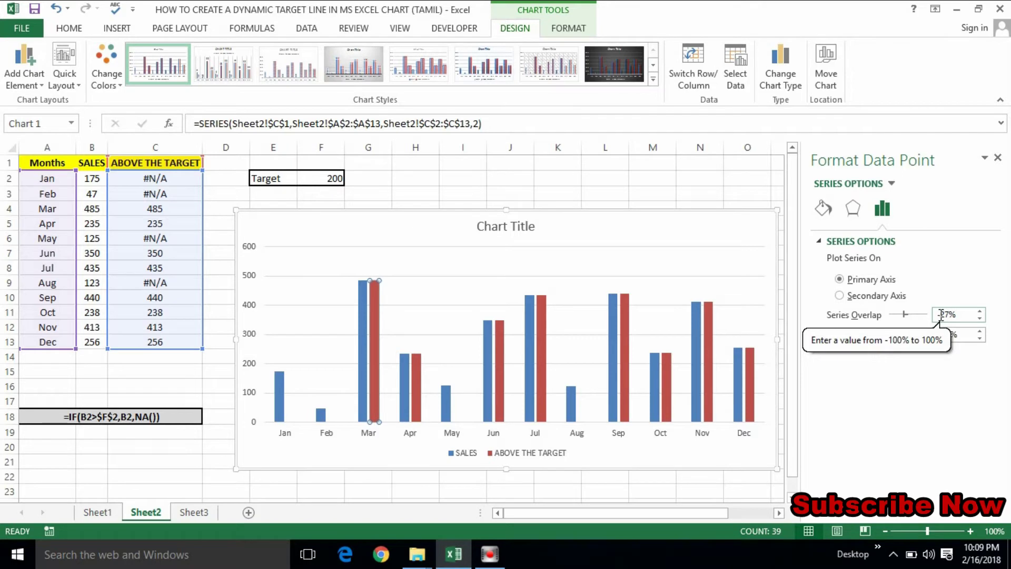
{"action": "left_click", "coordinate": [944, 314]}
{"action": "key", "text": "BackSpace"}
{"action": "type", "text": "5"}
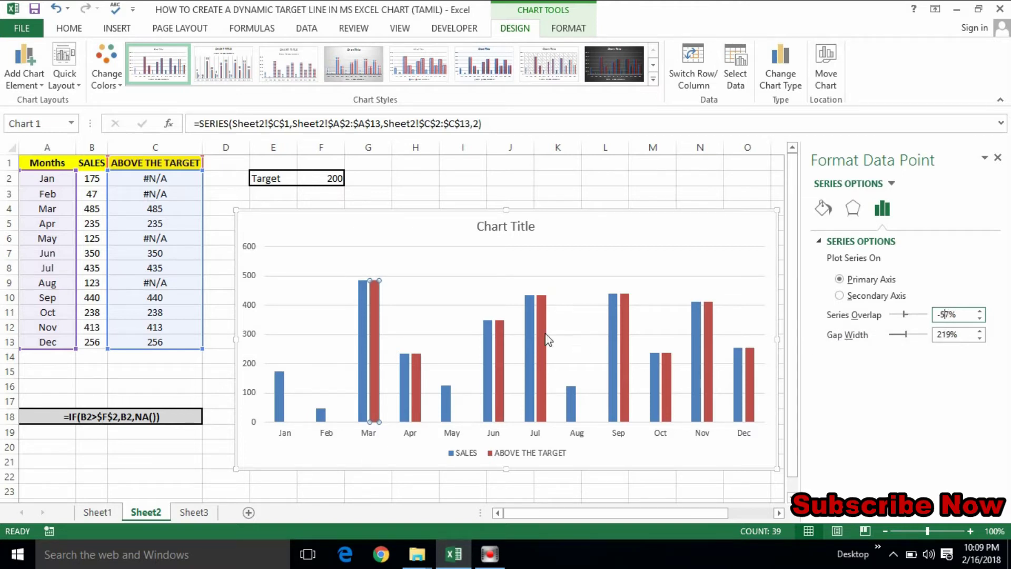
{"action": "left_click", "coordinate": [462, 331]}
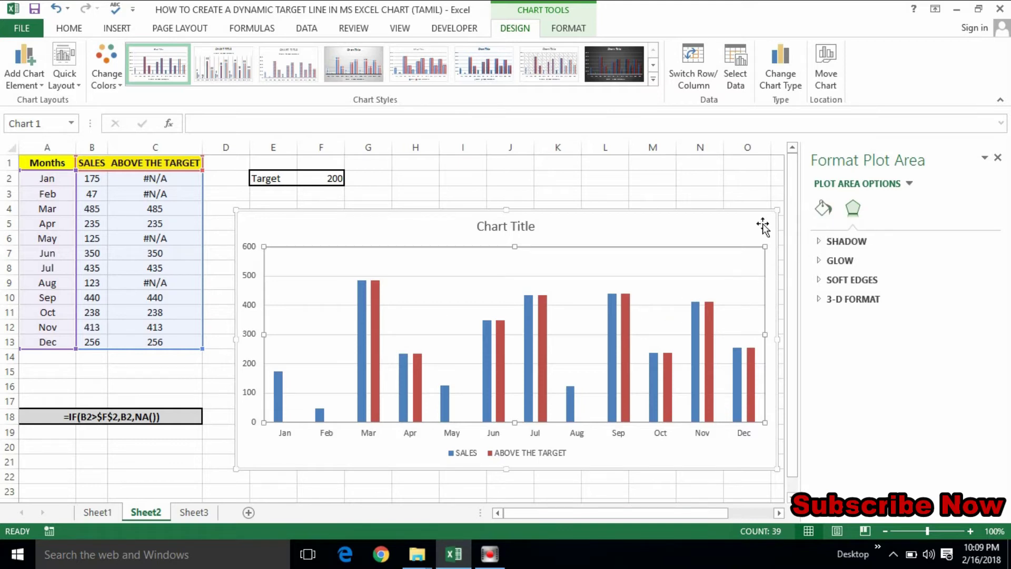
Step: Set the red ABOVE THE TARGET series' Series Overlap to 100% in Format Data Series
{"action": "left_click", "coordinate": [379, 301]}
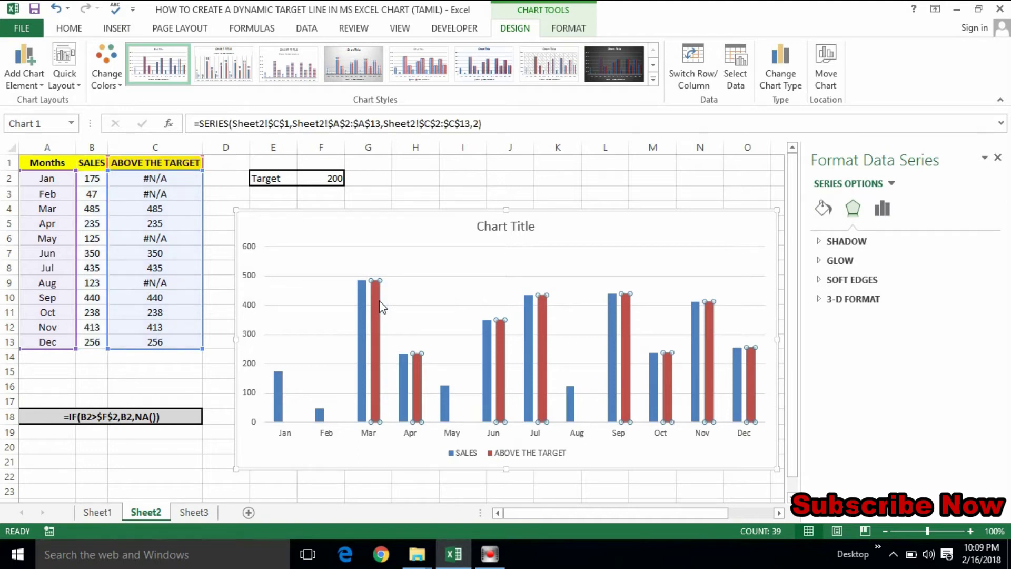
{"action": "right_click", "coordinate": [377, 301]}
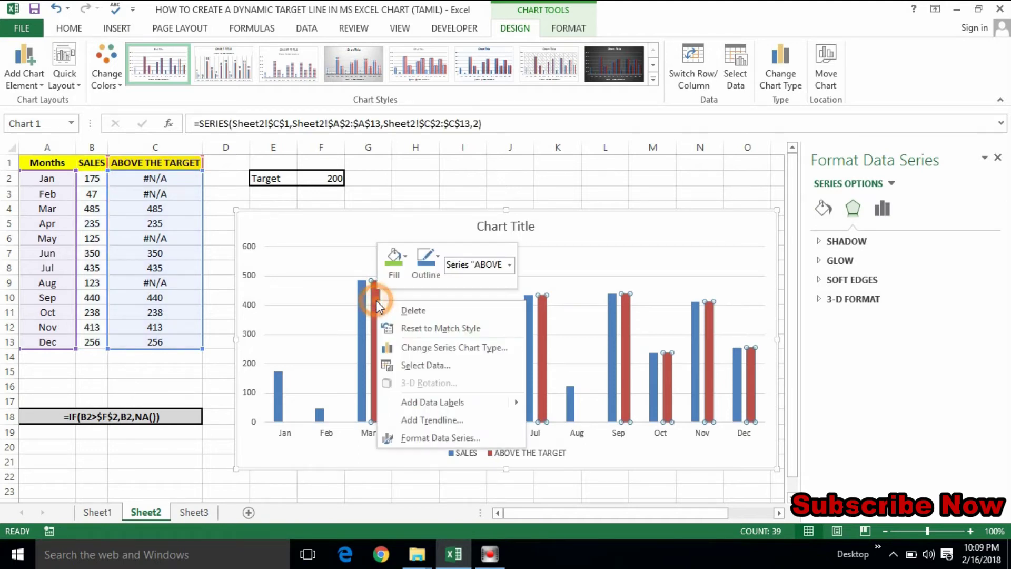
{"action": "left_click", "coordinate": [428, 437]}
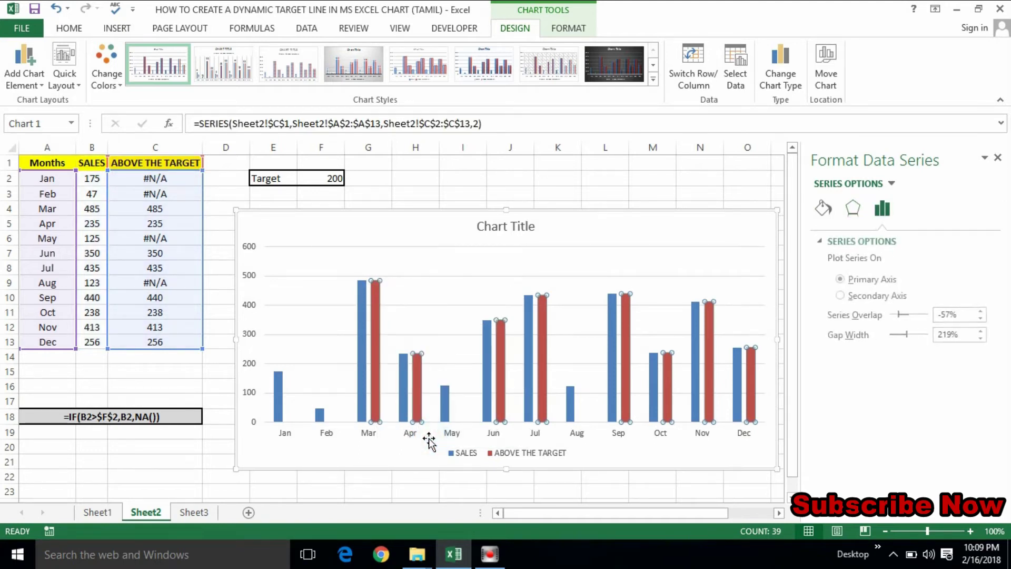
{"action": "left_click", "coordinate": [941, 315]}
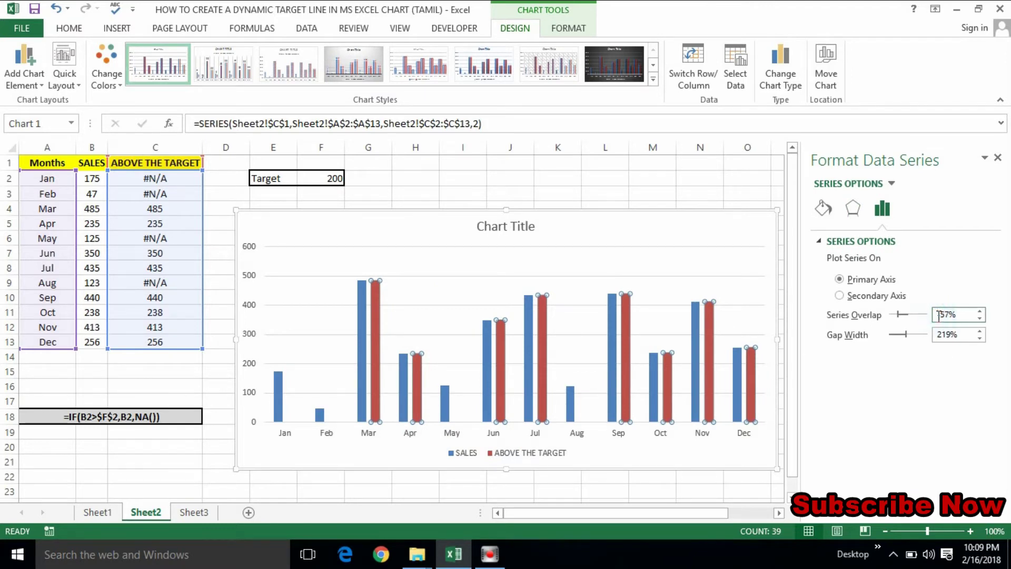
{"action": "key", "text": "Delete"}
{"action": "key", "text": "Delete"}
{"action": "key", "text": "Delete"}
{"action": "type", "text": "000"}
{"action": "key", "text": "BackSpace"}
{"action": "type", "text": "%"}
{"action": "left_click", "coordinate": [488, 266]}
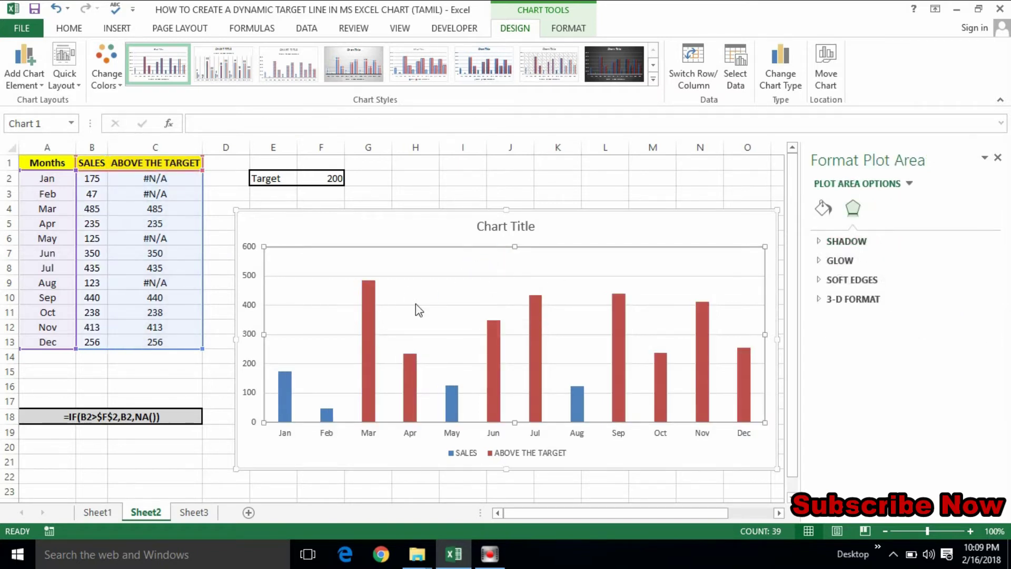
{"action": "left_click", "coordinate": [368, 315]}
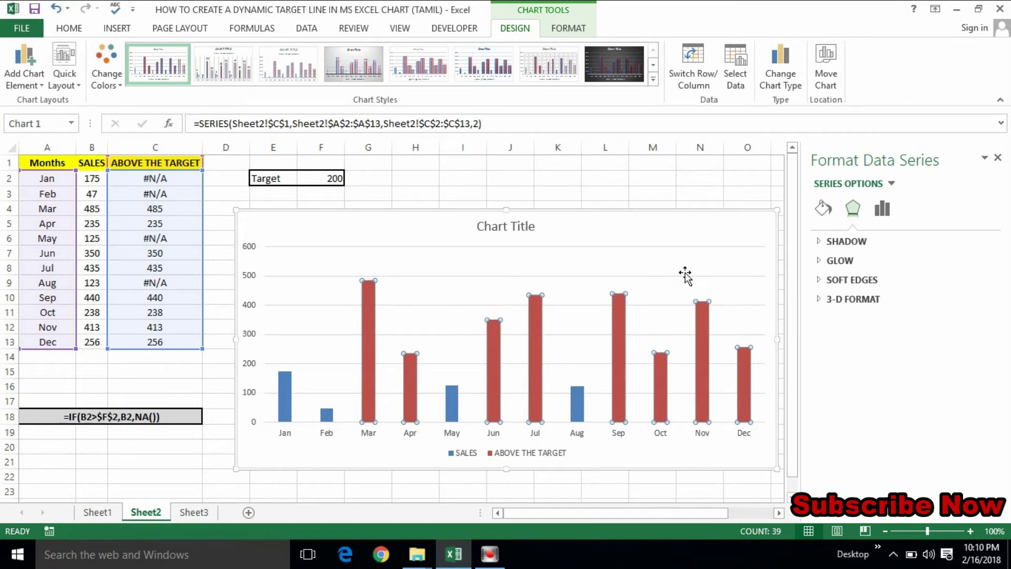
Step: Give the ABOVE THE TARGET bars a solid light green border
{"action": "left_click", "coordinate": [823, 208]}
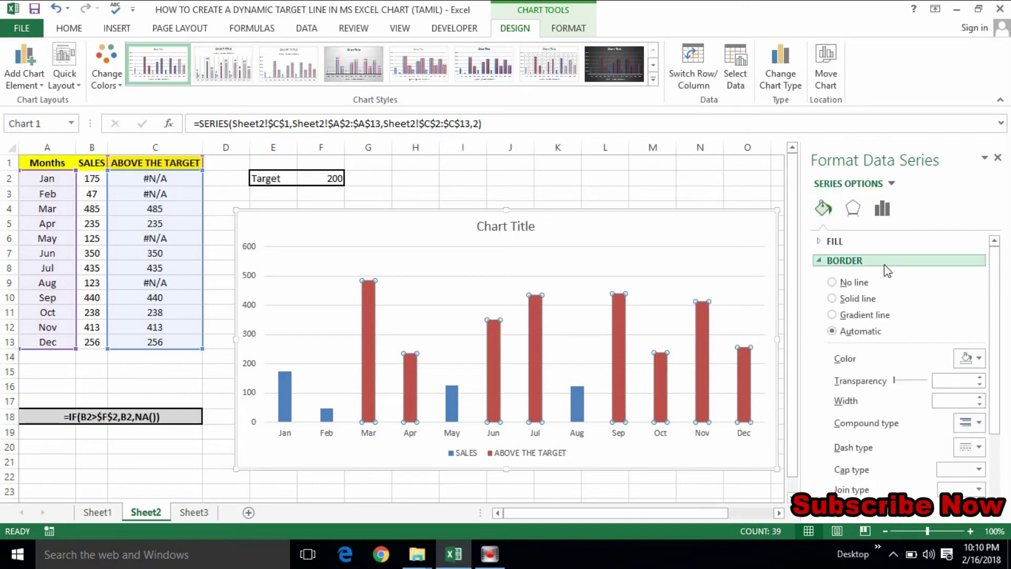
{"action": "left_click", "coordinate": [831, 298]}
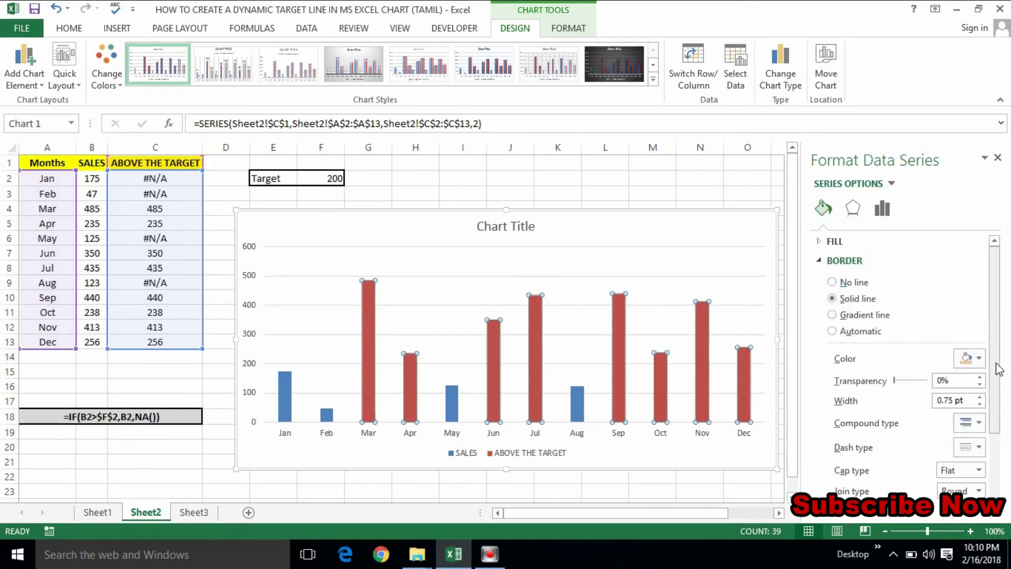
{"action": "left_click", "coordinate": [972, 358]}
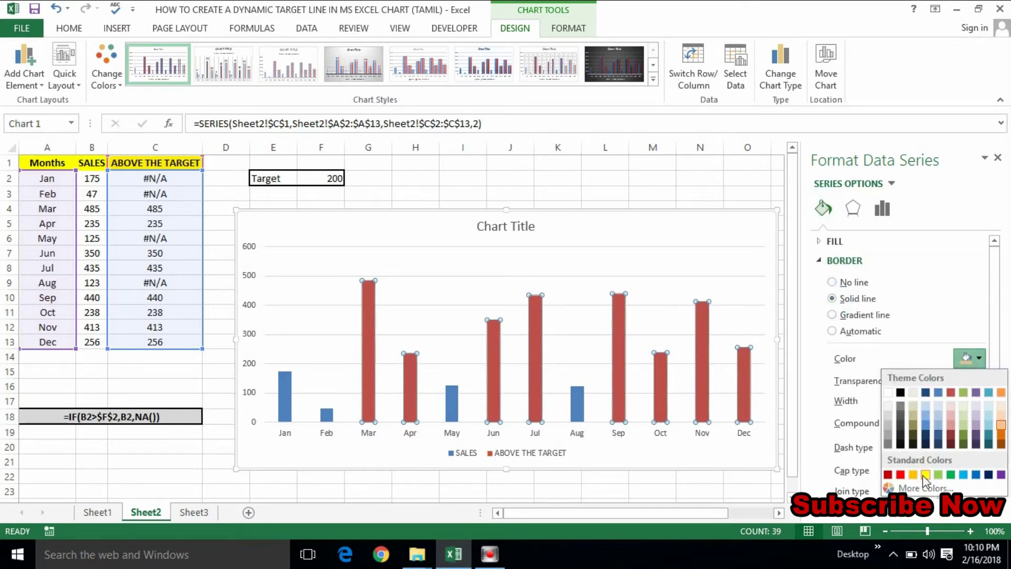
{"action": "left_click", "coordinate": [939, 475]}
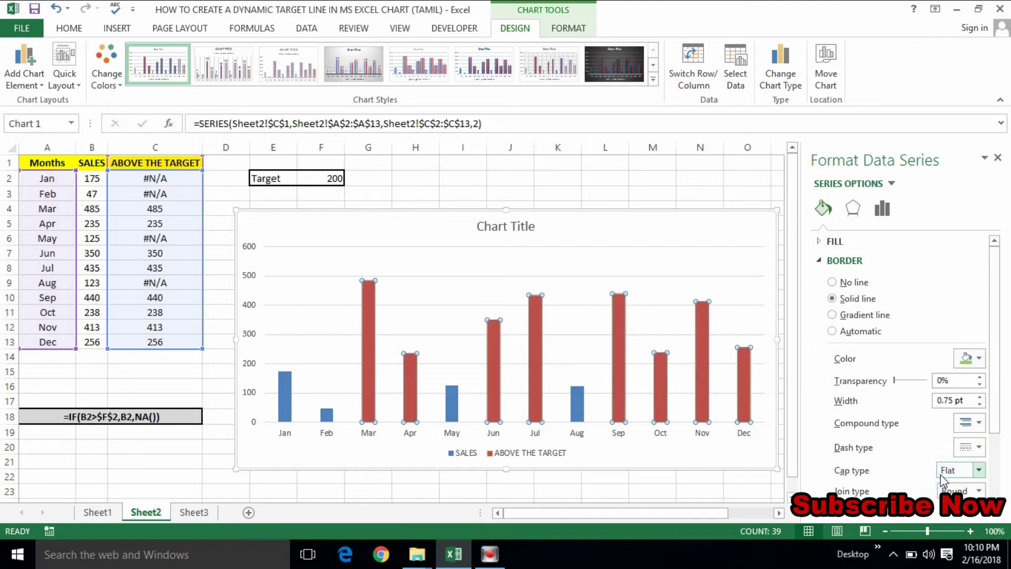
{"action": "left_click", "coordinate": [442, 280]}
Step: Fill the ABOVE THE TARGET bars green from the mini toolbar
{"action": "left_click", "coordinate": [373, 314]}
{"action": "right_click", "coordinate": [371, 290]}
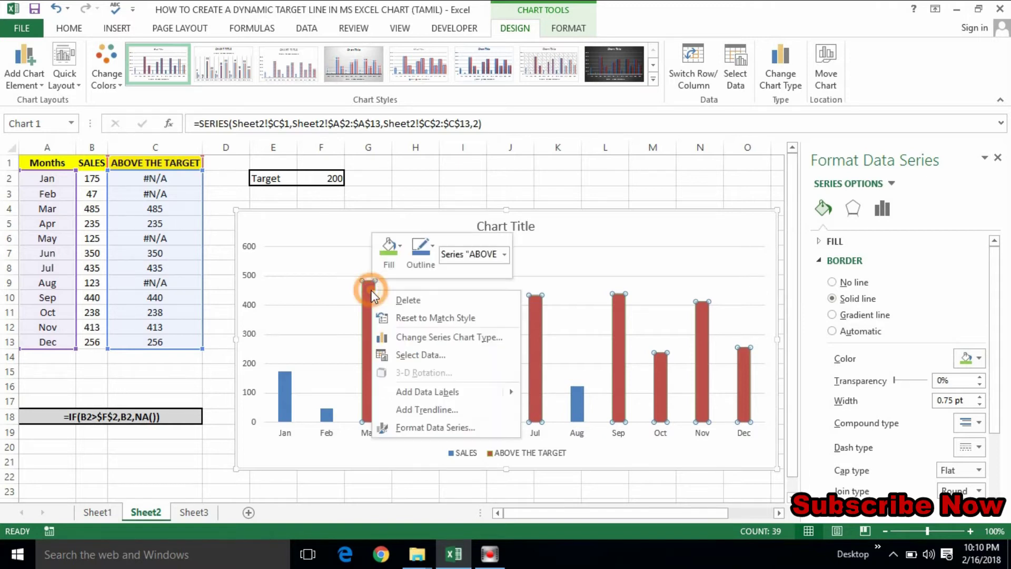
{"action": "left_click", "coordinate": [399, 245]}
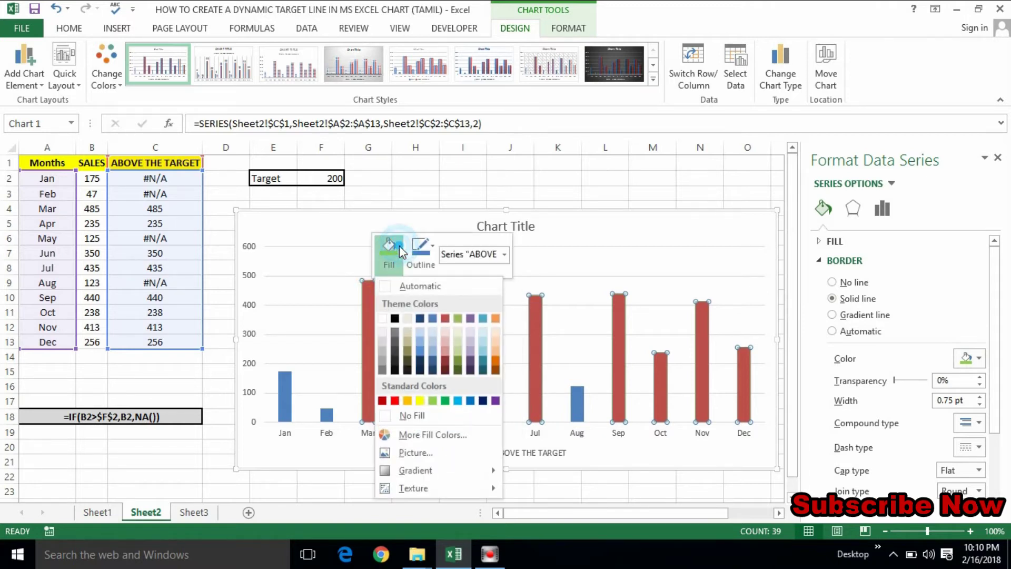
{"action": "left_click", "coordinate": [445, 400]}
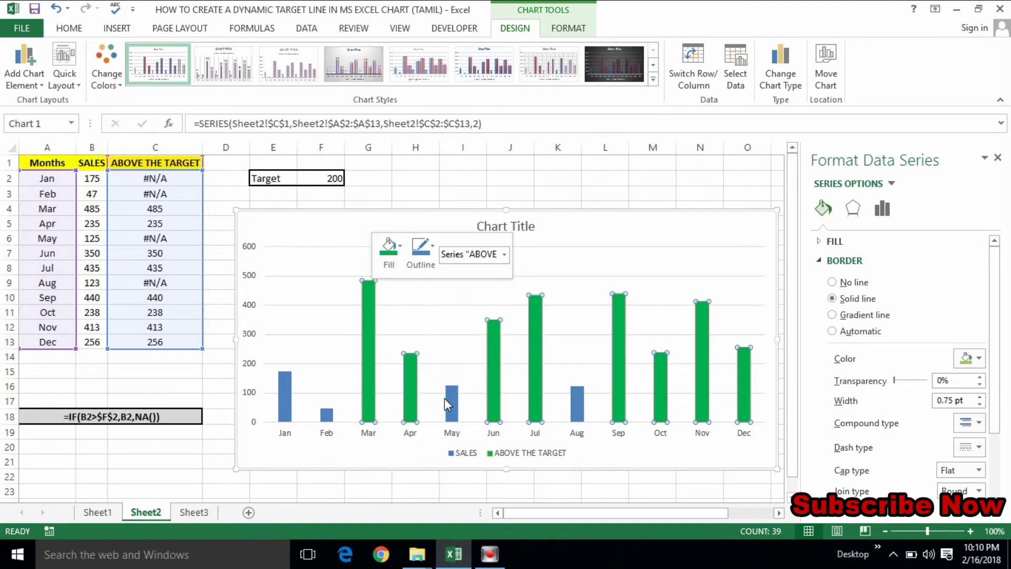
{"action": "left_click", "coordinate": [430, 320]}
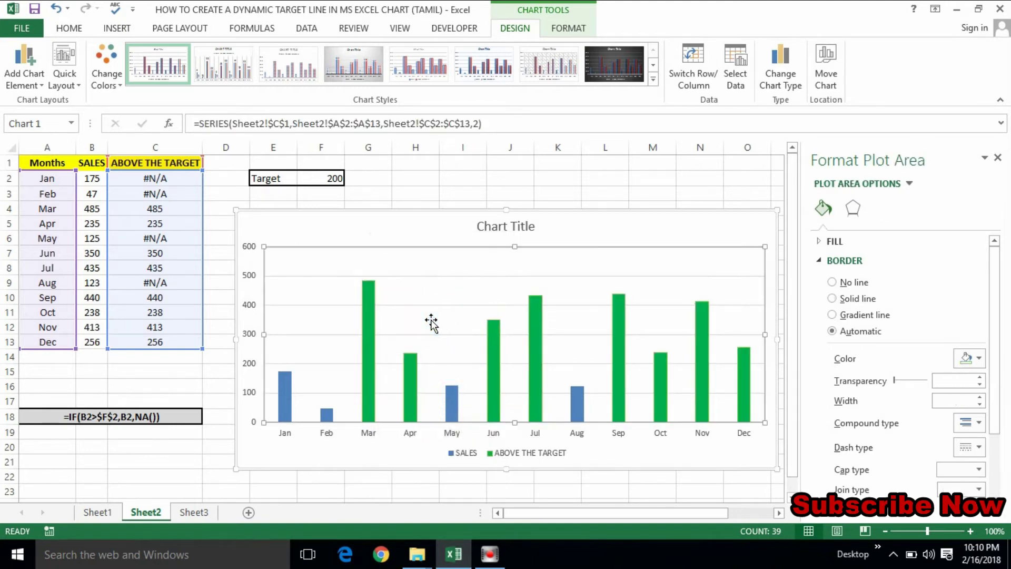
{"action": "left_click", "coordinate": [597, 462]}
{"action": "mouse_move", "coordinate": [368, 348]}
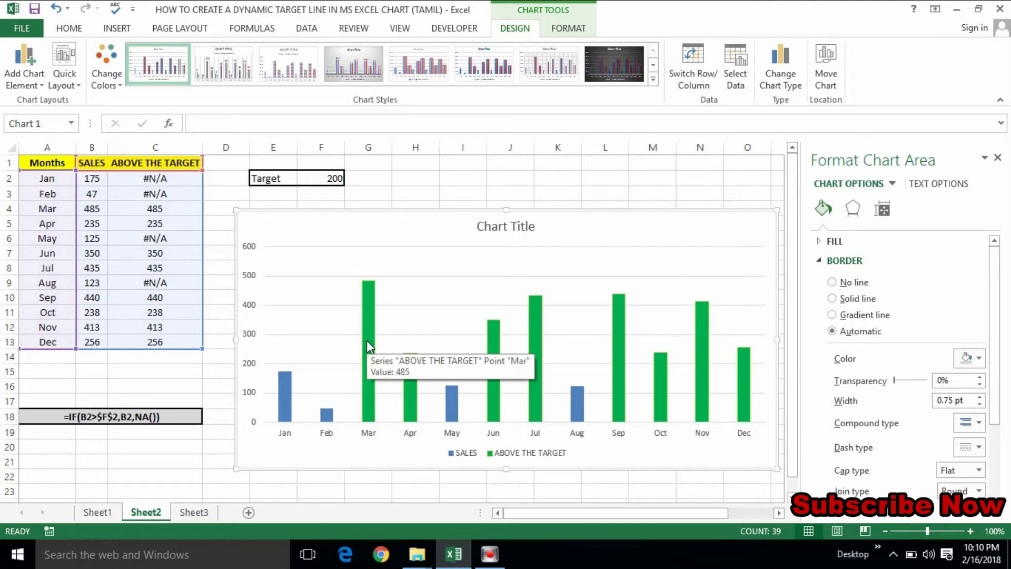
Step: Open the chart's Select Data Source settings
{"action": "right_click", "coordinate": [366, 308]}
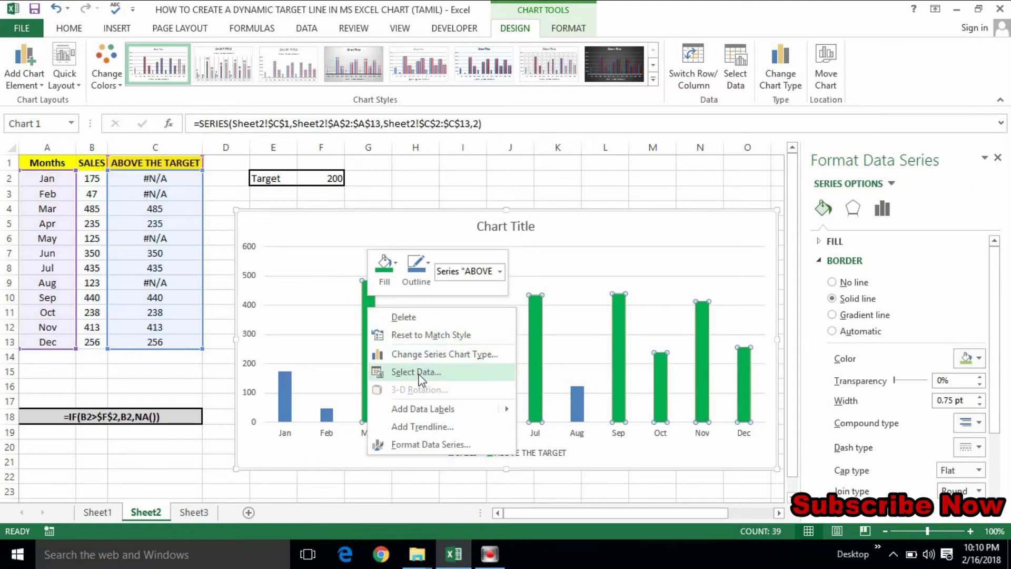
{"action": "key", "text": "Escape"}
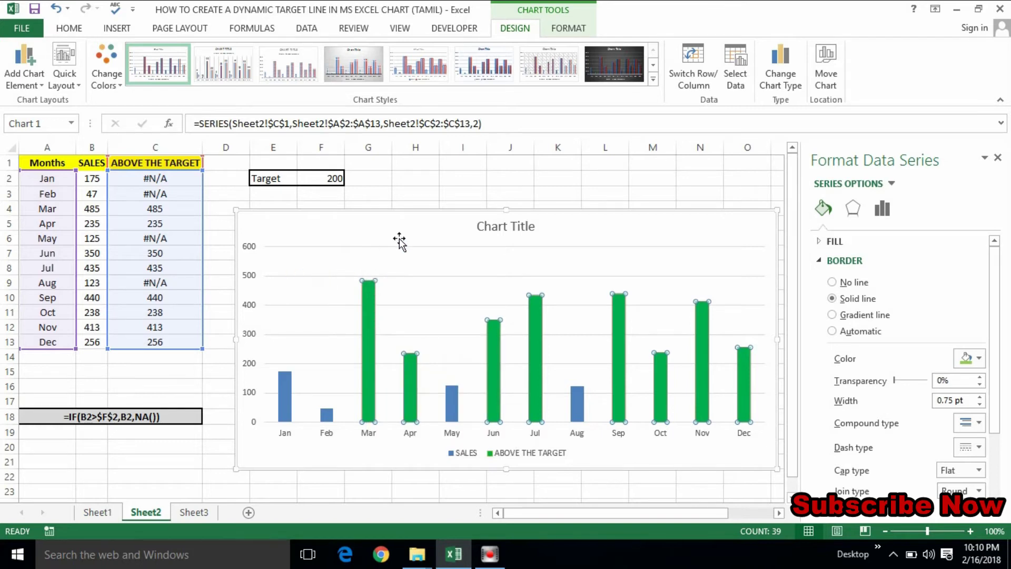
{"action": "right_click", "coordinate": [400, 217]}
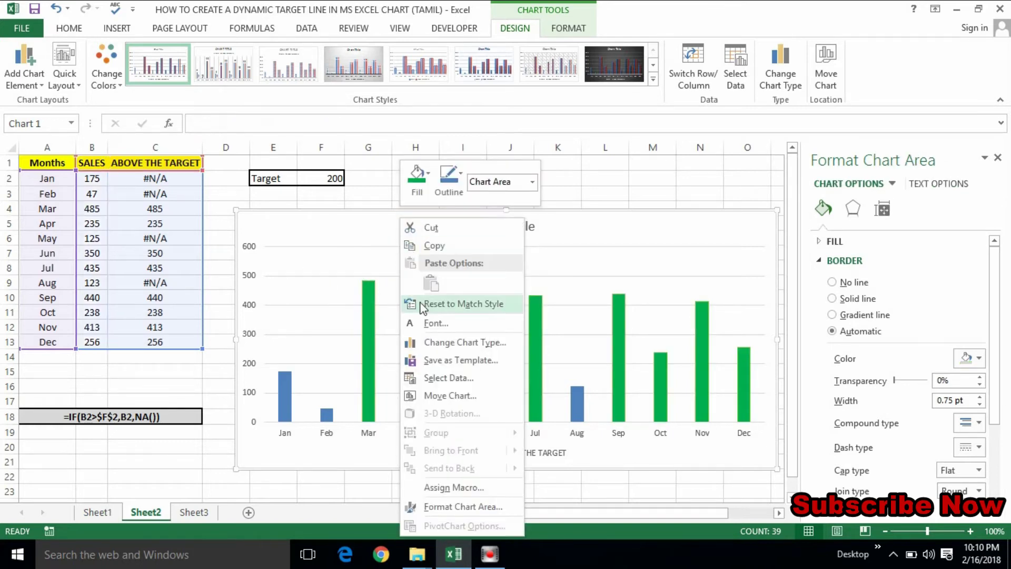
{"action": "left_click", "coordinate": [345, 263]}
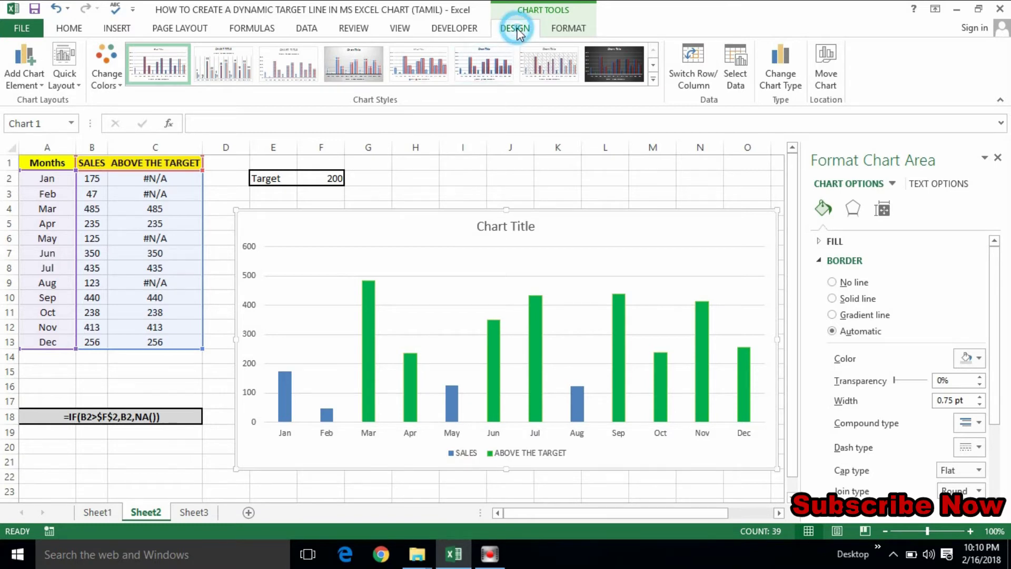
{"action": "left_click", "coordinate": [742, 78]}
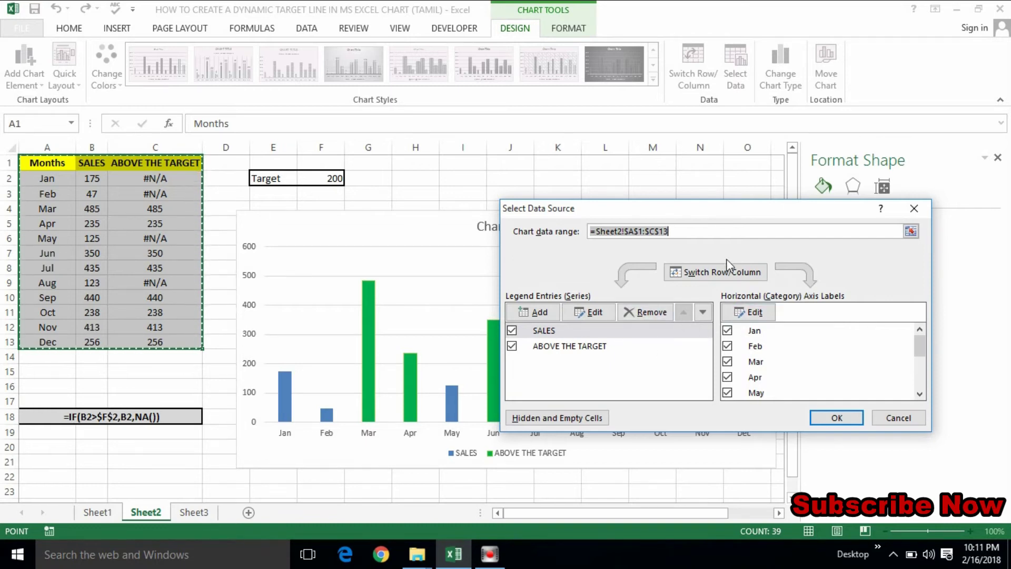
Step: Add a Target Line series whose values come from cell F2 (200)
{"action": "left_click", "coordinate": [536, 310]}
{"action": "type", "text": "Target Line"}
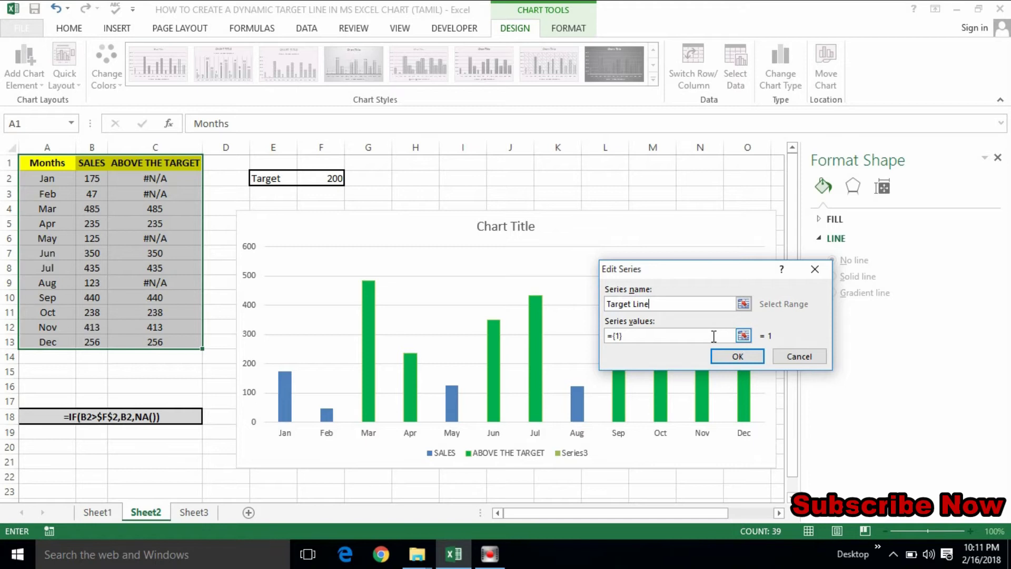
{"action": "left_click", "coordinate": [710, 335]}
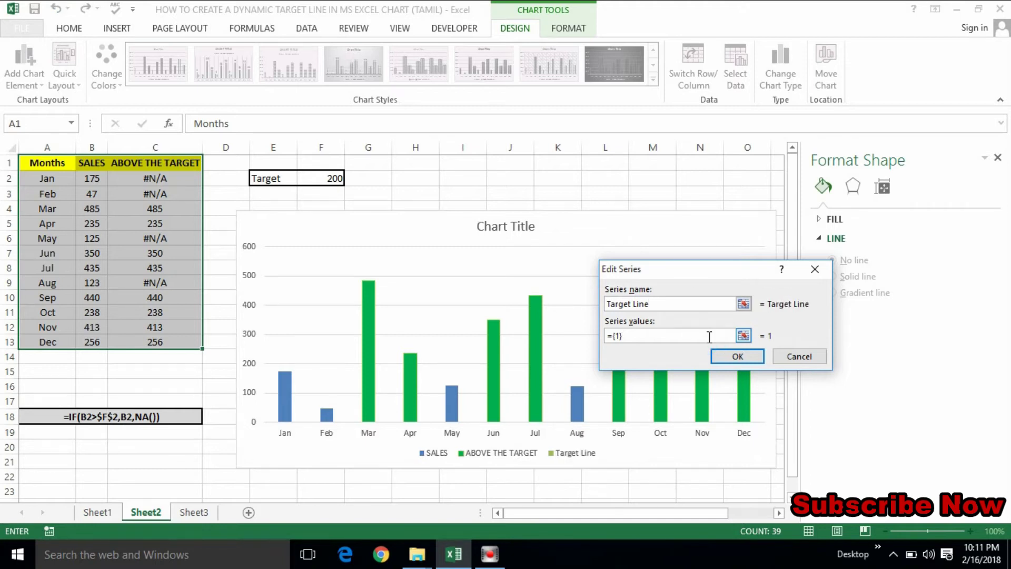
{"action": "left_click", "coordinate": [743, 336]}
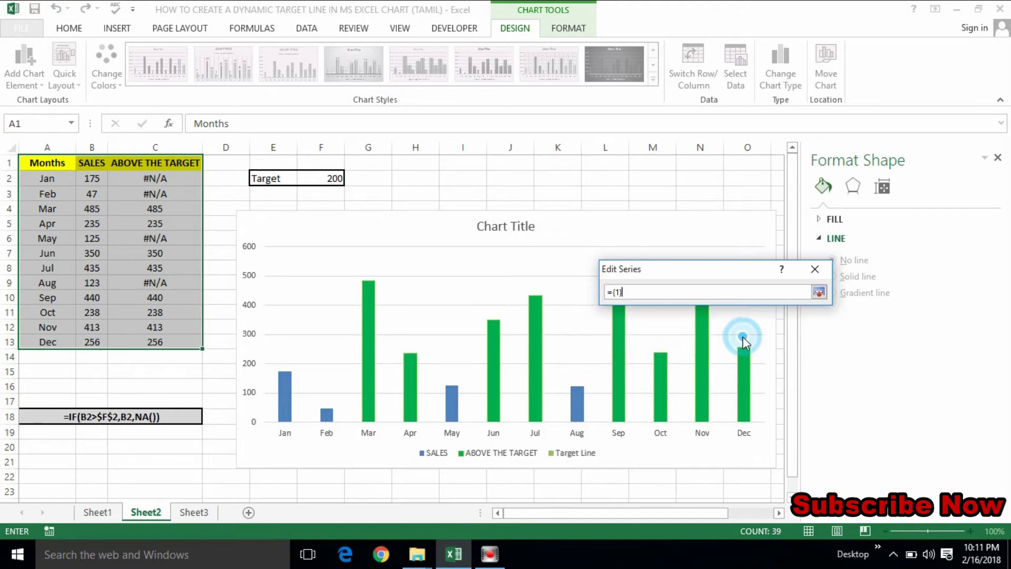
{"action": "left_click", "coordinate": [329, 177]}
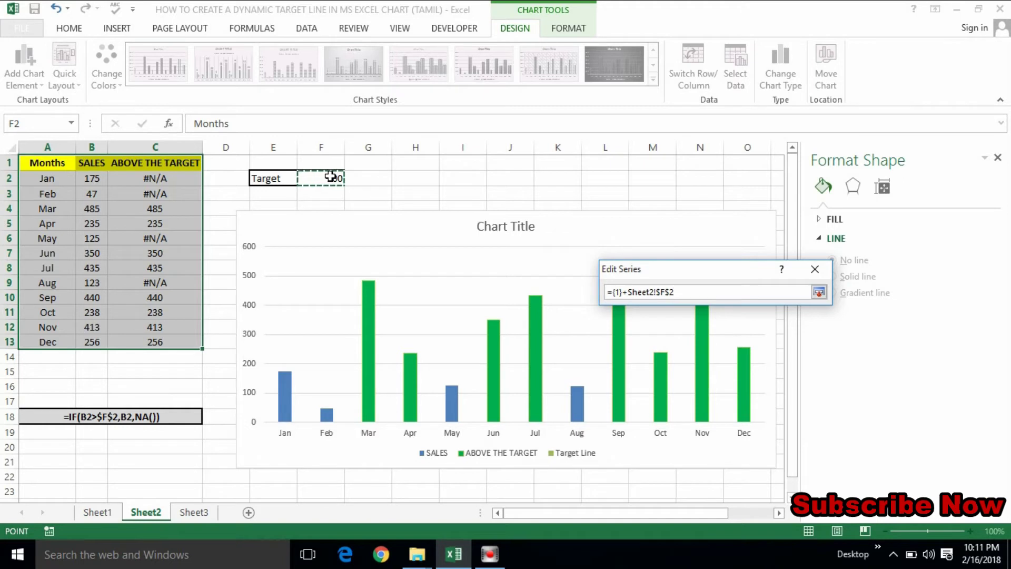
{"action": "key", "text": "BackSpace"}
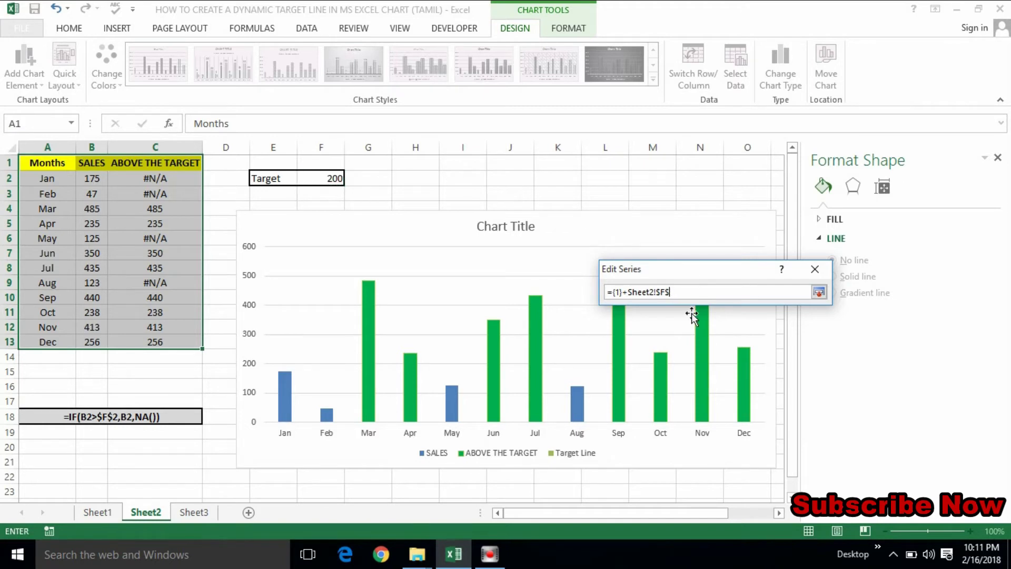
{"action": "key", "text": "BackSpace"}
{"action": "key", "text": "BackSpace"}
{"action": "key", "text": "BackSpace"}
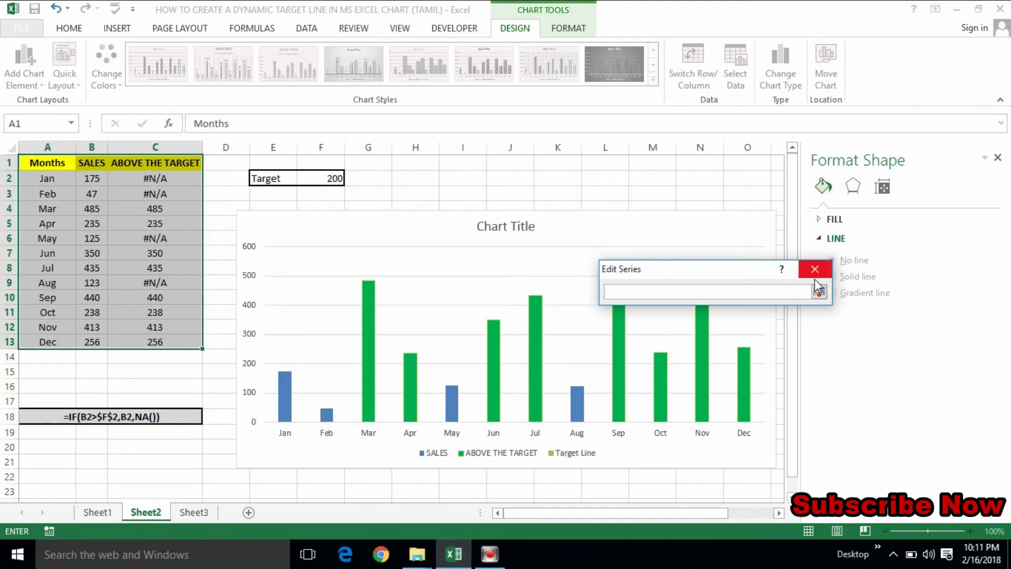
{"action": "left_click", "coordinate": [330, 177]}
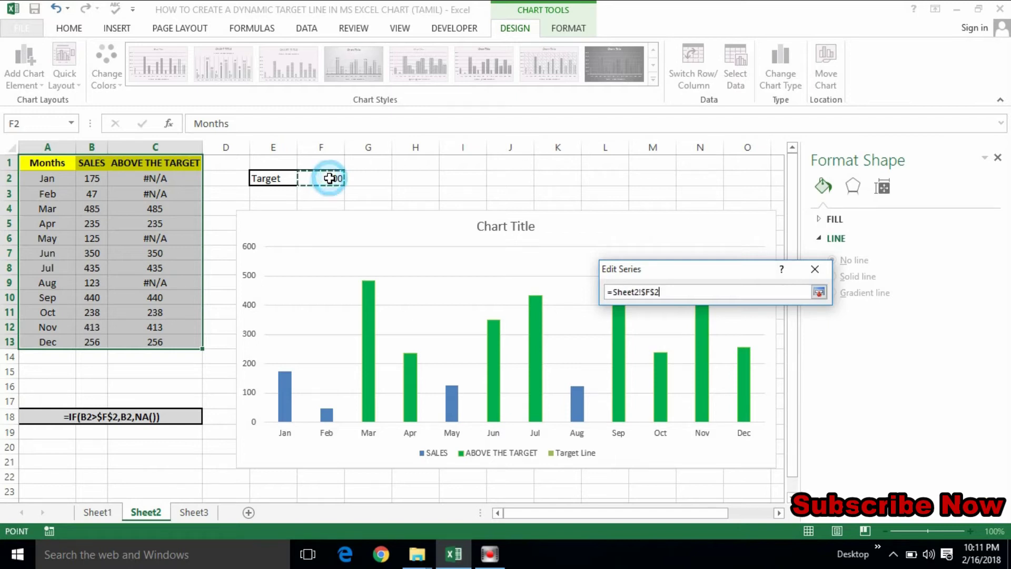
{"action": "left_click", "coordinate": [819, 292]}
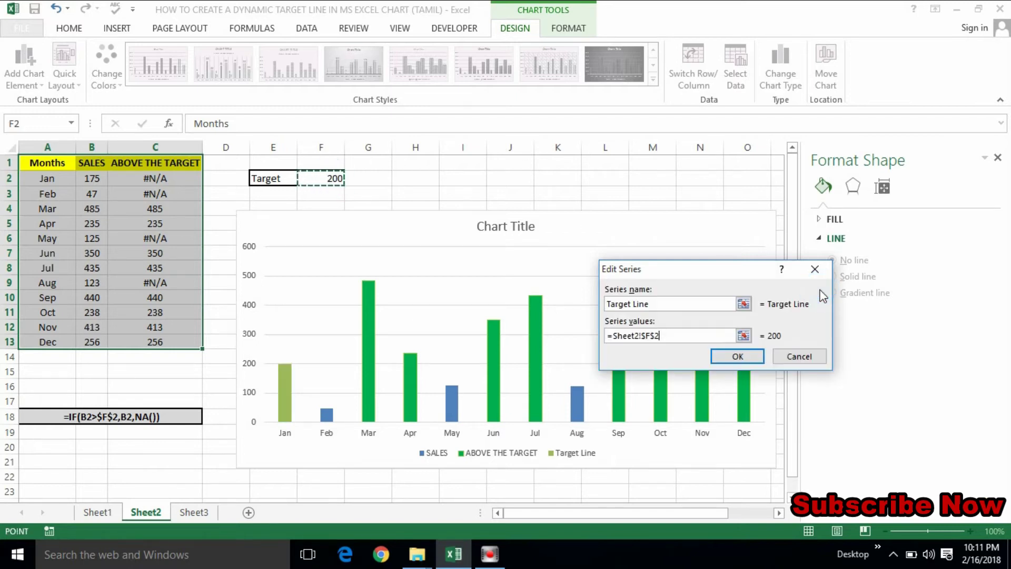
{"action": "left_click", "coordinate": [736, 357]}
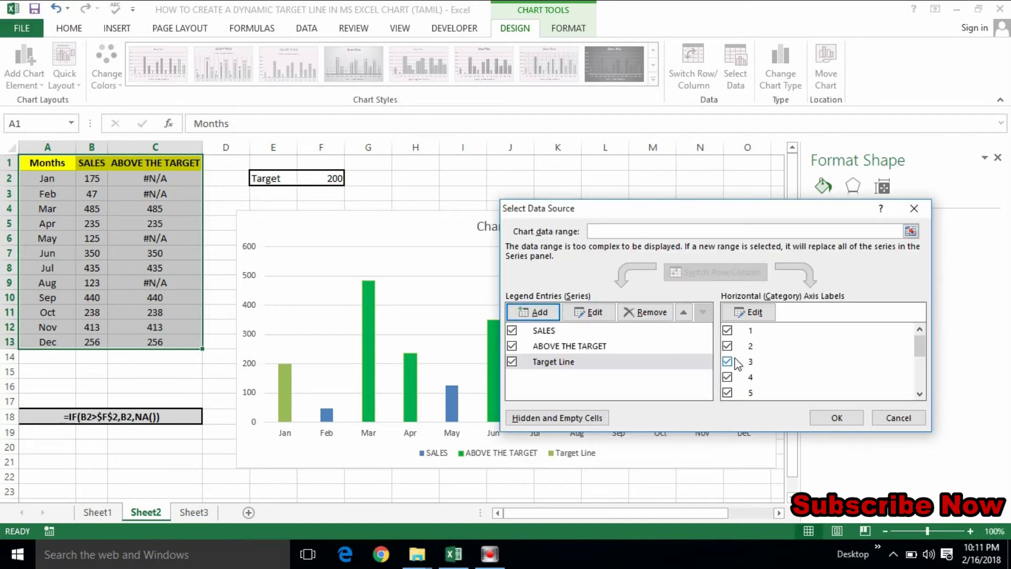
{"action": "left_click", "coordinate": [838, 418]}
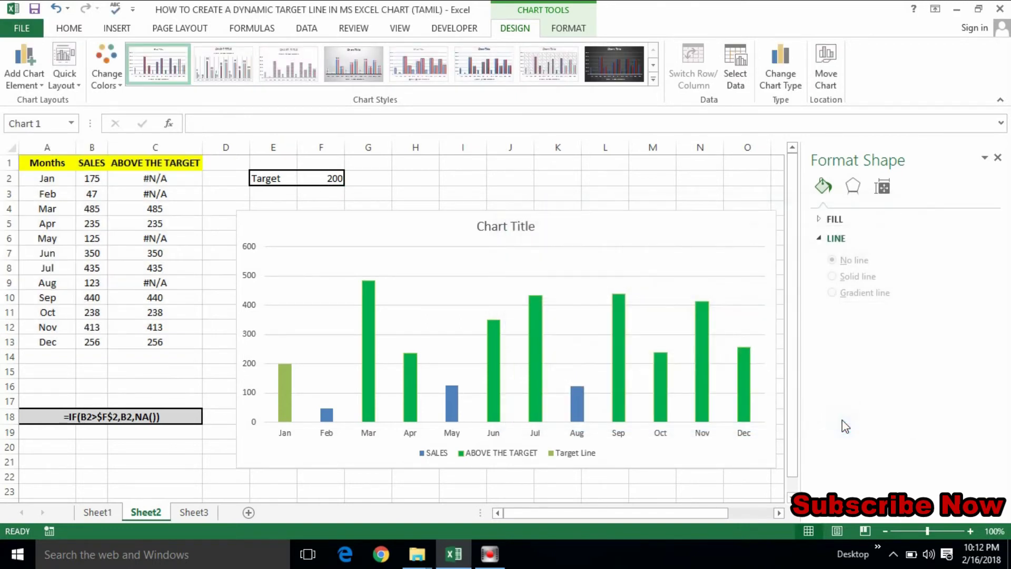
{"action": "left_click", "coordinate": [283, 374]}
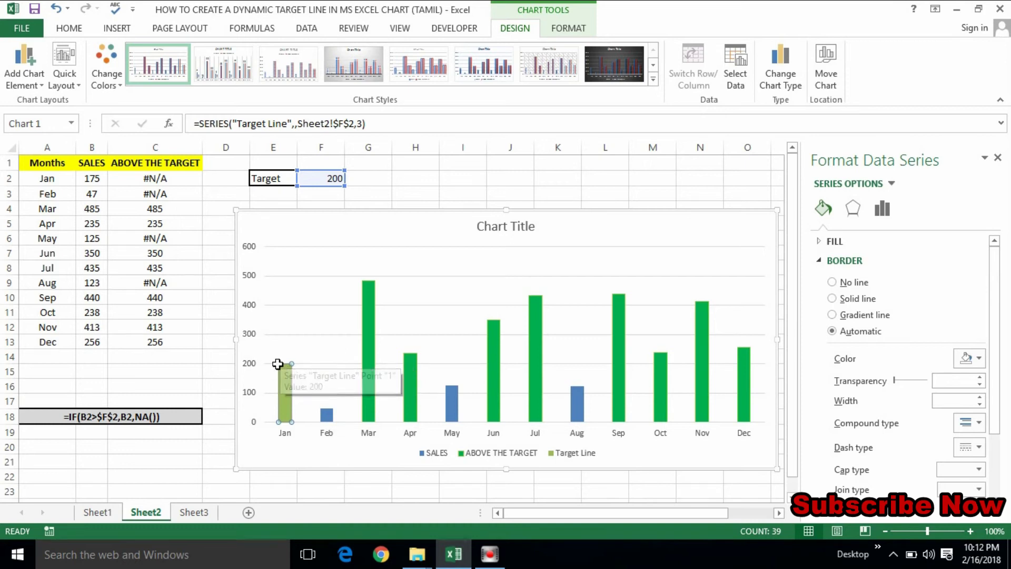
{"action": "left_click", "coordinate": [94, 179]}
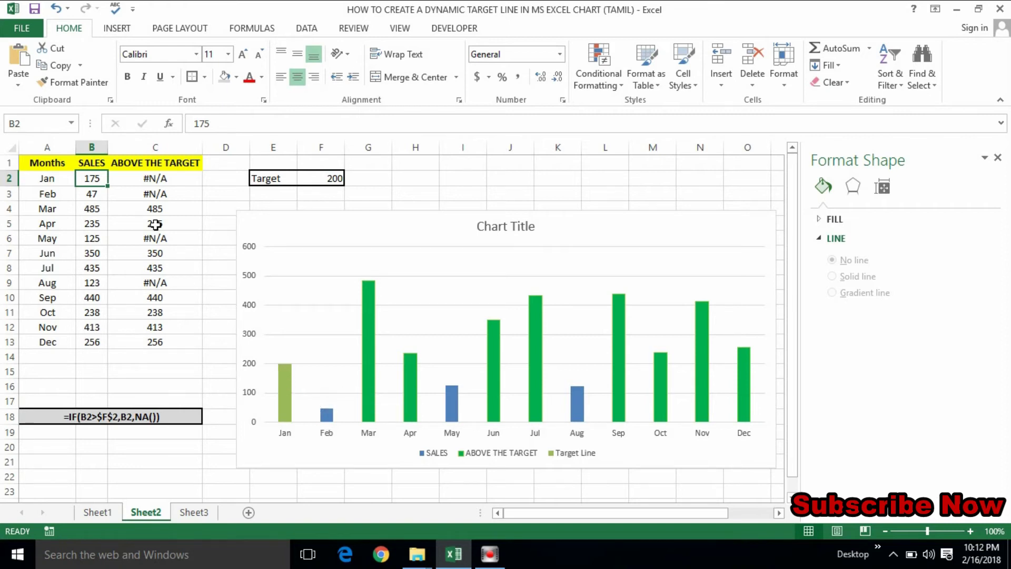
{"action": "left_click", "coordinate": [86, 178]}
{"action": "type", "text": "300"}
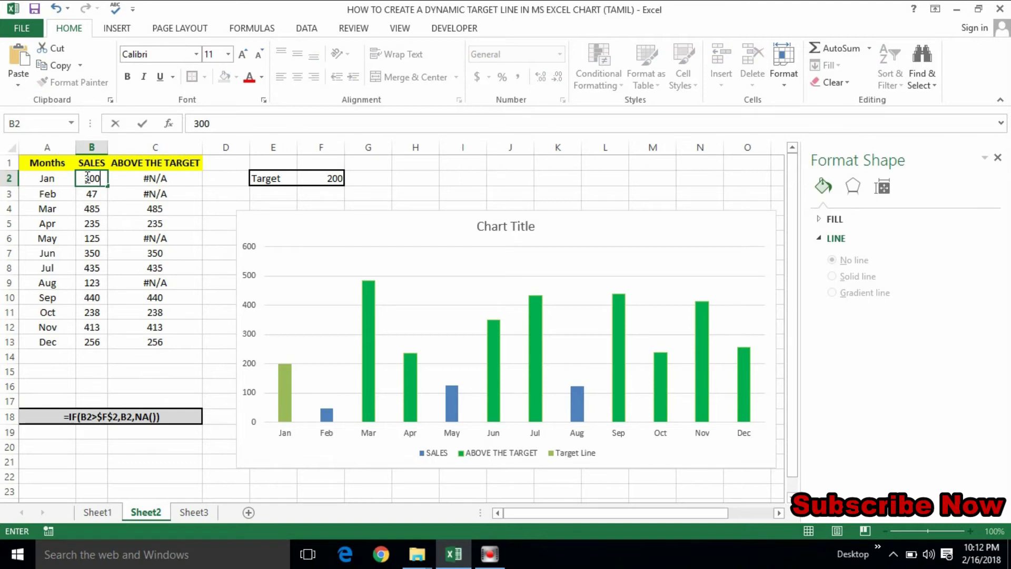
{"action": "left_click", "coordinate": [271, 349]}
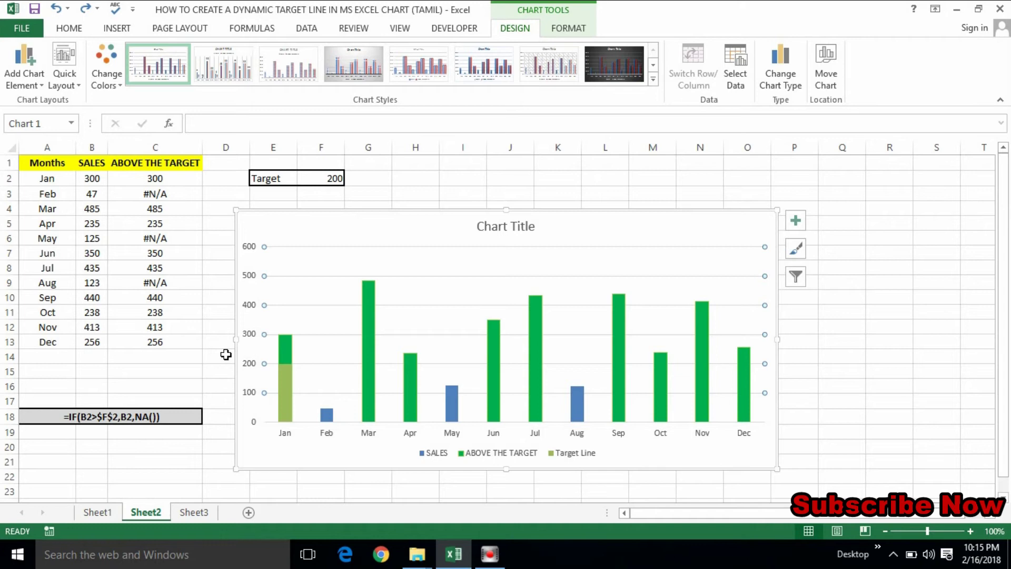
{"action": "left_click", "coordinate": [100, 179]}
{"action": "type", "text": "175"}
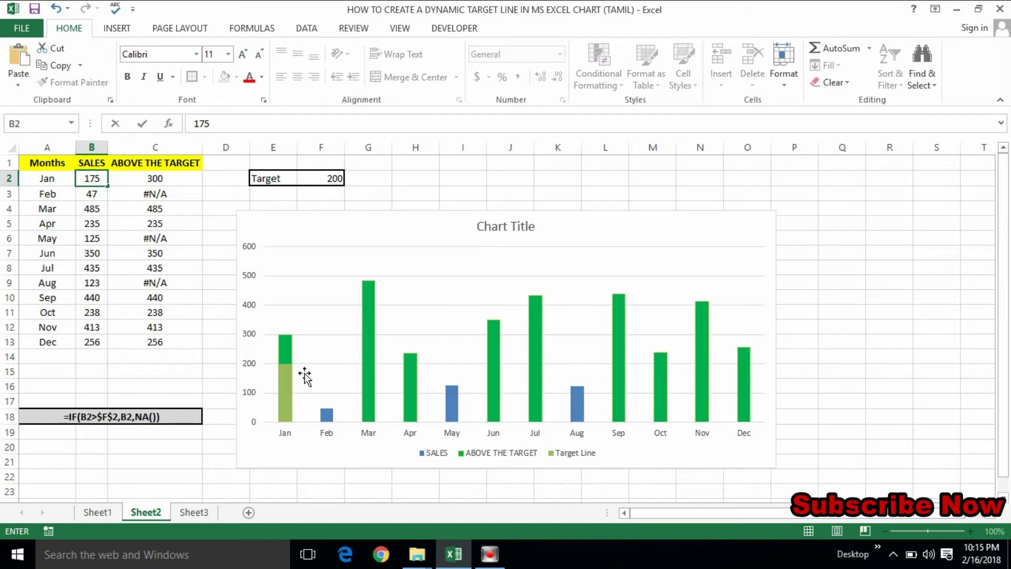
{"action": "left_click", "coordinate": [299, 379]}
Step: Change the Target Line series' chart type to Scatter in the Combo settings
{"action": "left_click", "coordinate": [287, 370]}
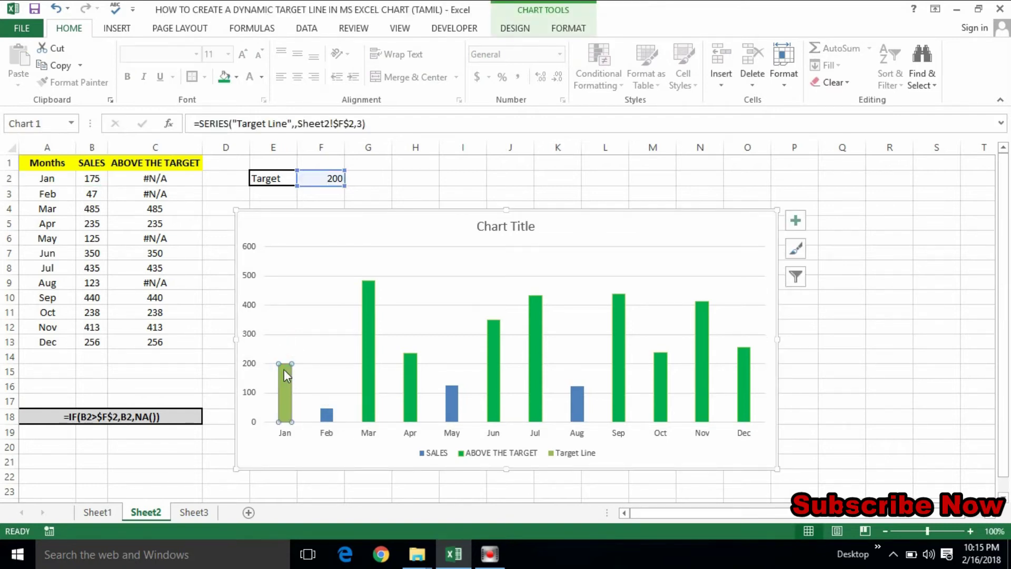
{"action": "right_click", "coordinate": [283, 369]}
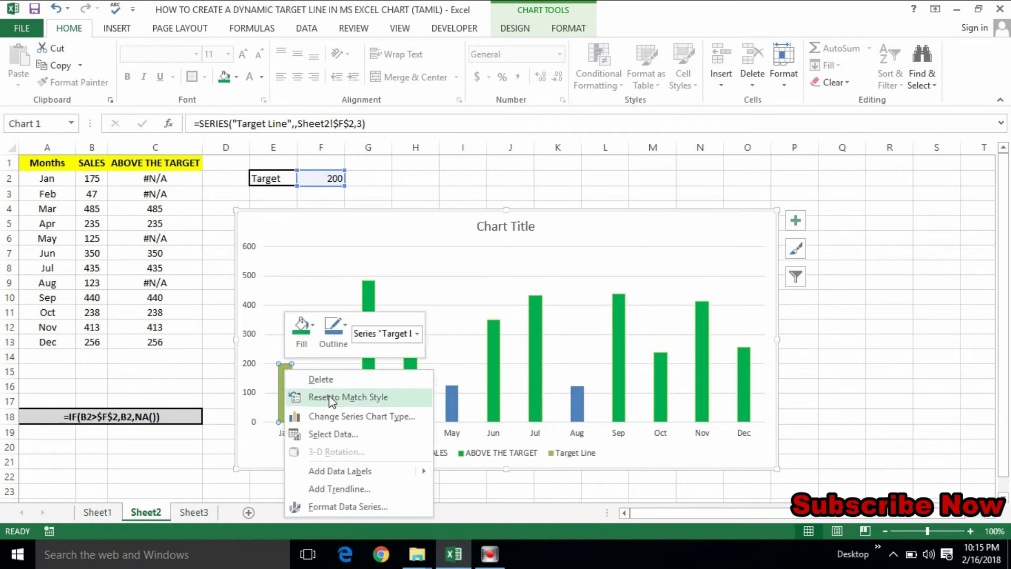
{"action": "mouse_move", "coordinate": [340, 471]}
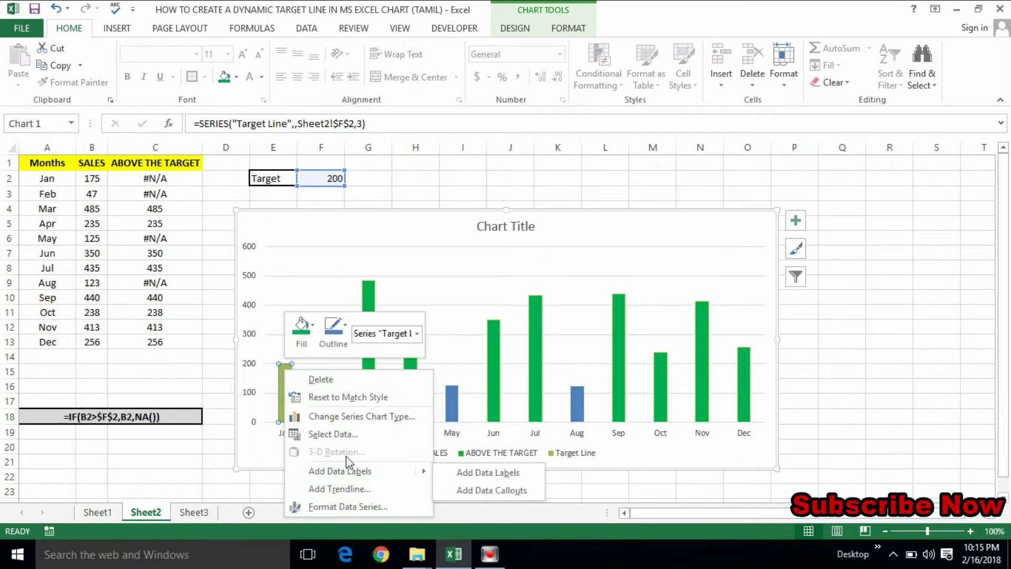
{"action": "left_click", "coordinate": [348, 416]}
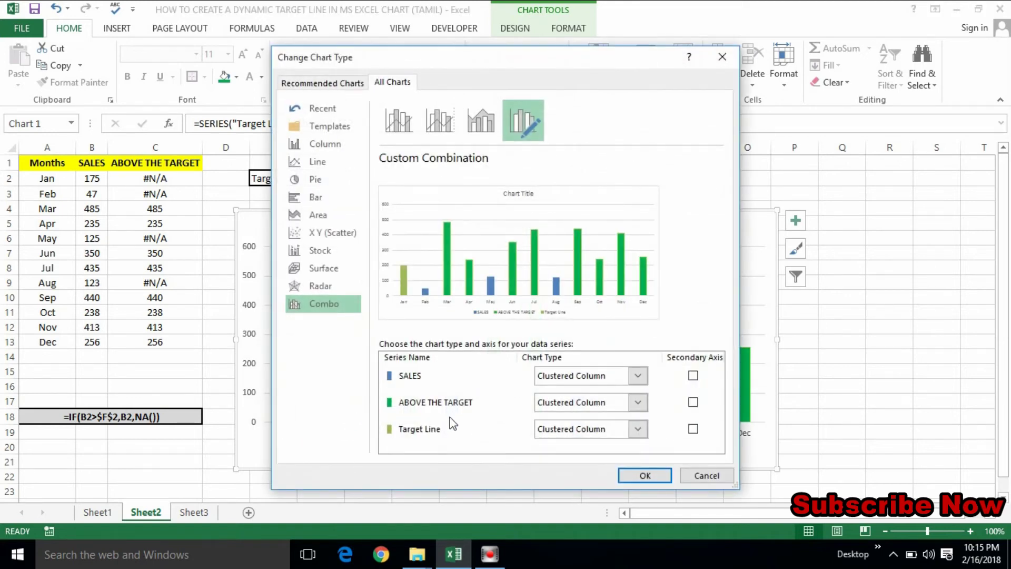
{"action": "left_click", "coordinate": [637, 428]}
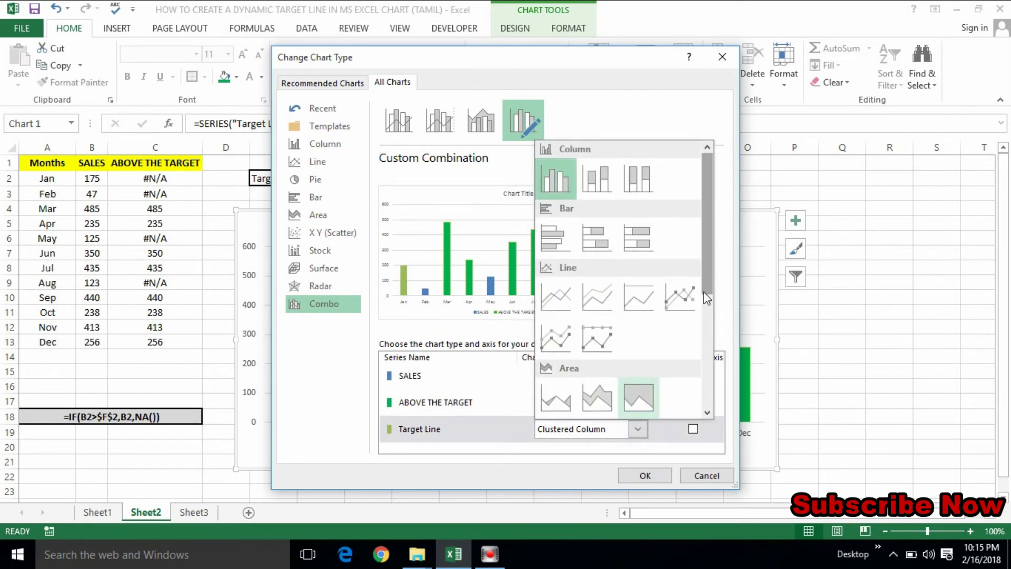
{"action": "left_click_drag", "start_coordinate": [704, 292], "coordinate": [706, 391]}
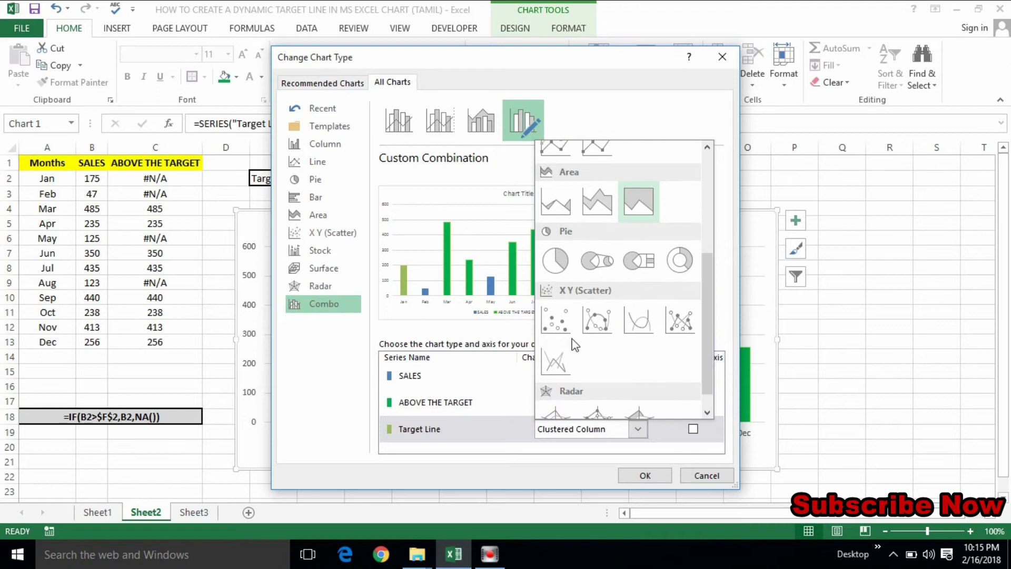
{"action": "left_click", "coordinate": [550, 321]}
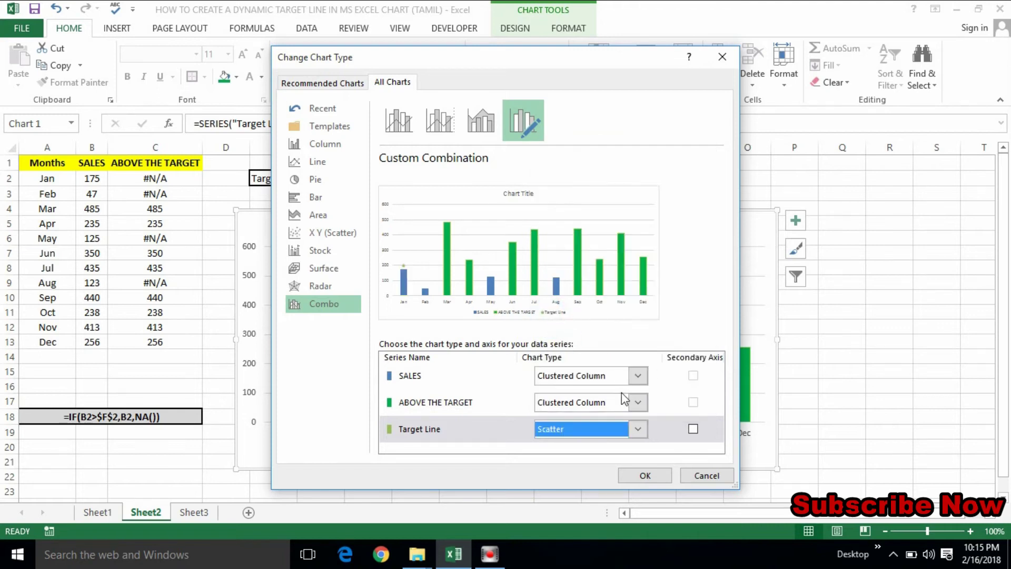
{"action": "left_click", "coordinate": [643, 477]}
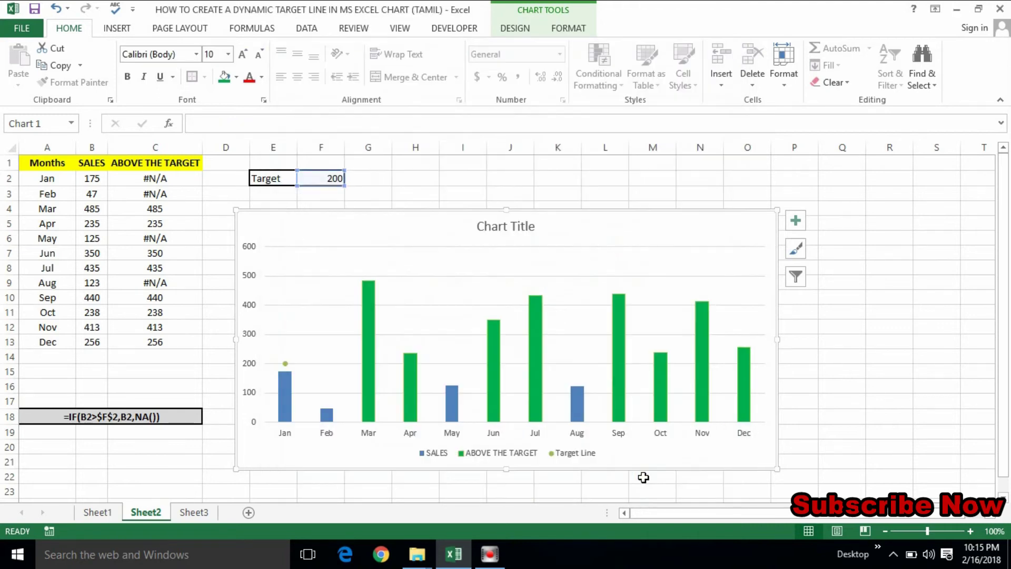
Step: Add error bars to the Target Line point and give its horizontal bar End Style No Cap
{"action": "left_click", "coordinate": [285, 364]}
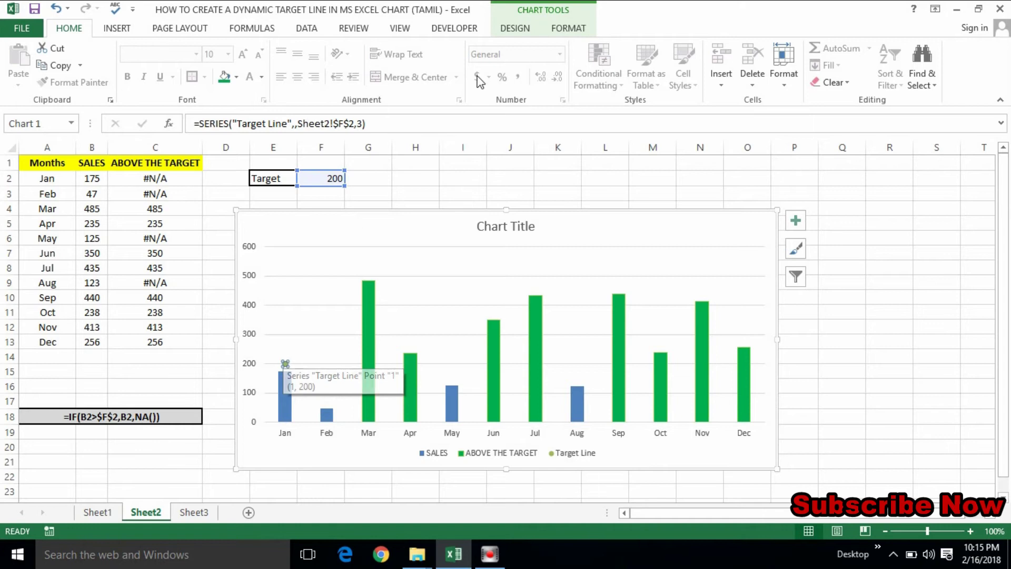
{"action": "left_click", "coordinate": [520, 30]}
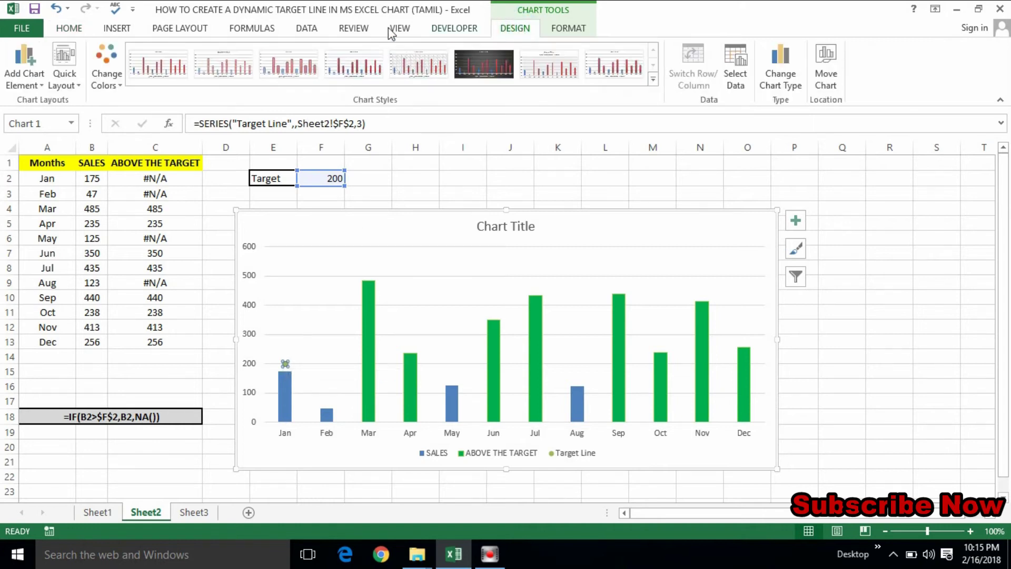
{"action": "left_click", "coordinate": [30, 87]}
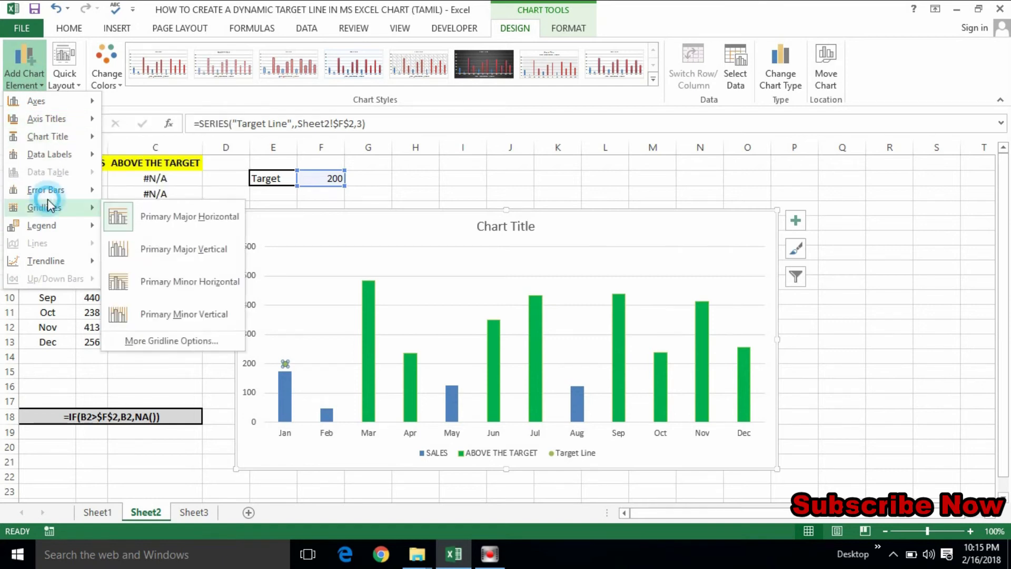
{"action": "left_click", "coordinate": [130, 194]}
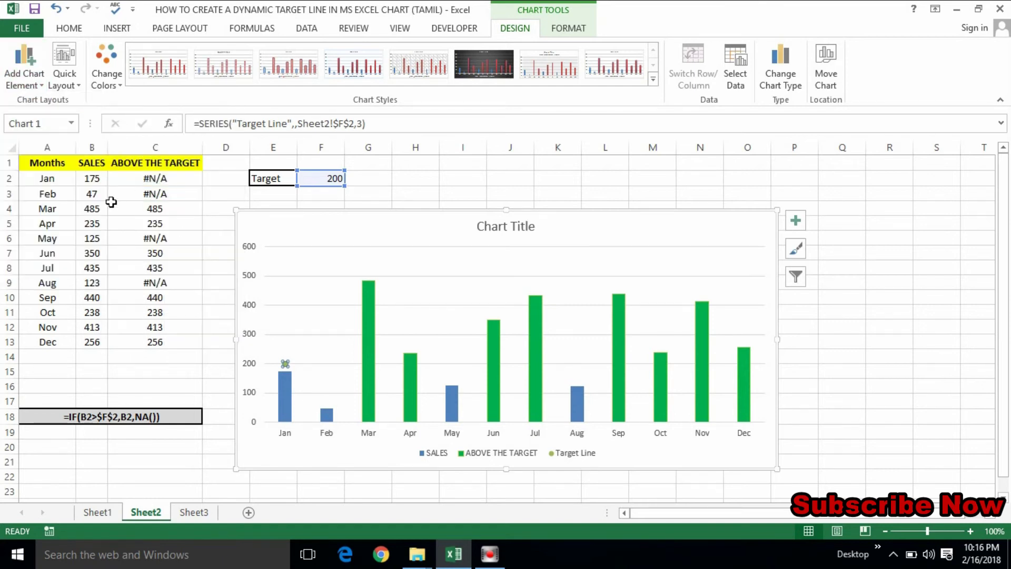
{"action": "left_click", "coordinate": [21, 71]}
{"action": "mouse_move", "coordinate": [45, 189]}
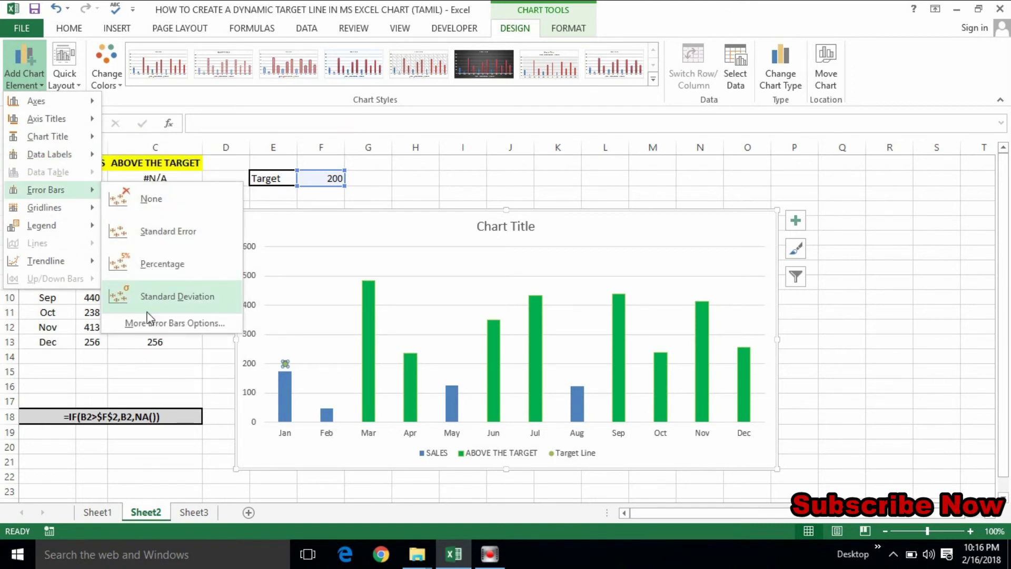
{"action": "left_click", "coordinate": [151, 326]}
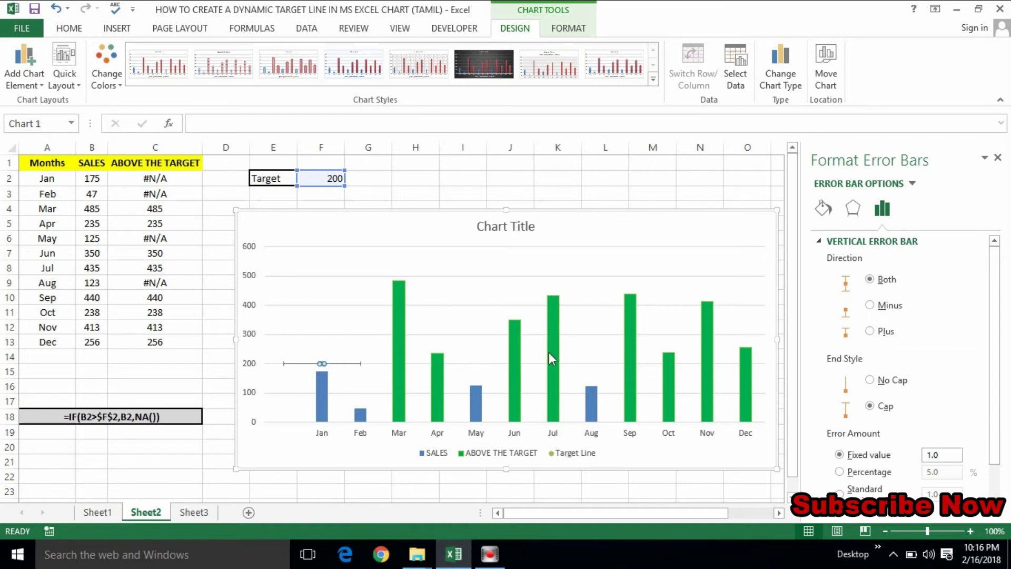
{"action": "left_click", "coordinate": [283, 363]}
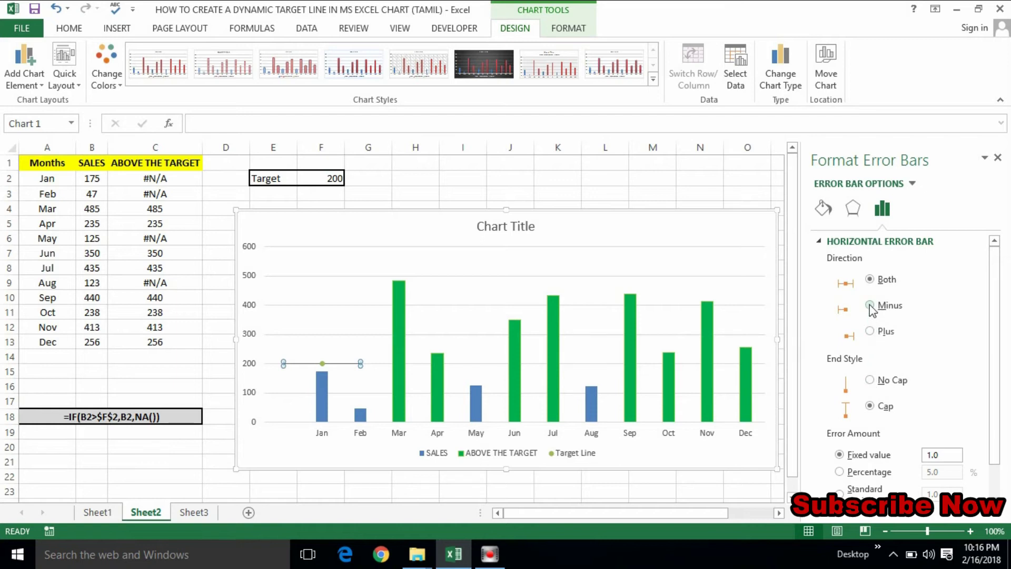
{"action": "left_click", "coordinate": [870, 380]}
{"action": "left_click", "coordinate": [293, 312]}
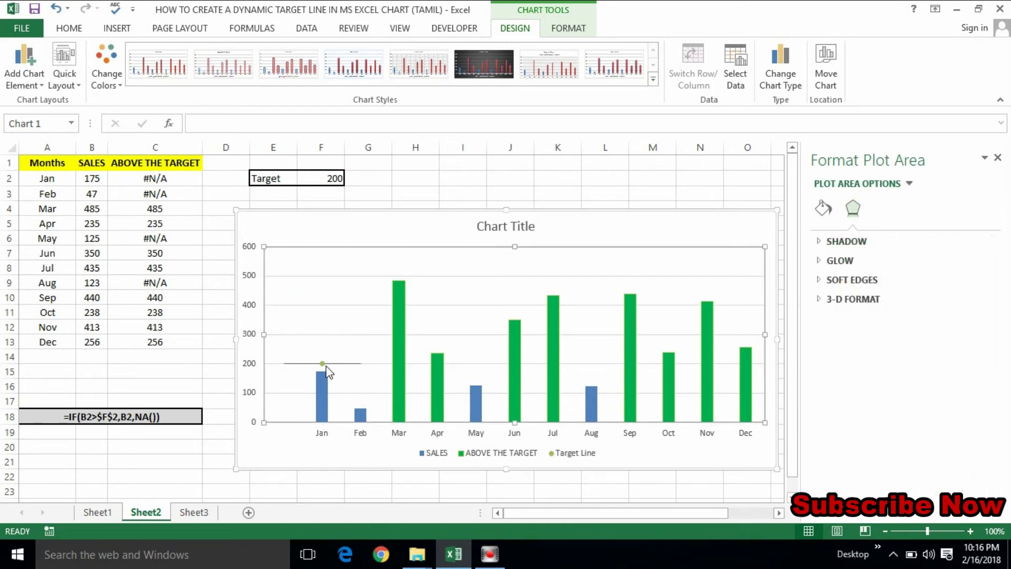
Step: Give the Target Line error bars Custom values (positive 11, negative 0) so they span Jan to Dec
{"action": "left_click", "coordinate": [323, 364]}
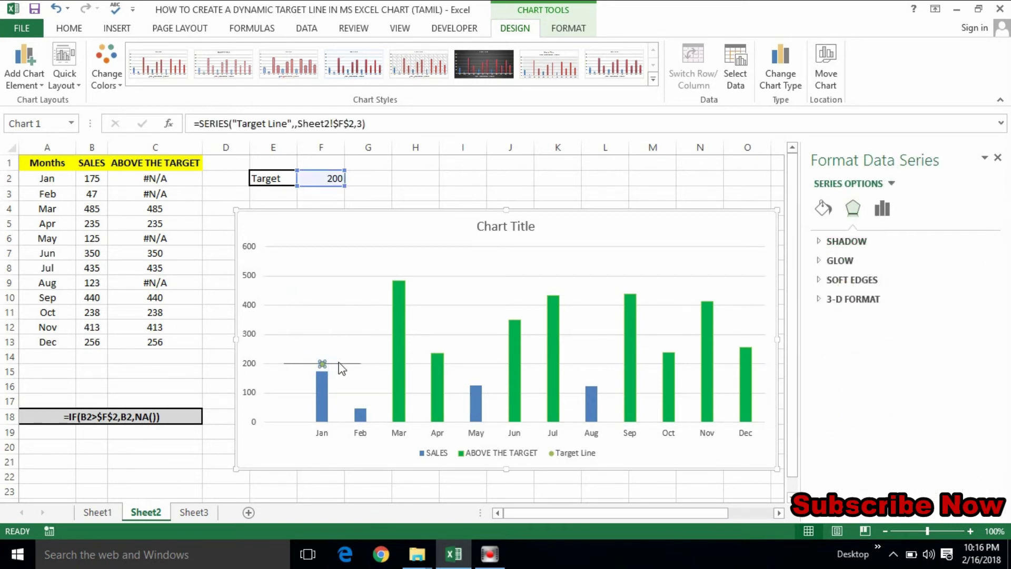
{"action": "left_click", "coordinate": [337, 363]}
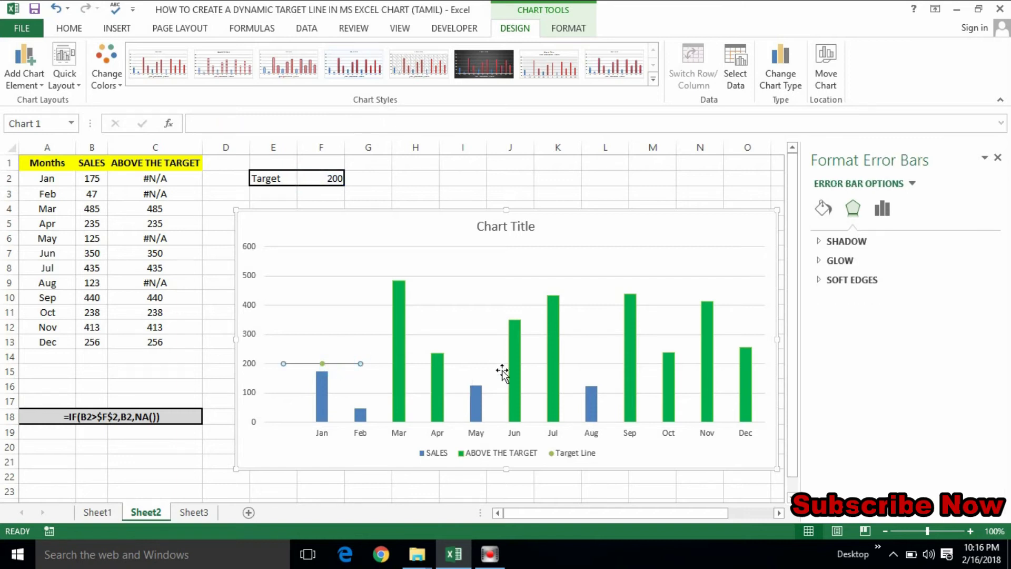
{"action": "left_click", "coordinate": [823, 208]}
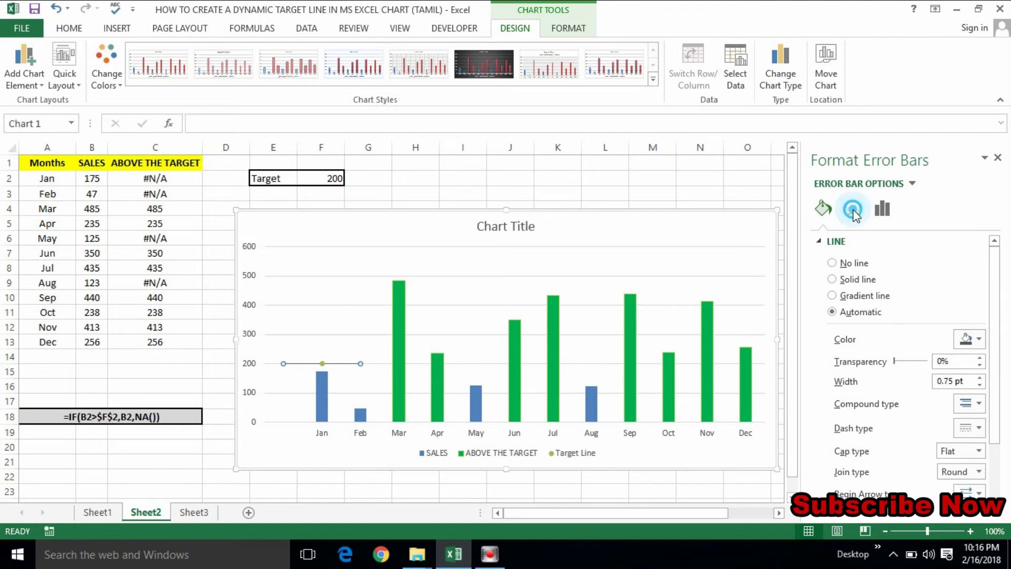
{"action": "left_click", "coordinate": [853, 210]}
{"action": "left_click", "coordinate": [880, 210]}
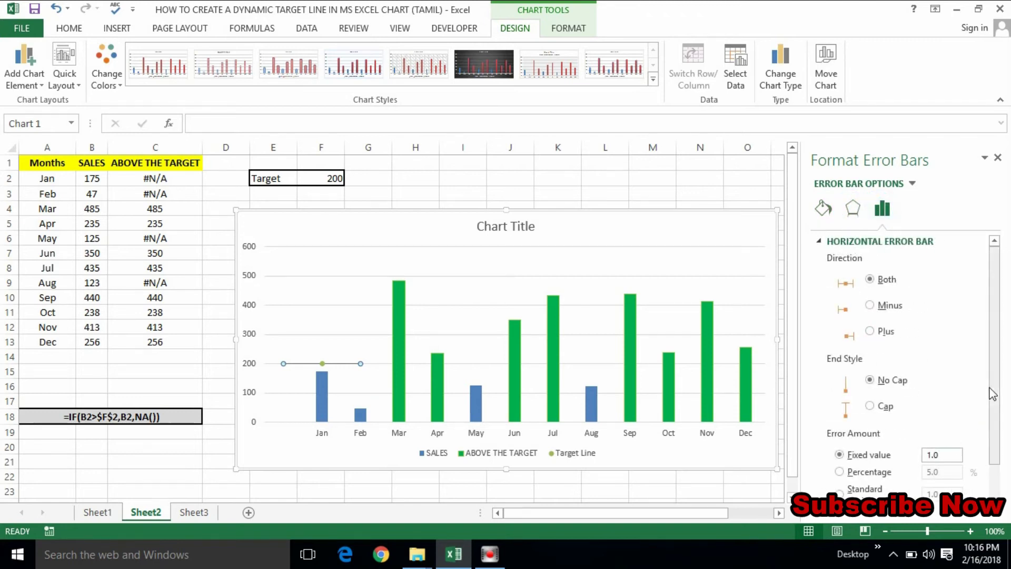
{"action": "left_click_drag", "start_coordinate": [994, 394], "coordinate": [1000, 445]}
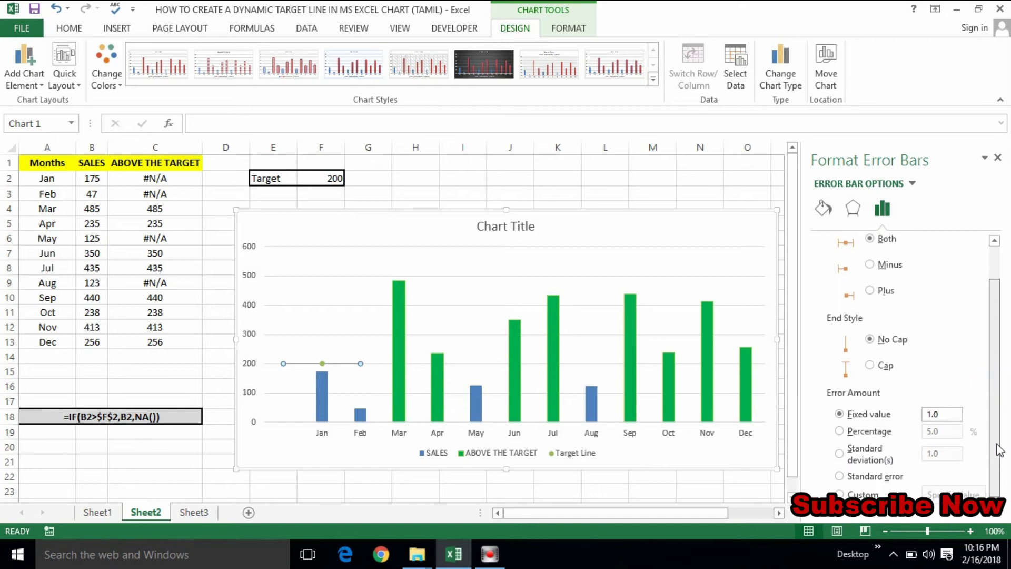
{"action": "left_click", "coordinate": [839, 494]}
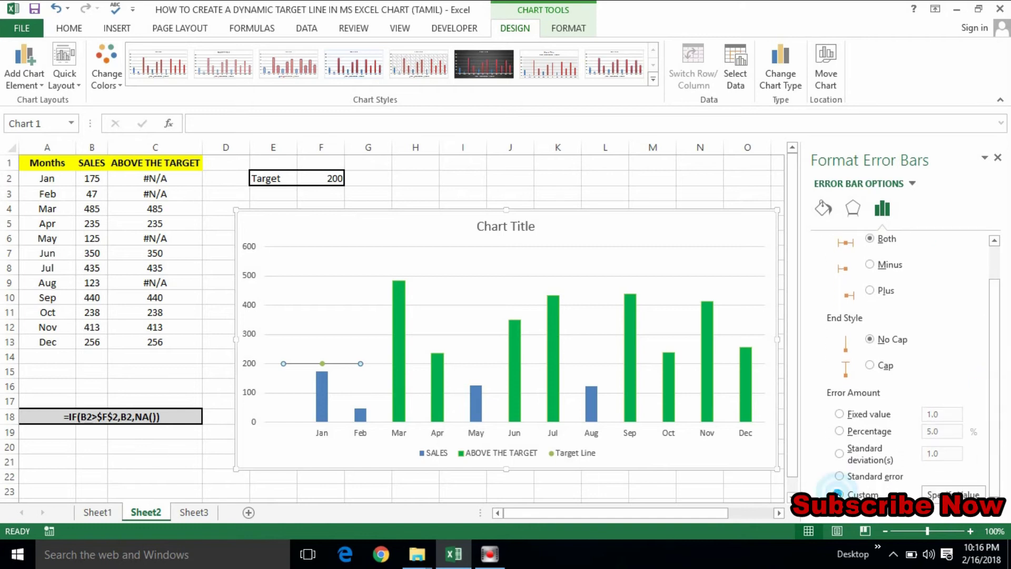
{"action": "left_click", "coordinate": [953, 494]}
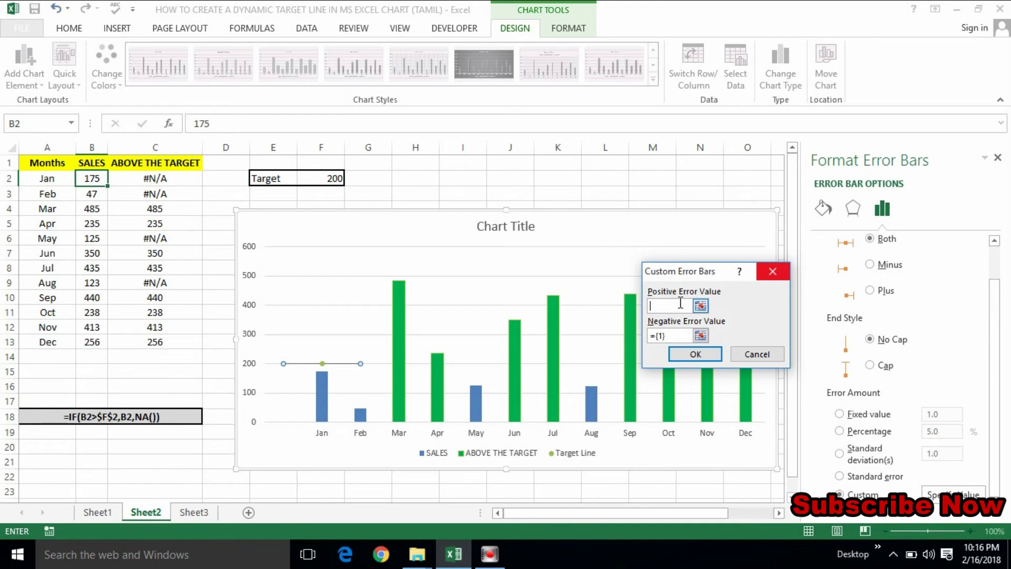
{"action": "type", "text": "1"}
{"action": "left_click", "coordinate": [678, 334]}
{"action": "left_click", "coordinate": [694, 354]}
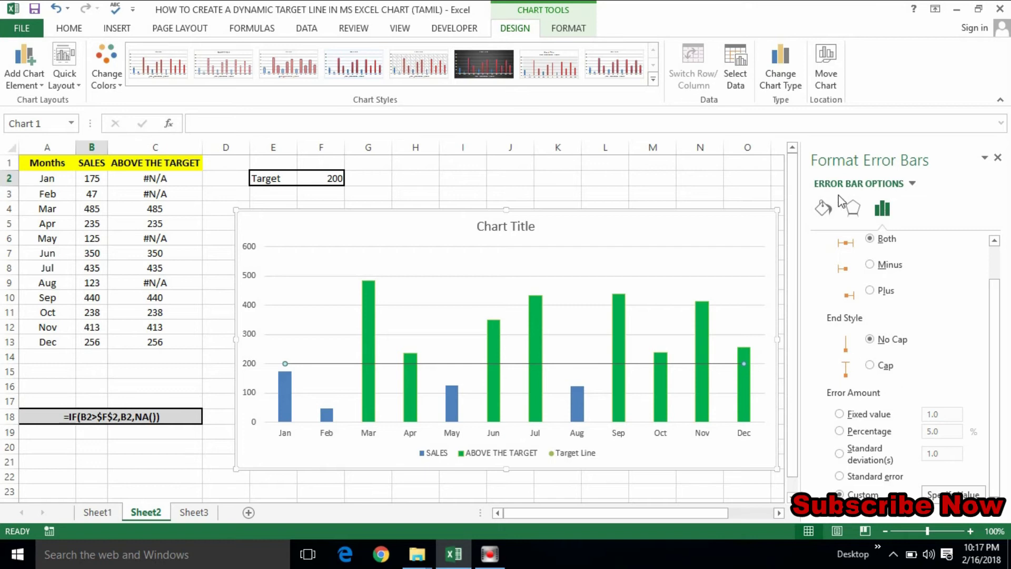
Step: Make the target error bar a solid line 2.5 pt wide
{"action": "left_click", "coordinate": [851, 208]}
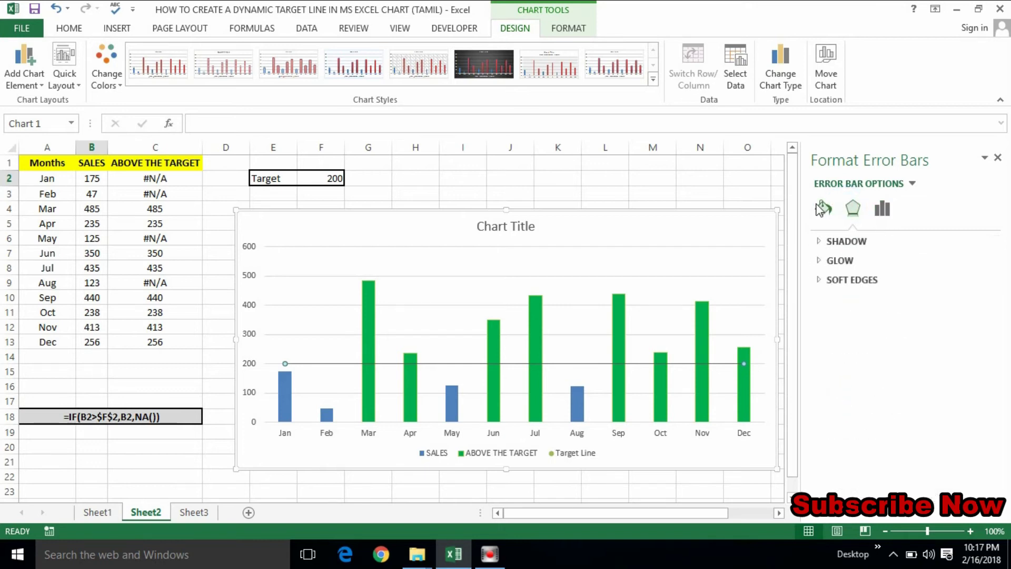
{"action": "left_click", "coordinate": [822, 208]}
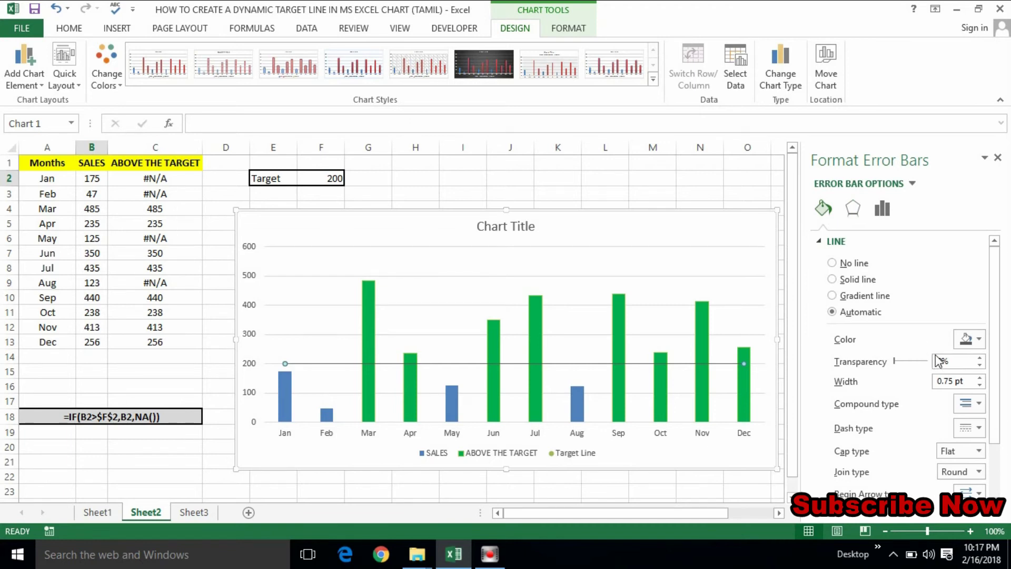
{"action": "left_click", "coordinate": [979, 377]}
{"action": "left_click", "coordinate": [979, 378]}
{"action": "left_click", "coordinate": [979, 377]}
{"action": "left_click", "coordinate": [979, 377]}
{"action": "left_click", "coordinate": [979, 377]}
{"action": "left_click", "coordinate": [979, 378]}
{"action": "left_click", "coordinate": [978, 377]}
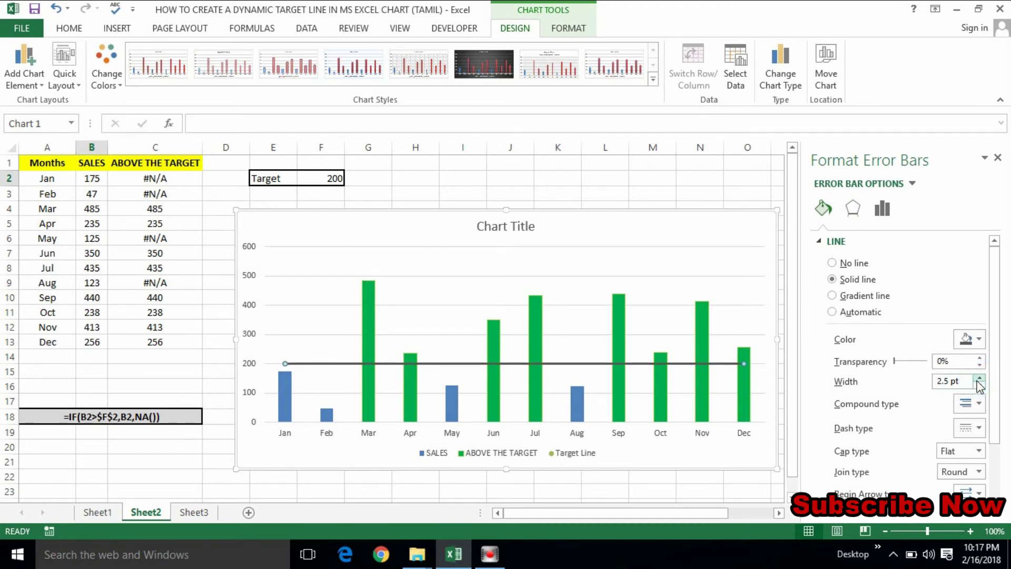
Step: Give the target line a dashed style and red colour, then close the formatting pane
{"action": "left_click", "coordinate": [978, 429]}
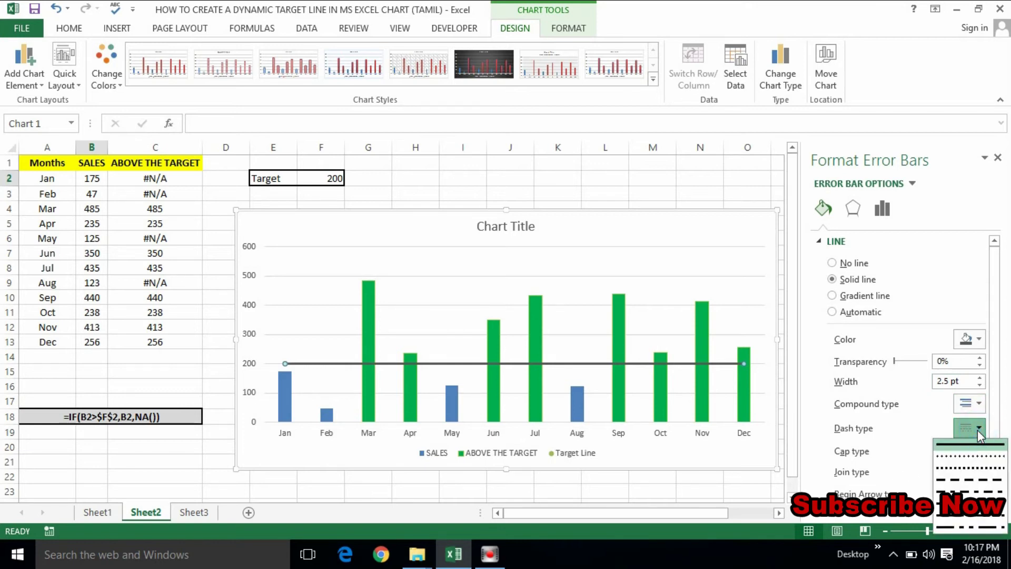
{"action": "left_click", "coordinate": [950, 479]}
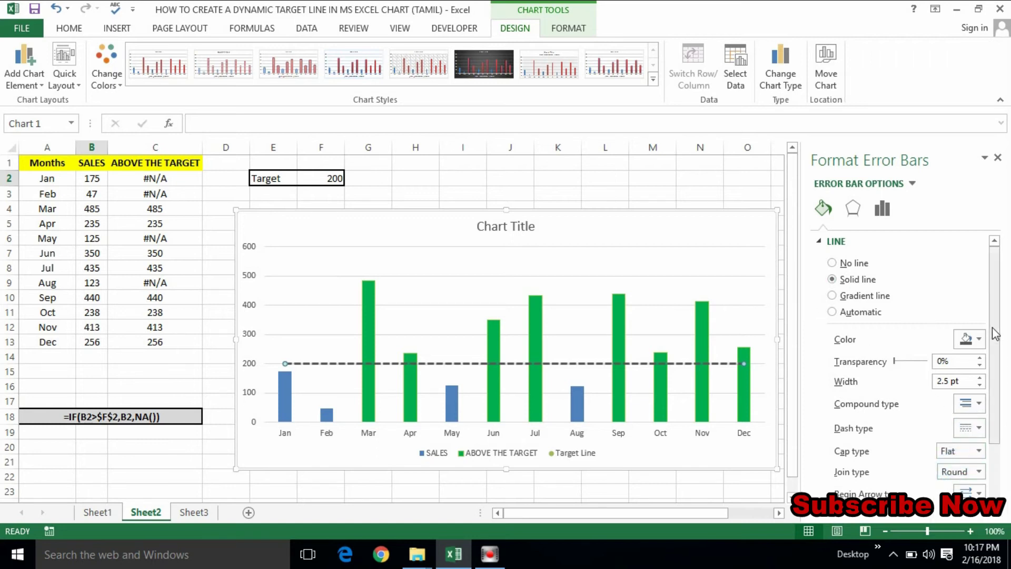
{"action": "left_click", "coordinate": [978, 339]}
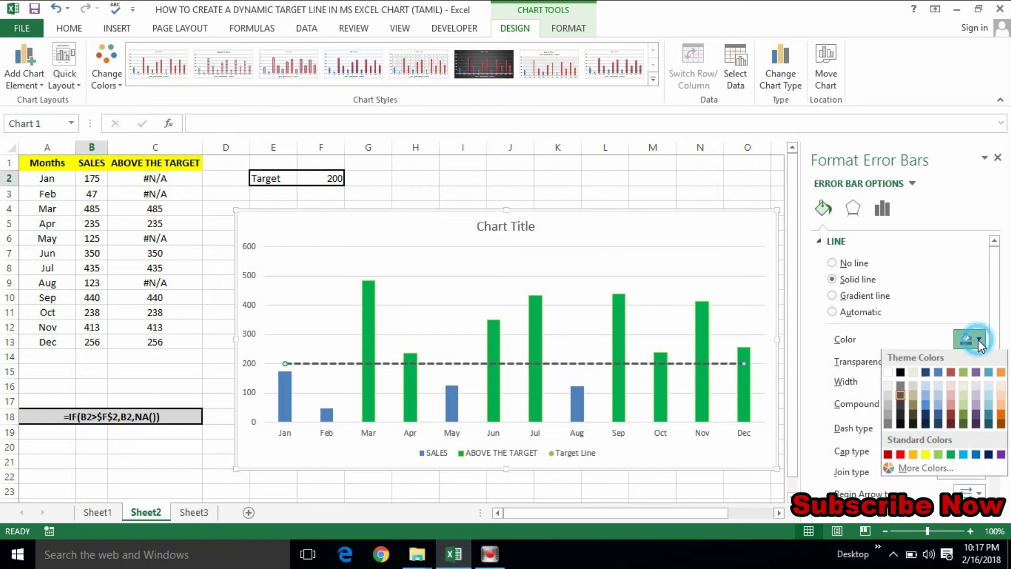
{"action": "left_click", "coordinate": [899, 455]}
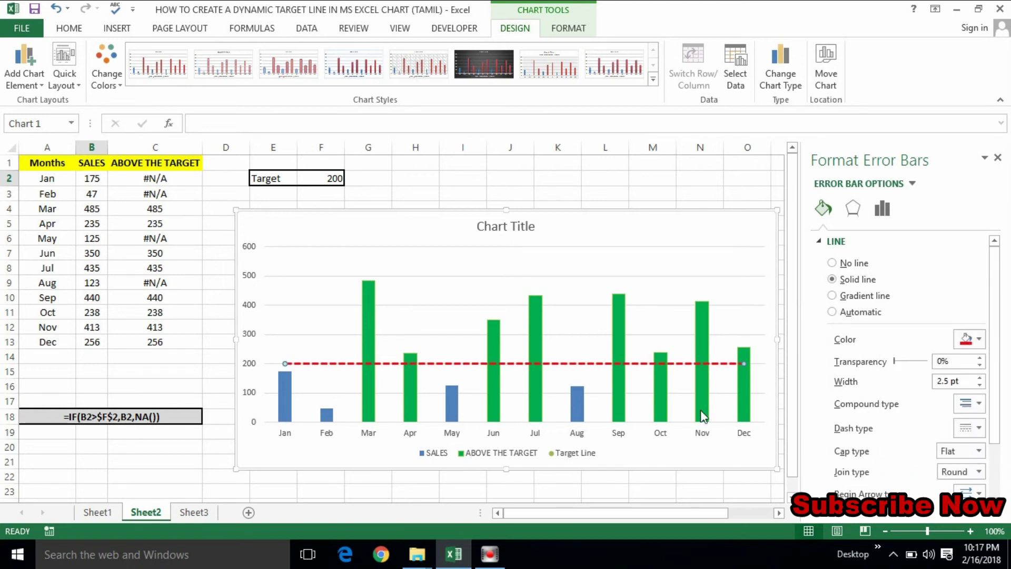
{"action": "left_click", "coordinate": [997, 158]}
{"action": "left_click", "coordinate": [596, 371]}
{"action": "left_click", "coordinate": [595, 365]}
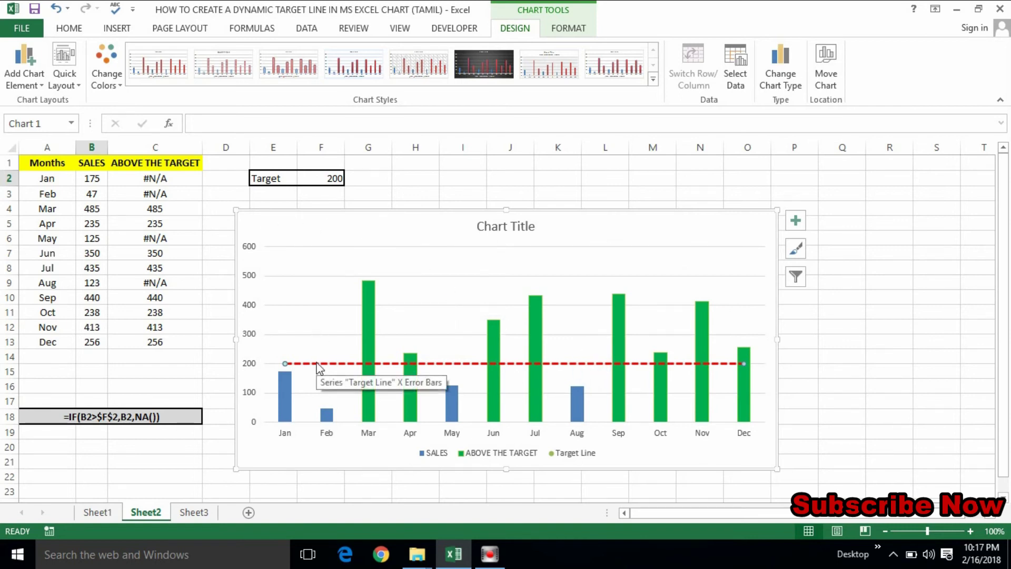
Step: Insert a Form Controls Scroll Bar from the Developer tab and draw it vertically beside the chart
{"action": "left_click", "coordinate": [394, 174]}
{"action": "left_click", "coordinate": [450, 29]}
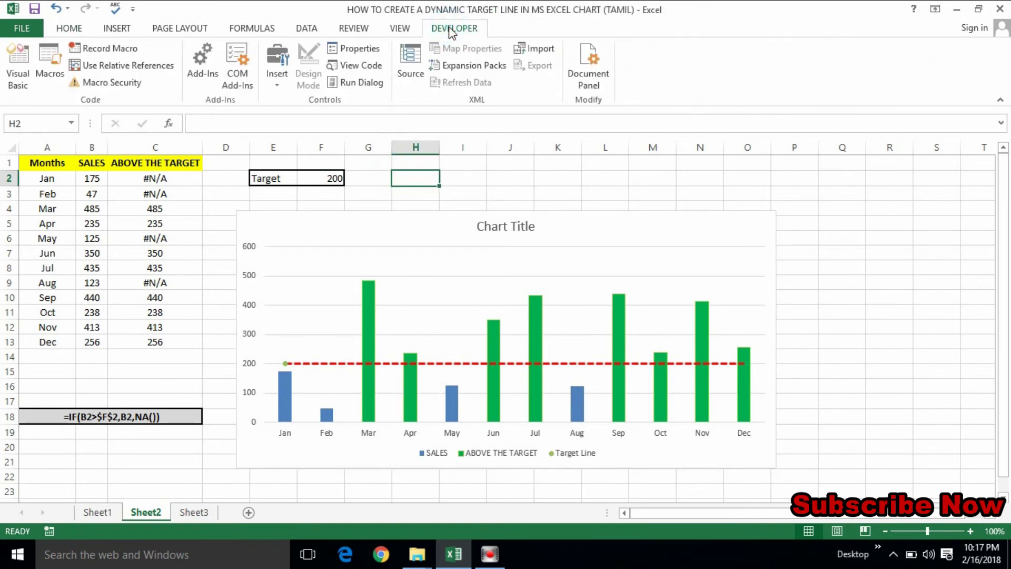
{"action": "left_click", "coordinate": [277, 86]}
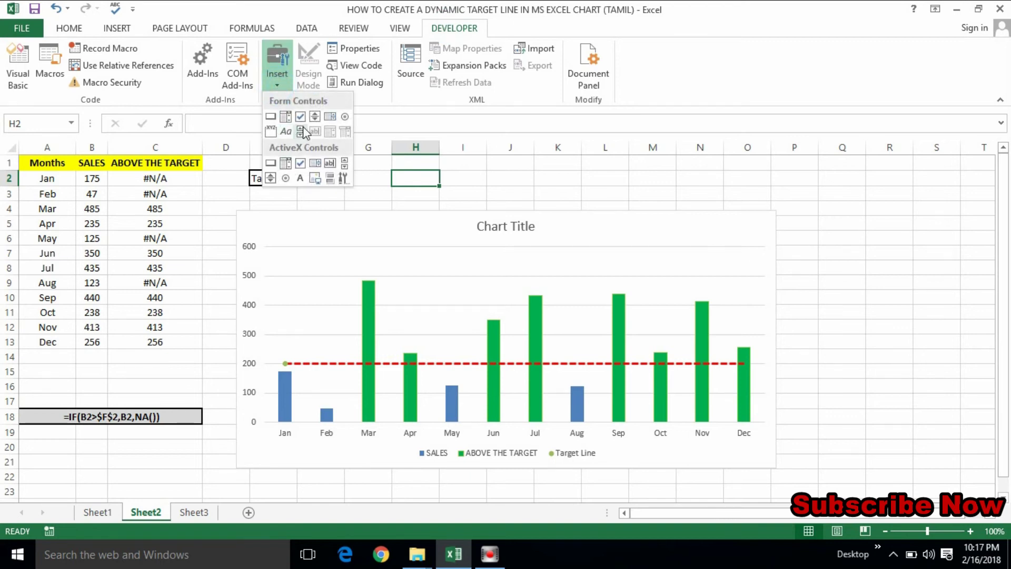
{"action": "left_click", "coordinate": [301, 131]}
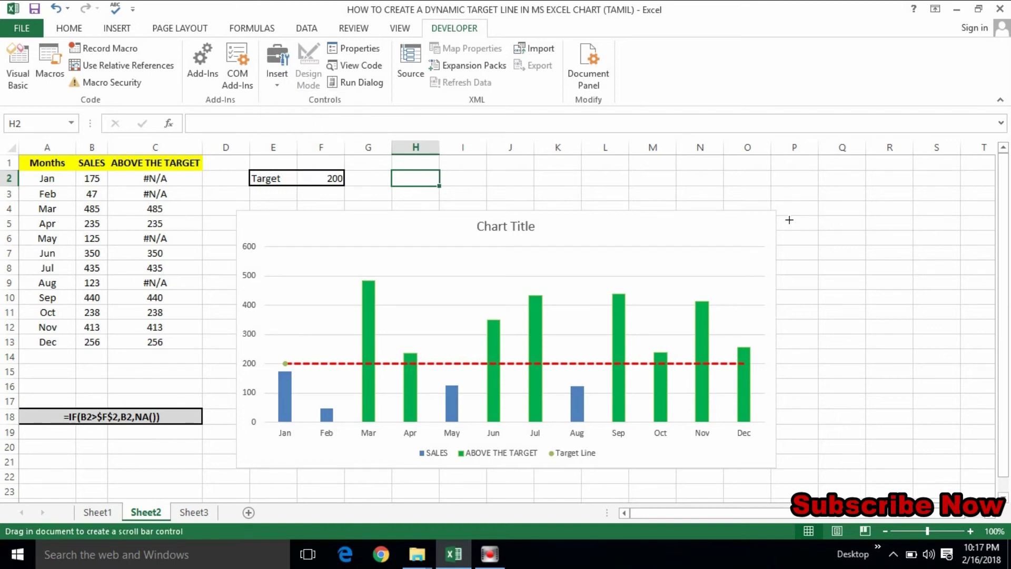
{"action": "mouse_move", "coordinate": [790, 220]}
{"action": "left_mouse_down"}
{"action": "mouse_move", "coordinate": [824, 336]}
{"action": "mouse_move", "coordinate": [809, 426]}
{"action": "left_mouse_up"}
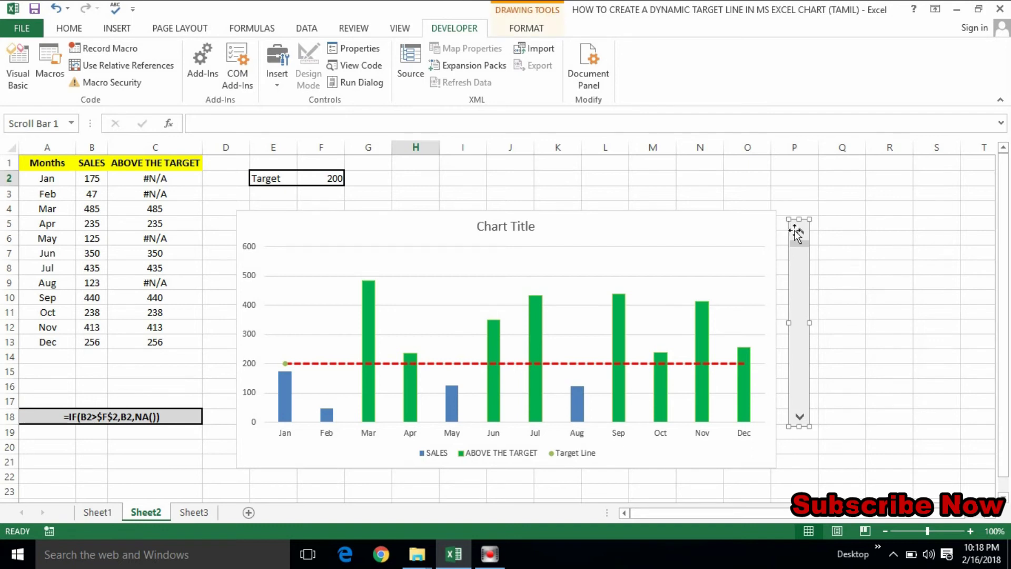
{"action": "left_click_drag", "start_coordinate": [800, 252], "coordinate": [798, 241]}
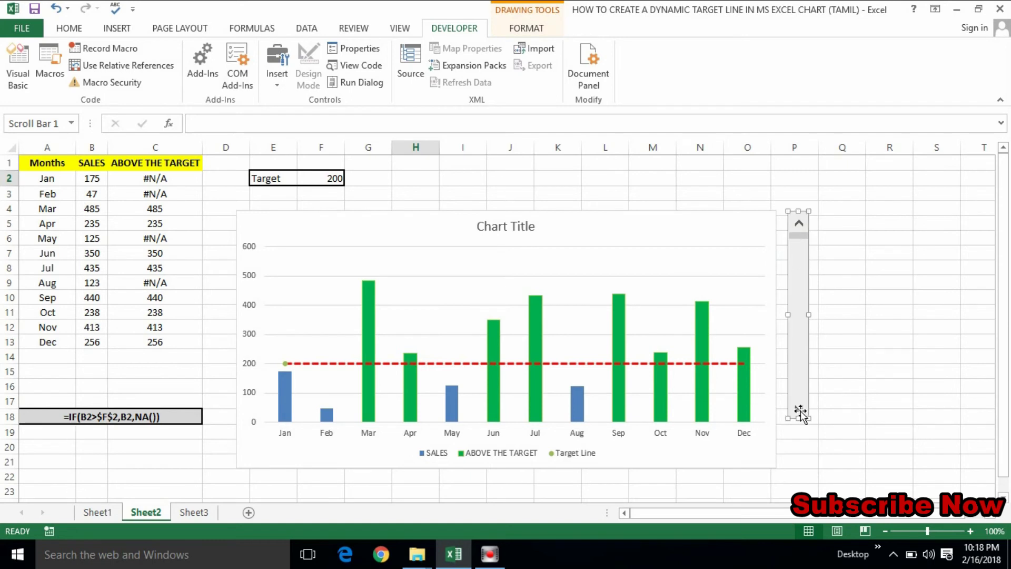
{"action": "left_click", "coordinate": [797, 409]}
{"action": "left_click", "coordinate": [800, 343]}
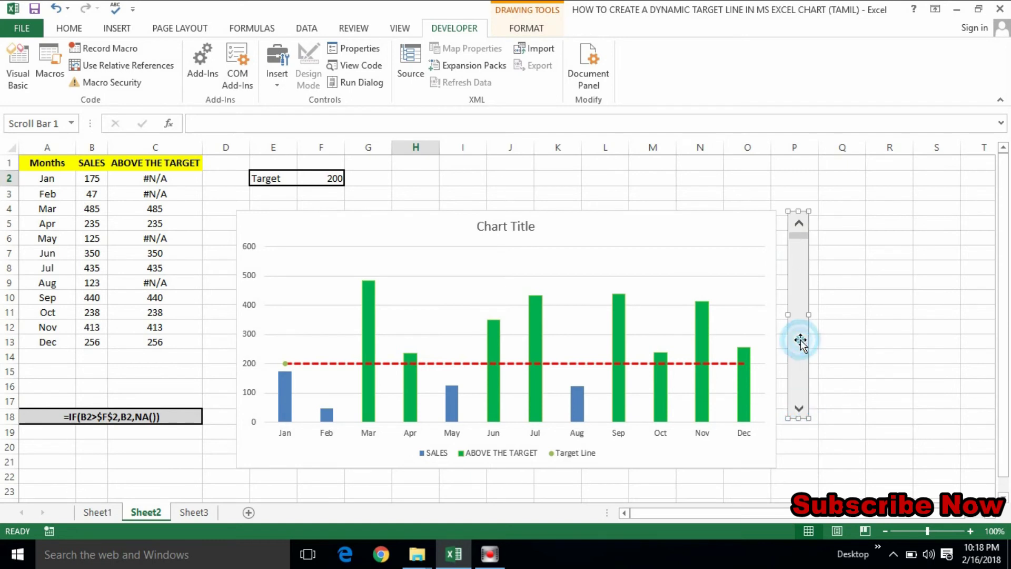
Step: Set the scroll bar's Format Control to Maximum 500, Incremental change 10, Page change 50, cell link $G$2
{"action": "right_click", "coordinate": [798, 282]}
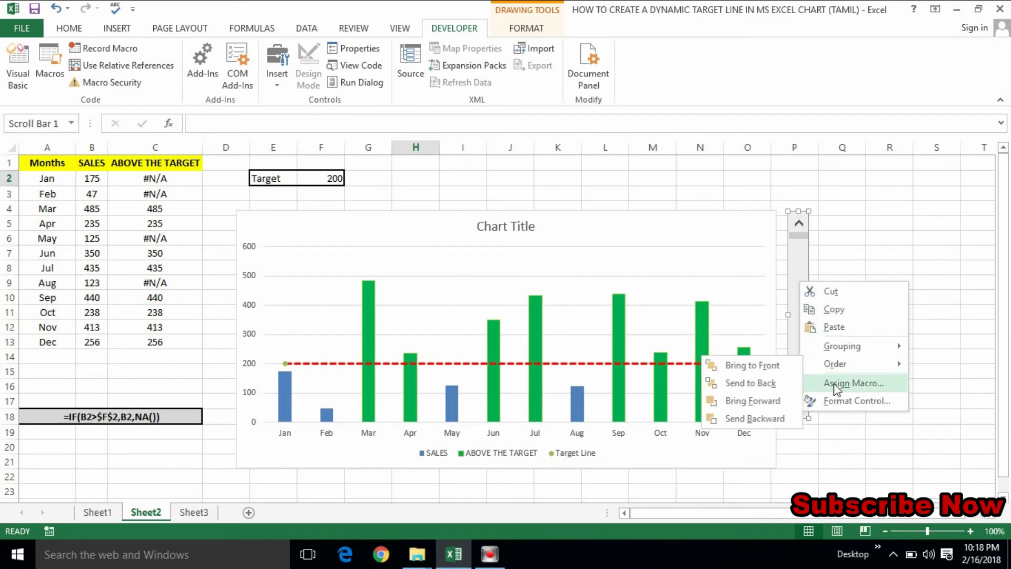
{"action": "left_click", "coordinate": [835, 400]}
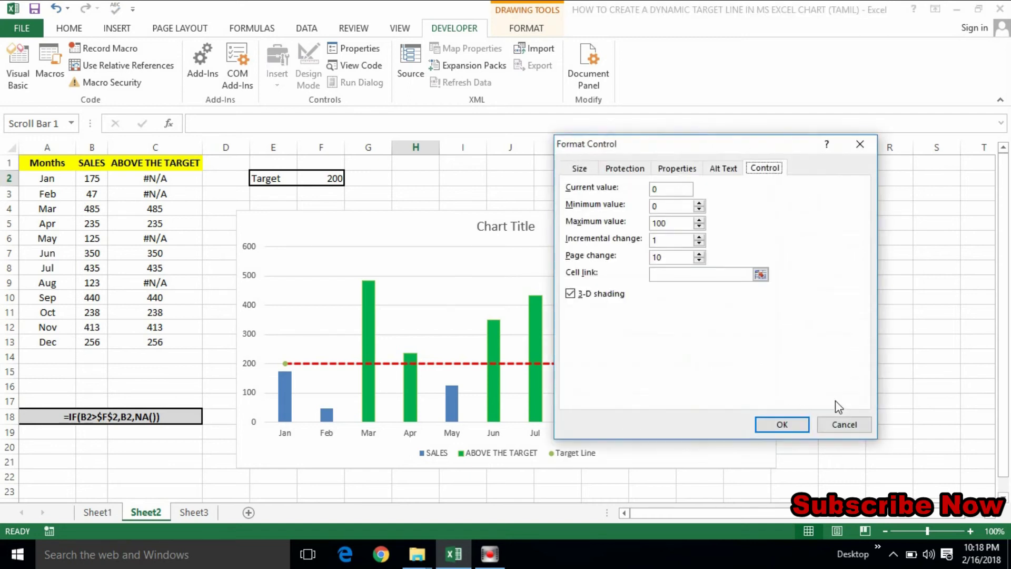
{"action": "double_click", "coordinate": [670, 223]}
{"action": "left_click", "coordinate": [671, 223]}
{"action": "double_click", "coordinate": [668, 241]}
{"action": "left_click", "coordinate": [668, 241]}
{"action": "double_click", "coordinate": [669, 257]}
{"action": "left_click", "coordinate": [761, 274]}
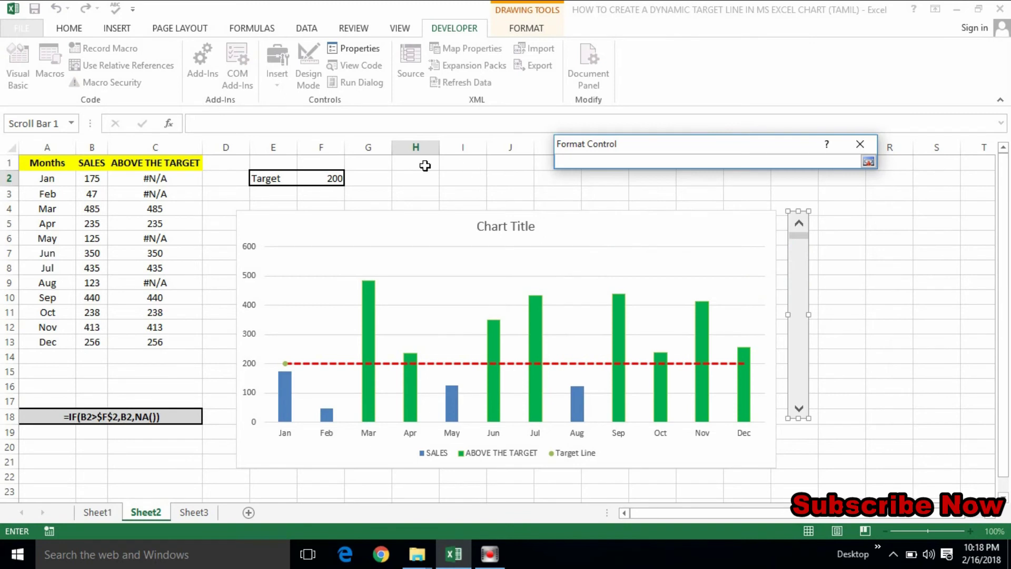
{"action": "left_click", "coordinate": [368, 179]}
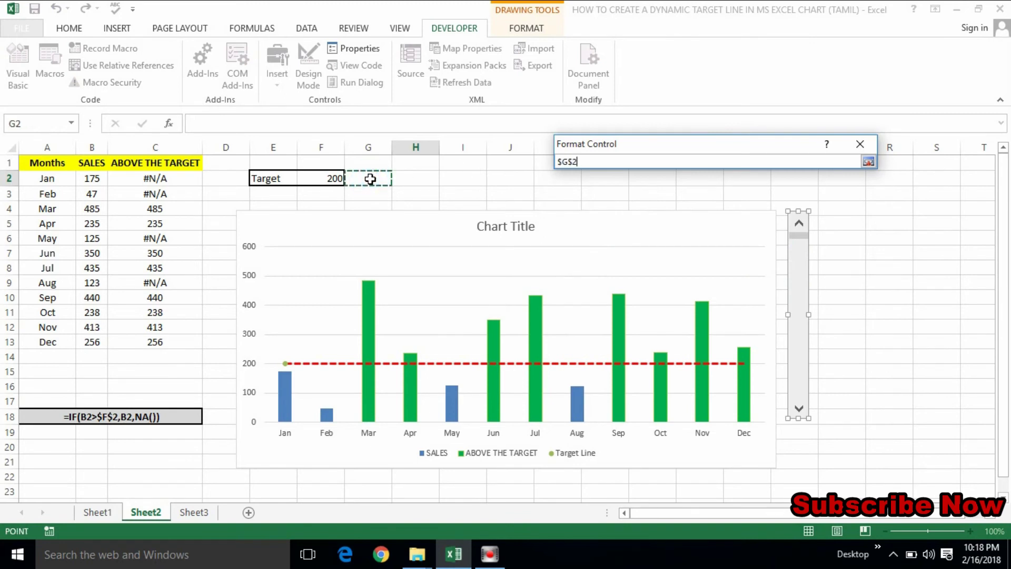
{"action": "left_click", "coordinate": [869, 161]}
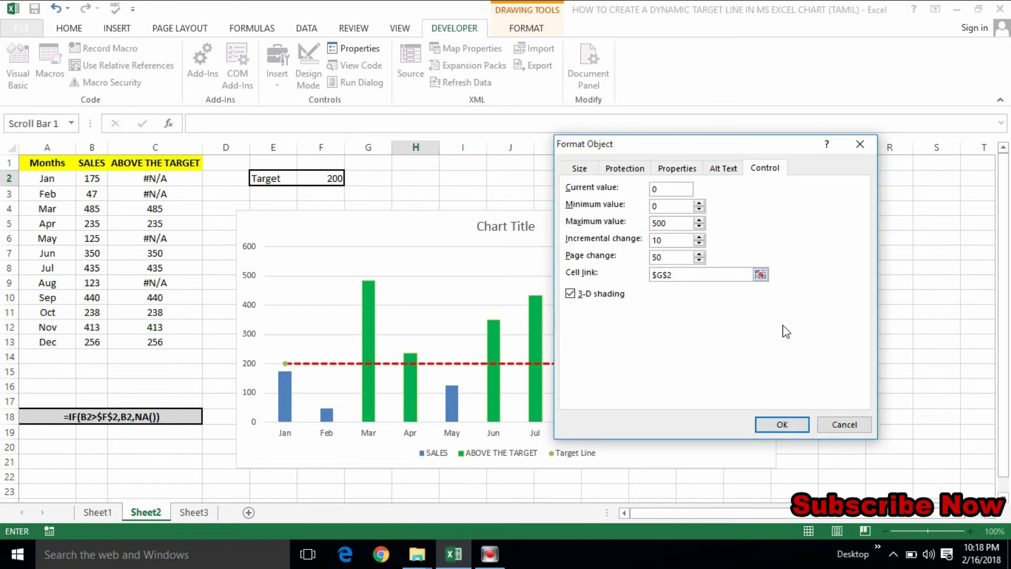
{"action": "left_click", "coordinate": [777, 423]}
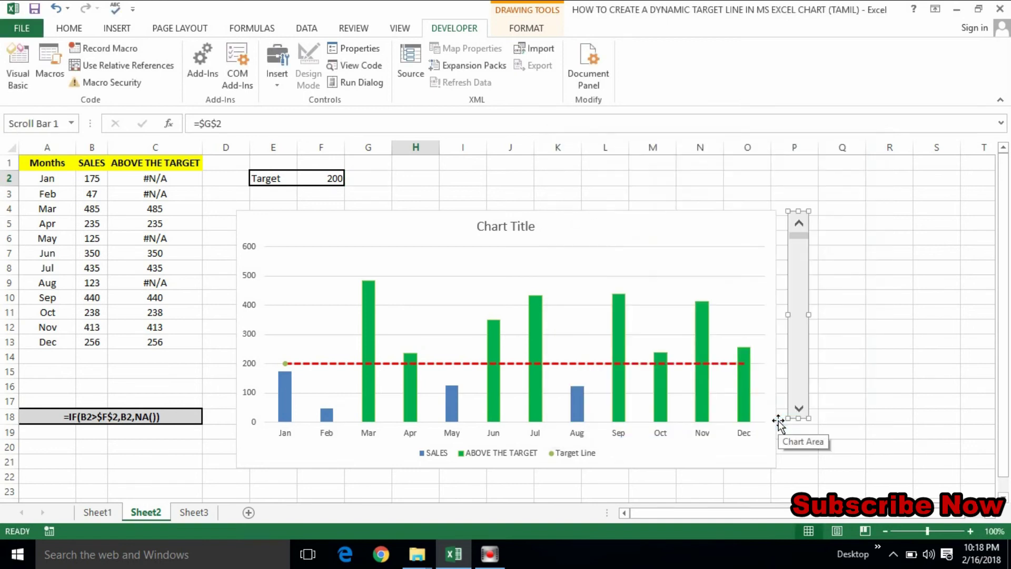
Step: Step the scroll bar repeatedly so G2 climbs in increments of 10
{"action": "left_click", "coordinate": [798, 409]}
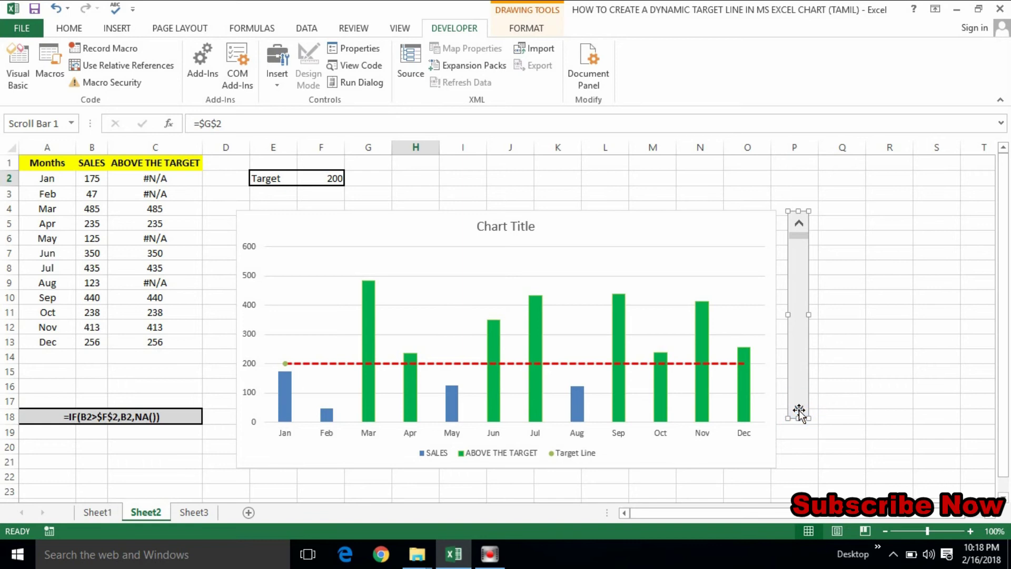
{"action": "left_click", "coordinate": [378, 175]}
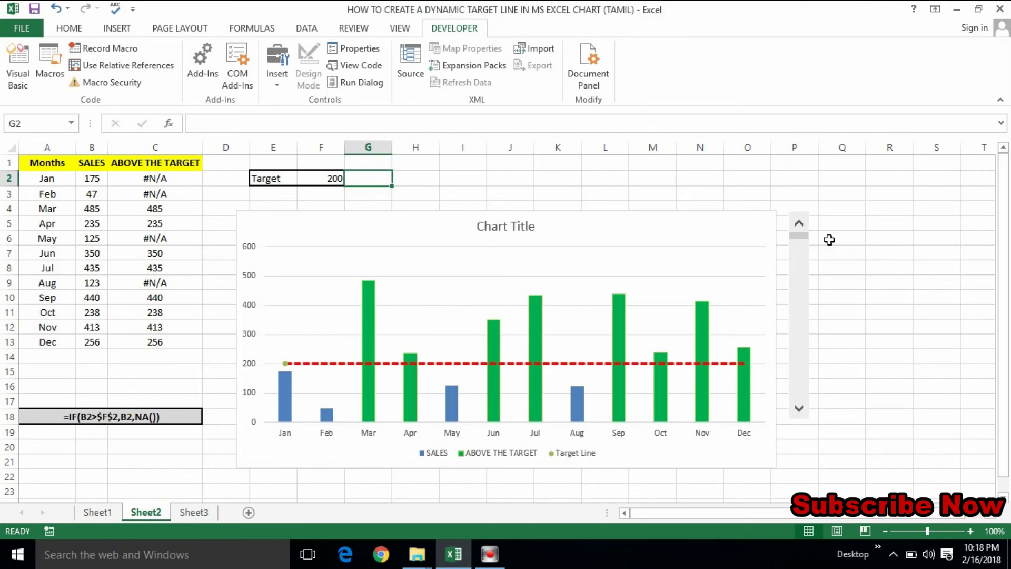
{"action": "left_click", "coordinate": [798, 225]}
{"action": "left_click", "coordinate": [798, 409]}
{"action": "left_click", "coordinate": [799, 408]}
{"action": "left_click", "coordinate": [799, 409]}
{"action": "left_click", "coordinate": [798, 409]}
{"action": "left_click", "coordinate": [799, 408]}
{"action": "left_click", "coordinate": [798, 409]}
{"action": "left_click", "coordinate": [799, 408]}
{"action": "left_click", "coordinate": [799, 408]}
{"action": "left_click", "coordinate": [798, 409]}
{"action": "left_click", "coordinate": [799, 408]}
{"action": "left_click", "coordinate": [798, 408]}
{"action": "left_click", "coordinate": [799, 409]}
{"action": "left_click", "coordinate": [799, 408]}
{"action": "left_click", "coordinate": [798, 409]}
{"action": "left_click", "coordinate": [798, 408]}
{"action": "left_click", "coordinate": [798, 409]}
{"action": "left_click", "coordinate": [798, 409]}
{"action": "left_click", "coordinate": [798, 409]}
{"action": "left_click", "coordinate": [798, 408]}
{"action": "left_click", "coordinate": [798, 409]}
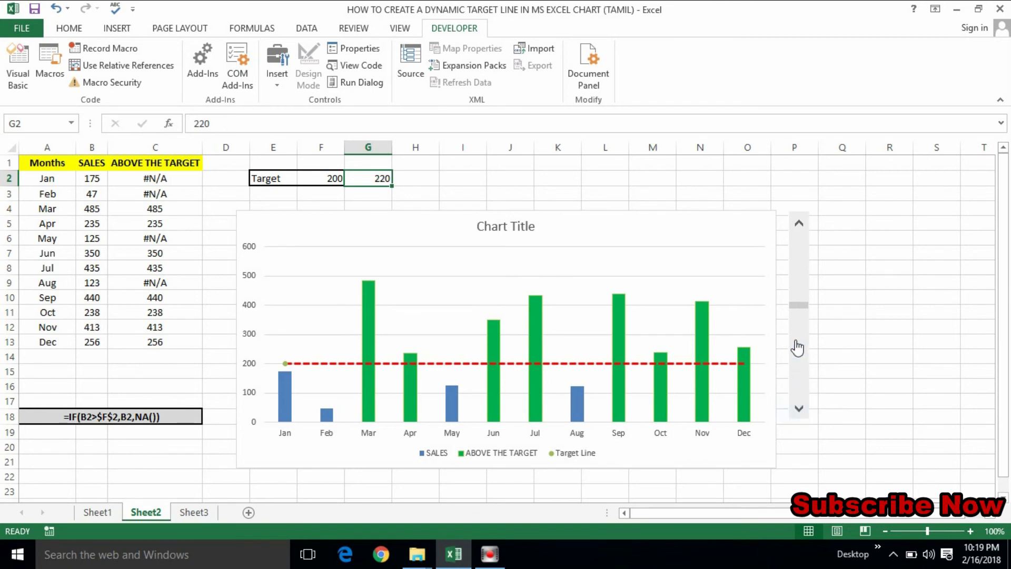
Step: Page the scroll bar so G2 jumps by 50, then step it back down by 10
{"action": "left_click", "coordinate": [801, 349]}
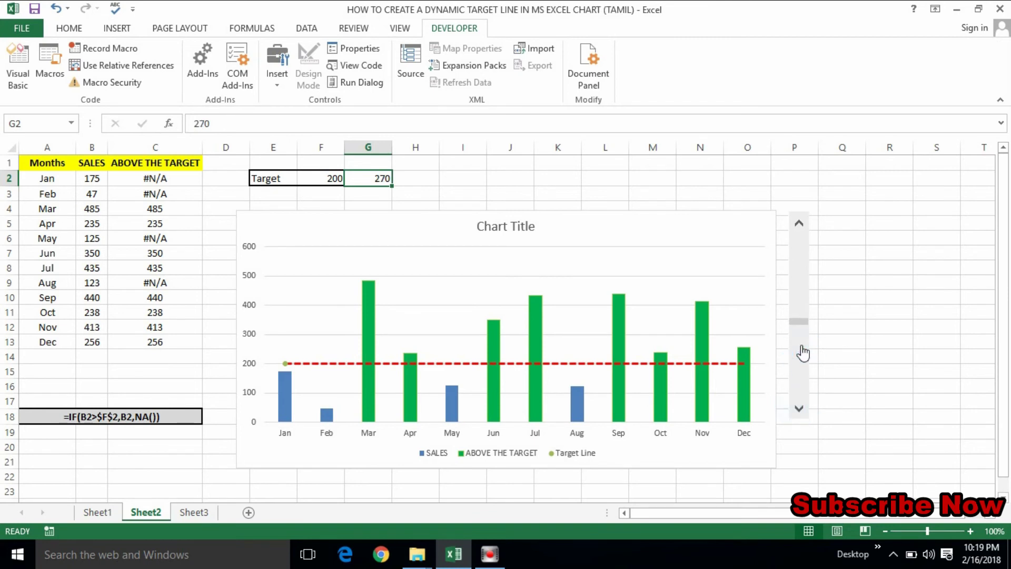
{"action": "left_click", "coordinate": [797, 259]}
{"action": "left_click", "coordinate": [798, 346]}
{"action": "left_click", "coordinate": [799, 366]}
{"action": "left_click", "coordinate": [799, 224]}
{"action": "left_click", "coordinate": [799, 224]}
{"action": "left_click", "coordinate": [799, 223]}
{"action": "left_click", "coordinate": [799, 223]}
Step: Drag the scroll thumb and step G2 up to 60, then select cell F2
{"action": "mouse_move", "coordinate": [800, 315]}
{"action": "left_mouse_down"}
{"action": "mouse_move", "coordinate": [805, 416]}
{"action": "mouse_move", "coordinate": [792, 233]}
{"action": "left_mouse_up"}
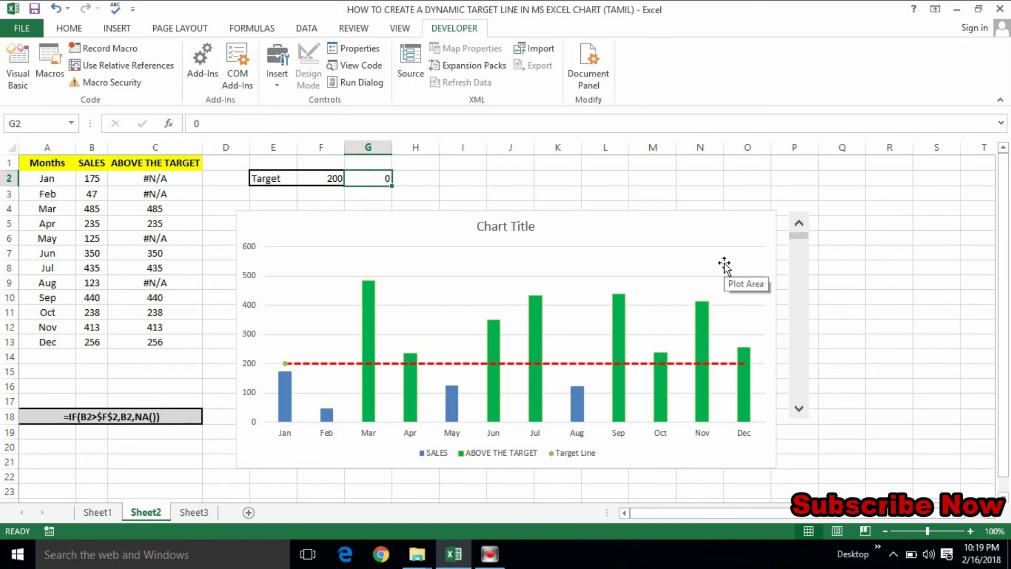
{"action": "left_click", "coordinate": [797, 411]}
{"action": "left_click", "coordinate": [798, 410]}
{"action": "left_click", "coordinate": [797, 410]}
{"action": "left_click", "coordinate": [798, 411]}
{"action": "left_click", "coordinate": [798, 411]}
{"action": "left_click", "coordinate": [798, 410]}
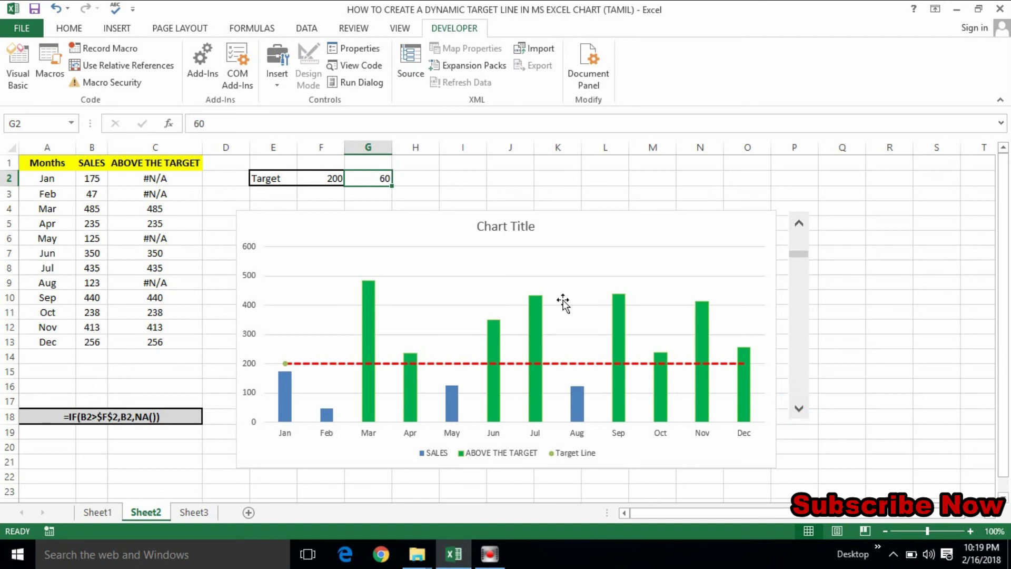
{"action": "left_click", "coordinate": [326, 176]}
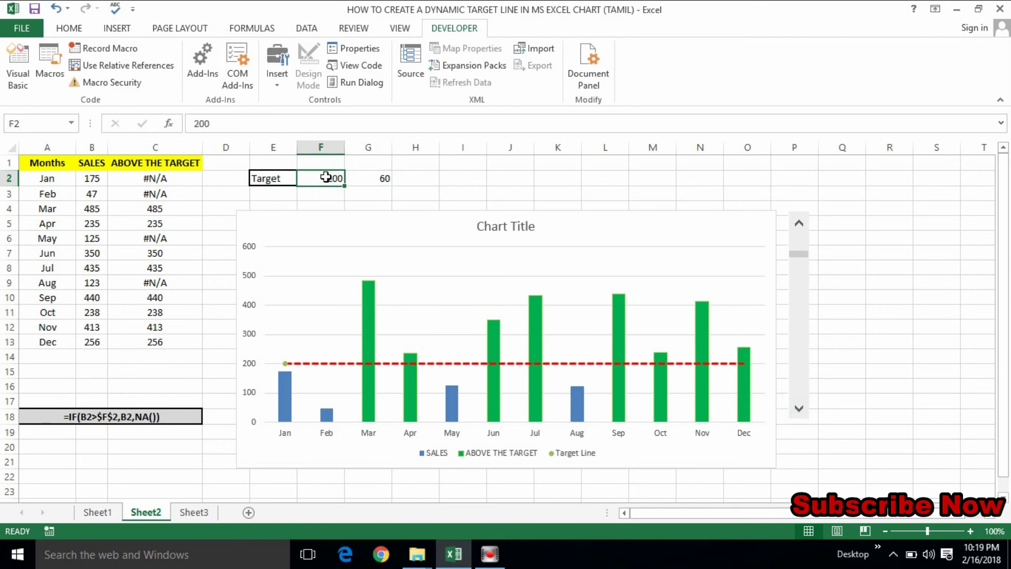
Step: Enter a formula in F2 that references G2 so the target follows the scroll bar
{"action": "type", "text": "=5"}
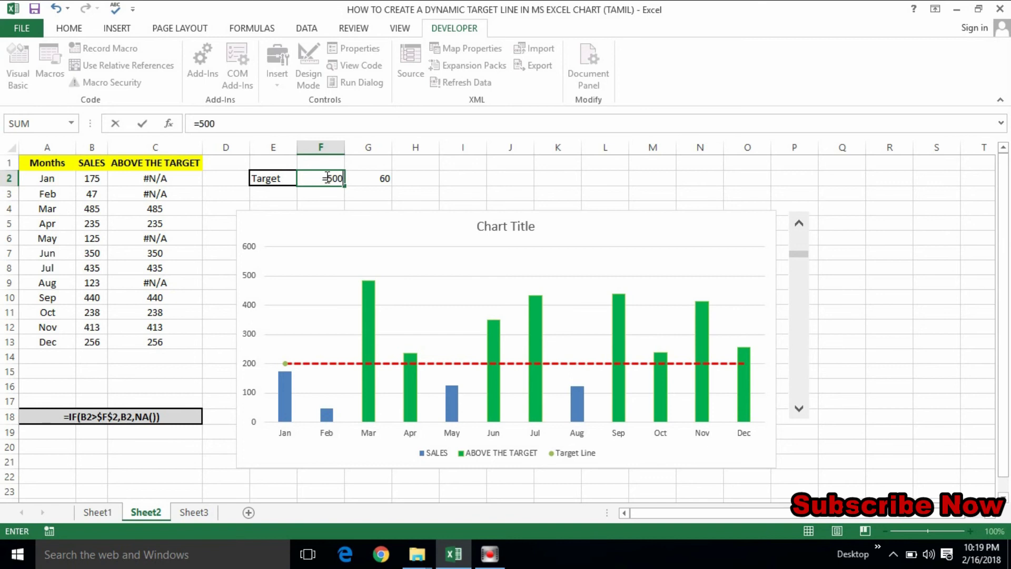
{"action": "left_click", "coordinate": [375, 179]}
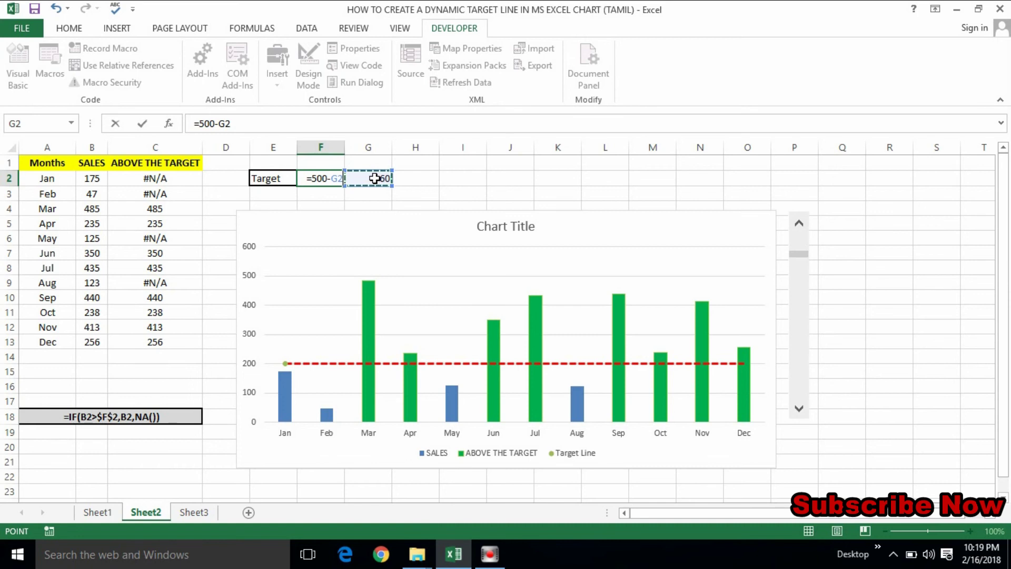
{"action": "key", "text": "Return"}
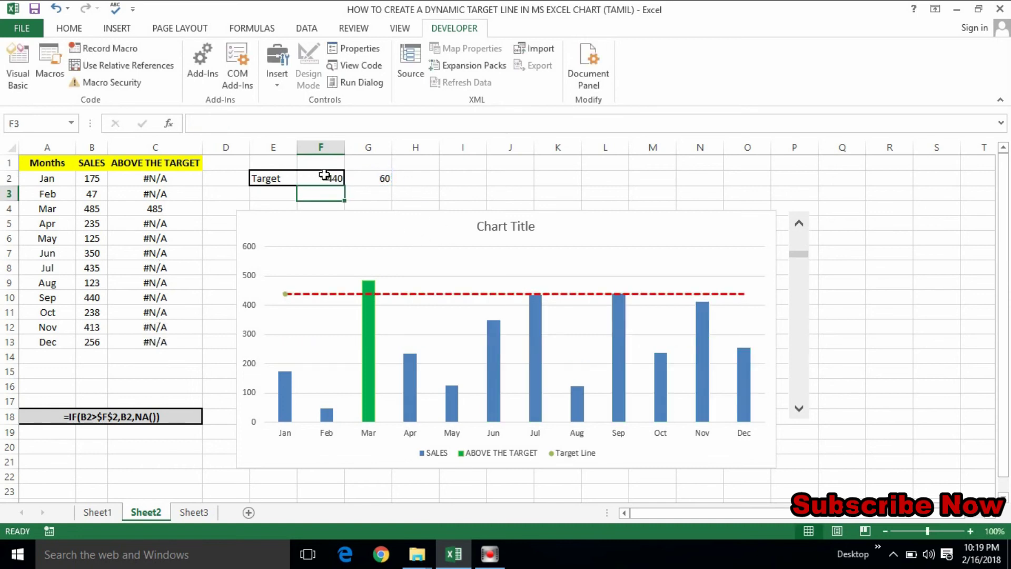
Step: Lower G2 to 10 with the scroll bar so the target rises to 490, then select the chart
{"action": "left_click", "coordinate": [363, 179]}
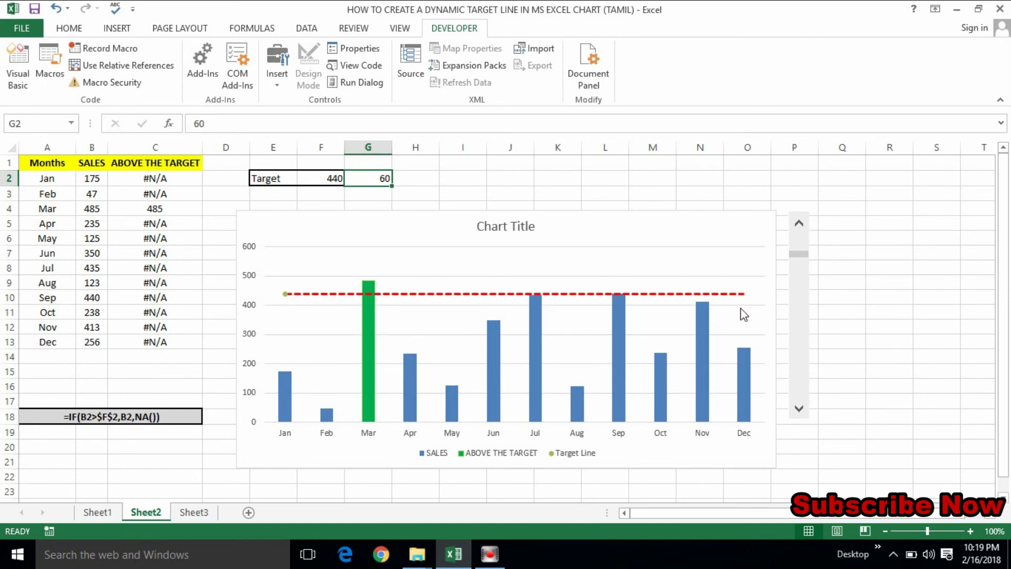
{"action": "left_click", "coordinate": [798, 224]}
{"action": "left_click", "coordinate": [798, 224]}
{"action": "left_click", "coordinate": [798, 224]}
{"action": "left_click", "coordinate": [799, 224]}
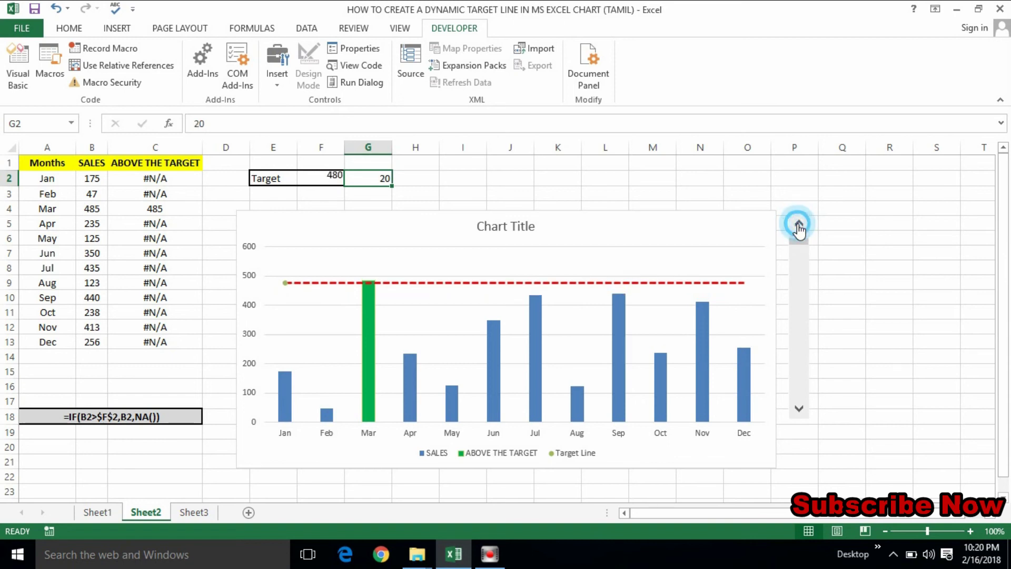
{"action": "left_click", "coordinate": [799, 224]}
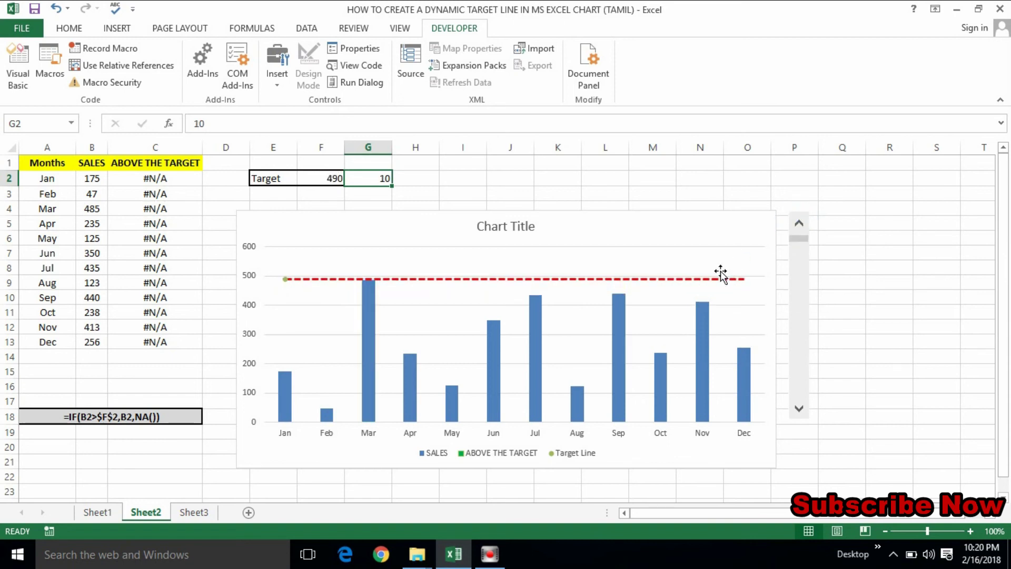
{"action": "left_click", "coordinate": [679, 247]}
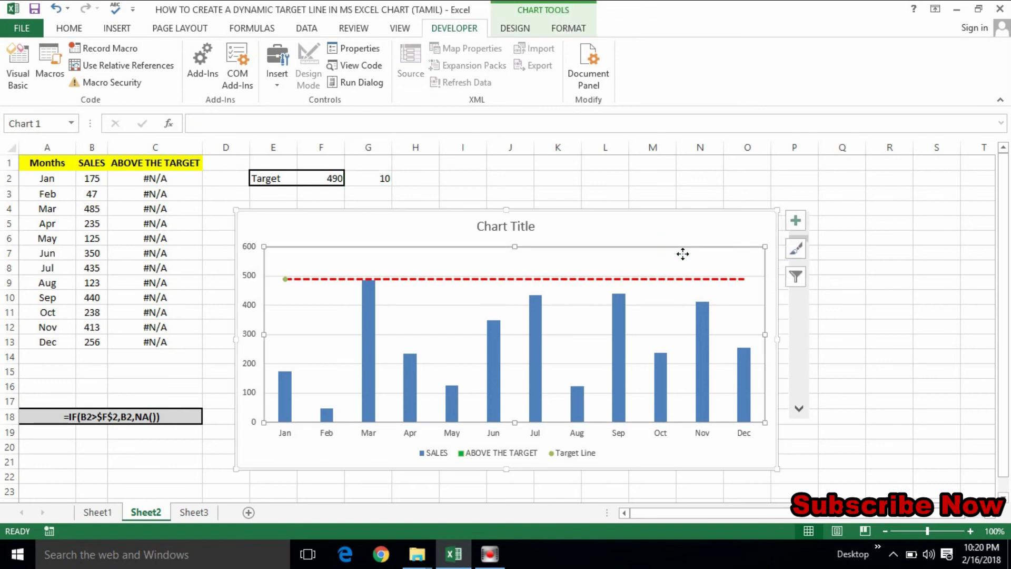
Step: Delete the chart's gridlines and set the vertical axis maximum to 500
{"action": "left_click", "coordinate": [481, 312]}
{"action": "key", "text": "Delete"}
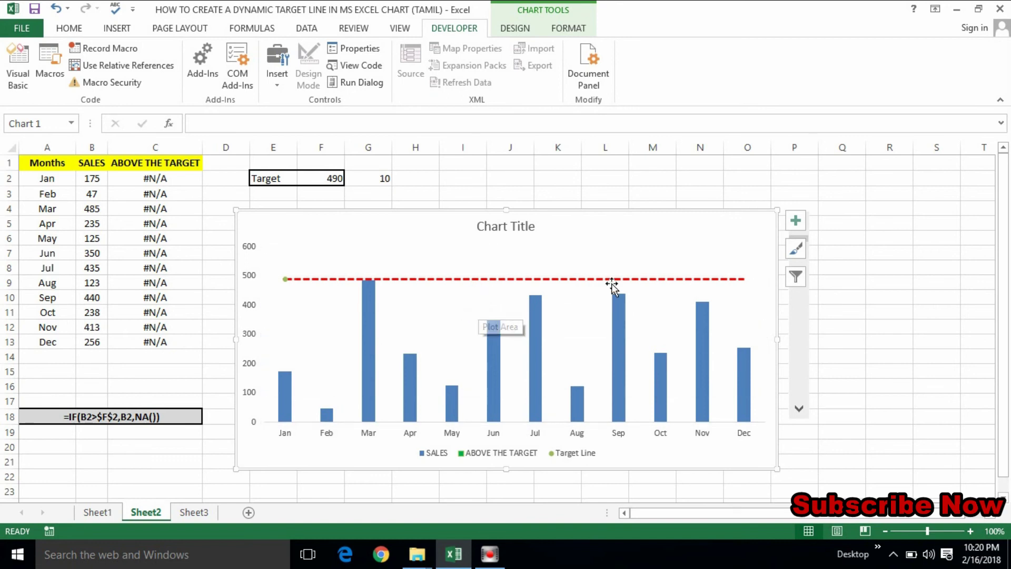
{"action": "left_click", "coordinate": [246, 250]}
{"action": "right_click", "coordinate": [245, 247]}
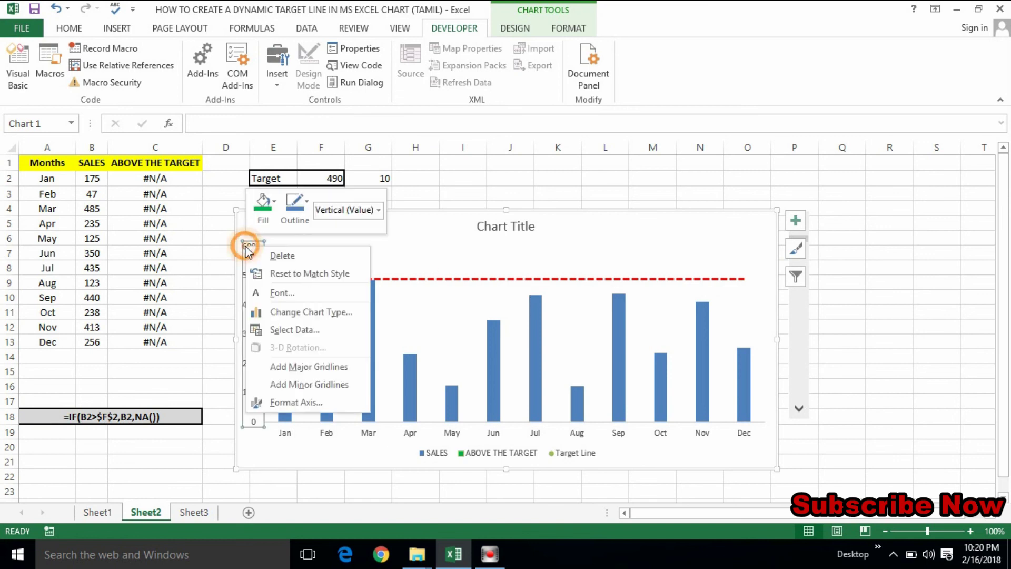
{"action": "left_click", "coordinate": [293, 403]}
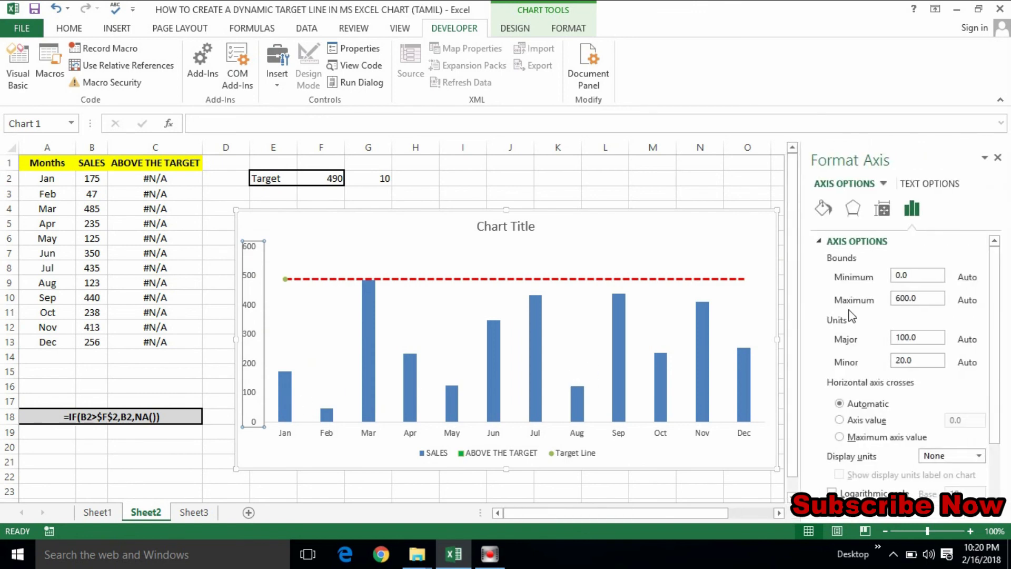
{"action": "left_click", "coordinate": [901, 297]}
{"action": "left_click", "coordinate": [310, 307]}
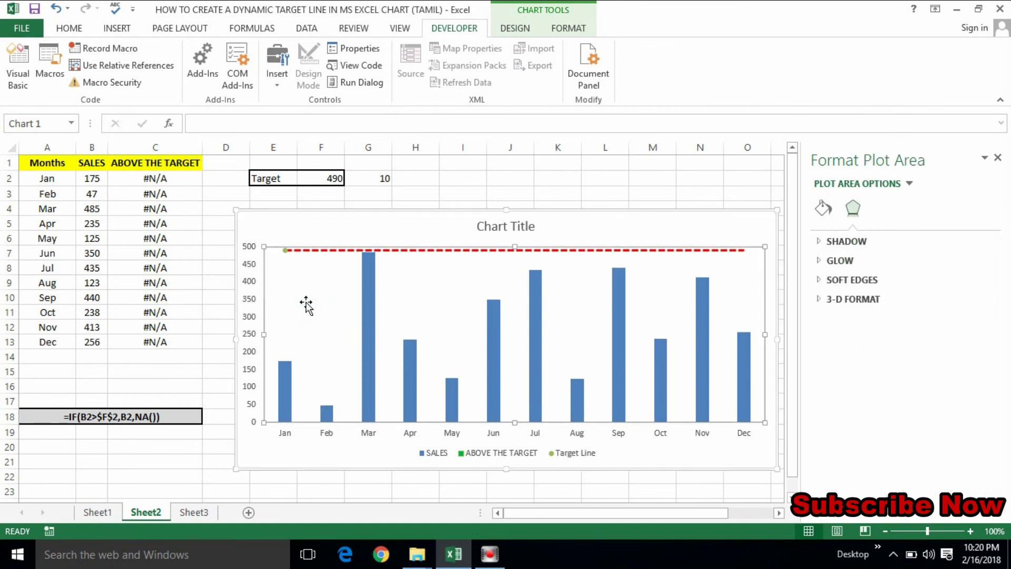
Step: Enlarge the chart toward the upper left and close the formatting pane
{"action": "left_click", "coordinate": [290, 231]}
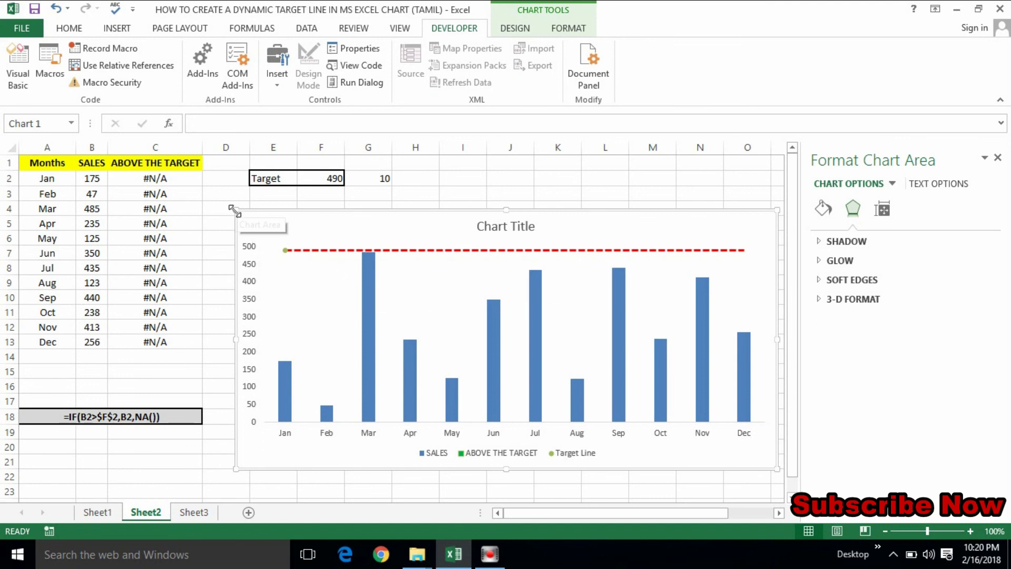
{"action": "left_click_drag", "start_coordinate": [232, 206], "coordinate": [223, 199]}
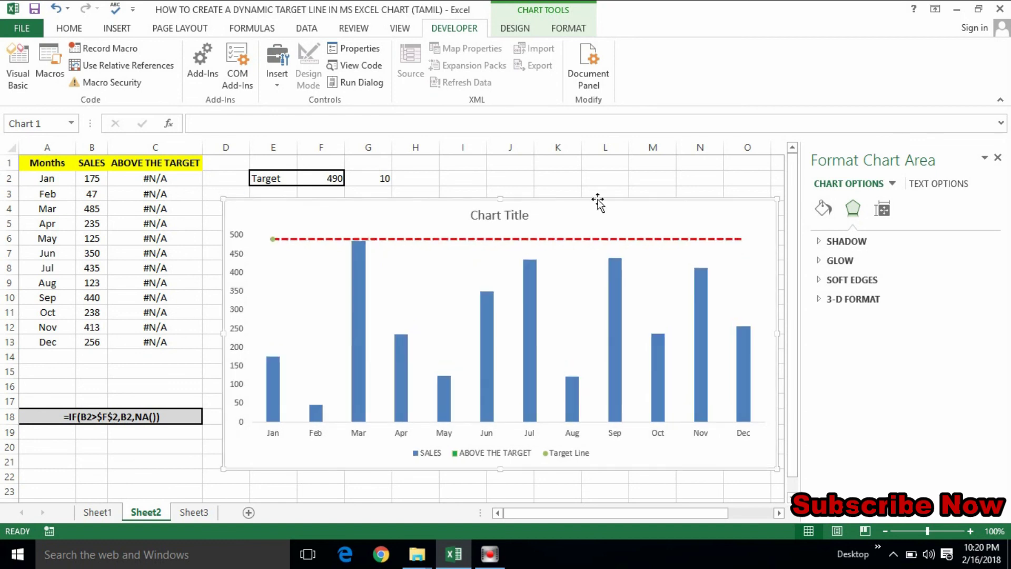
{"action": "left_click", "coordinate": [997, 157]}
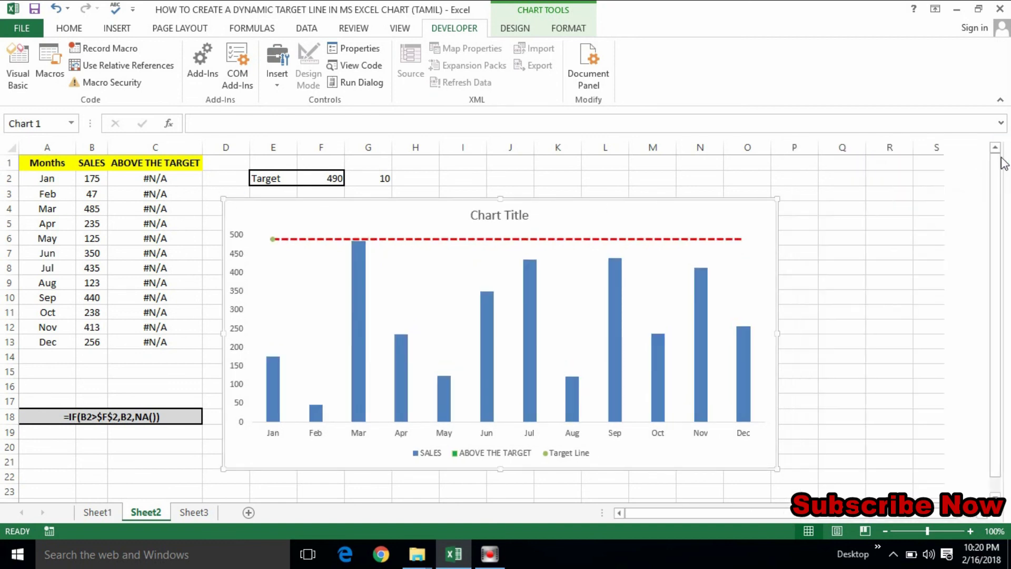
Step: Deselect the chart, nudge the target down to 470, then back up to 490
{"action": "left_click", "coordinate": [823, 329]}
{"action": "left_click", "coordinate": [799, 412]}
{"action": "left_click", "coordinate": [799, 412]}
{"action": "left_click", "coordinate": [799, 412]}
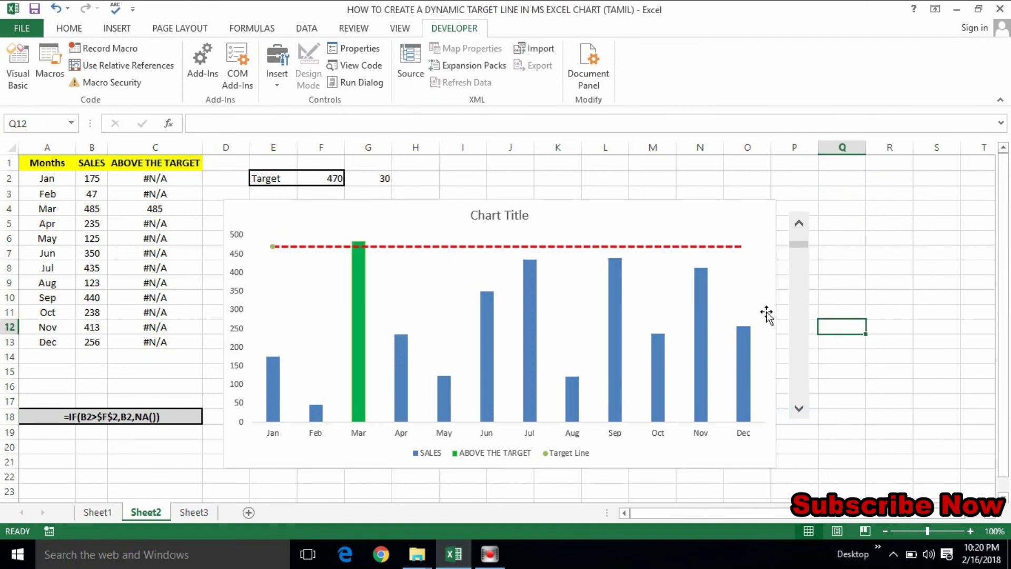
{"action": "left_click", "coordinate": [798, 226]}
{"action": "left_click", "coordinate": [798, 226]}
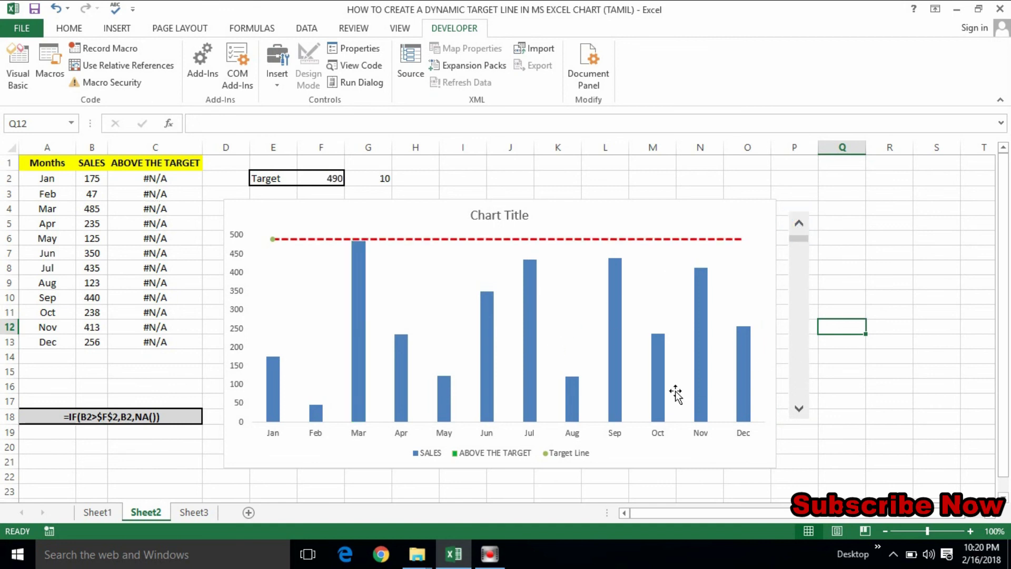
Step: Lower the target line in steps of 10 from 480 down to 300
{"action": "left_click", "coordinate": [798, 409]}
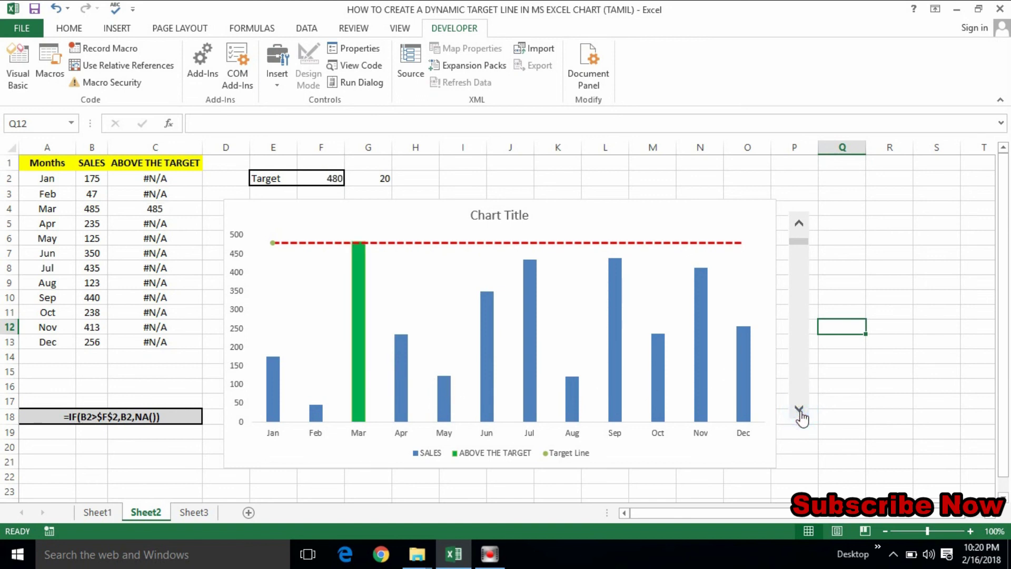
{"action": "mouse_move", "coordinate": [358, 331]}
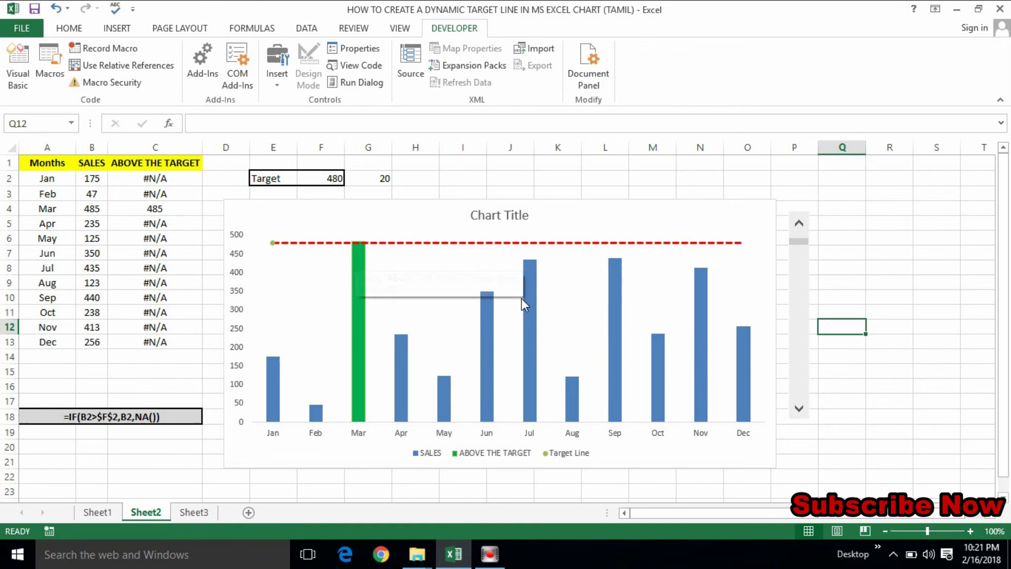
{"action": "left_click", "coordinate": [799, 409]}
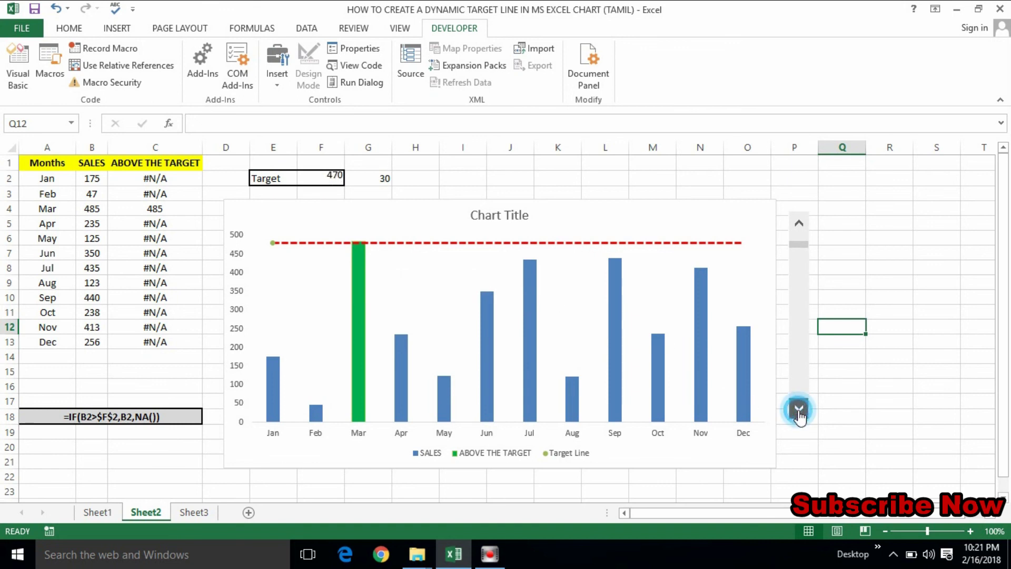
{"action": "left_click", "coordinate": [799, 411]}
{"action": "left_click", "coordinate": [798, 410]}
{"action": "left_click", "coordinate": [798, 411]}
{"action": "left_click", "coordinate": [799, 410]}
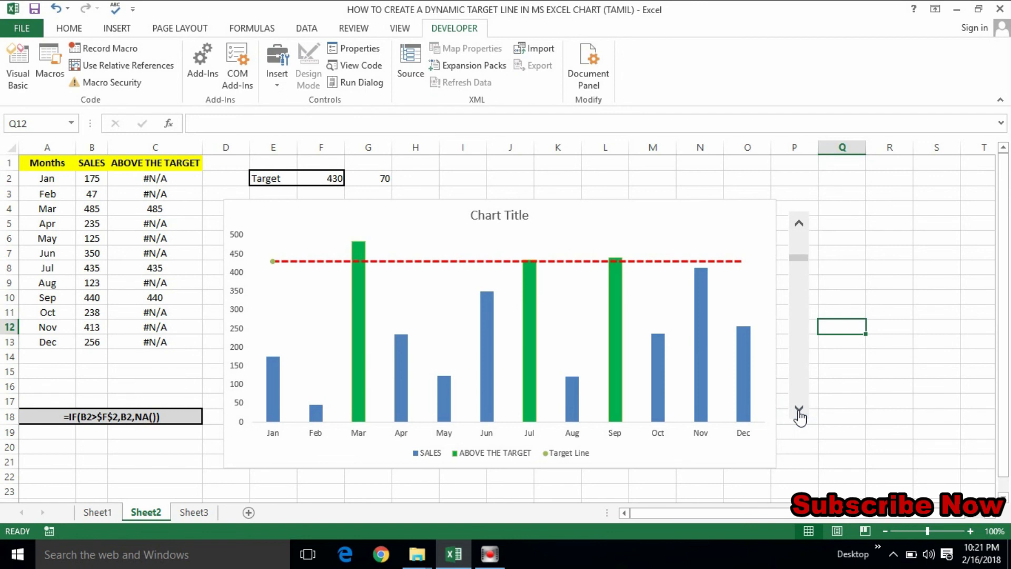
{"action": "left_click", "coordinate": [798, 410]}
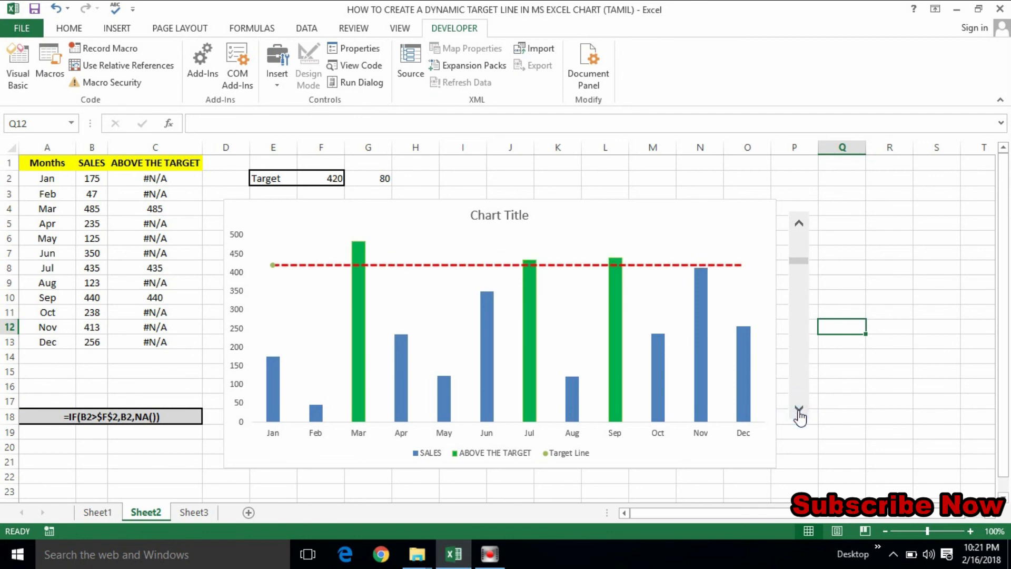
{"action": "left_click", "coordinate": [799, 411]}
{"action": "left_click", "coordinate": [799, 410]}
{"action": "left_click", "coordinate": [799, 411]}
{"action": "left_click", "coordinate": [798, 410]}
{"action": "left_click", "coordinate": [798, 411]}
{"action": "left_click", "coordinate": [798, 410]}
{"action": "left_click", "coordinate": [799, 410]}
{"action": "left_click", "coordinate": [799, 411]}
{"action": "left_click", "coordinate": [799, 411]}
{"action": "left_click", "coordinate": [799, 411]}
{"action": "left_click", "coordinate": [799, 410]}
{"action": "left_click", "coordinate": [798, 410]}
Step: Drop the target to 50, then 30, and raise it to 80
{"action": "left_click", "coordinate": [801, 380]}
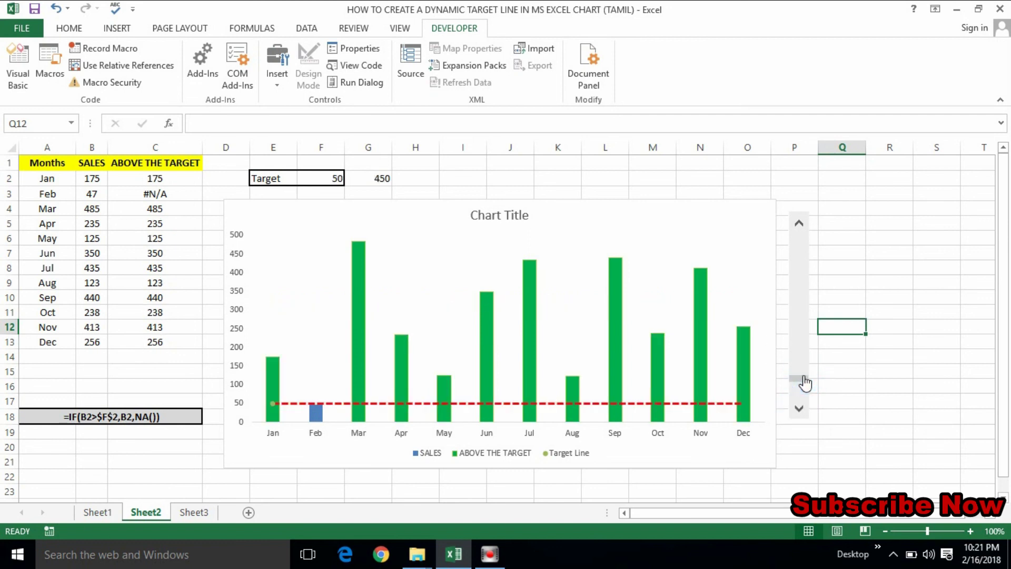
{"action": "left_click", "coordinate": [799, 408]}
{"action": "left_click", "coordinate": [799, 408]}
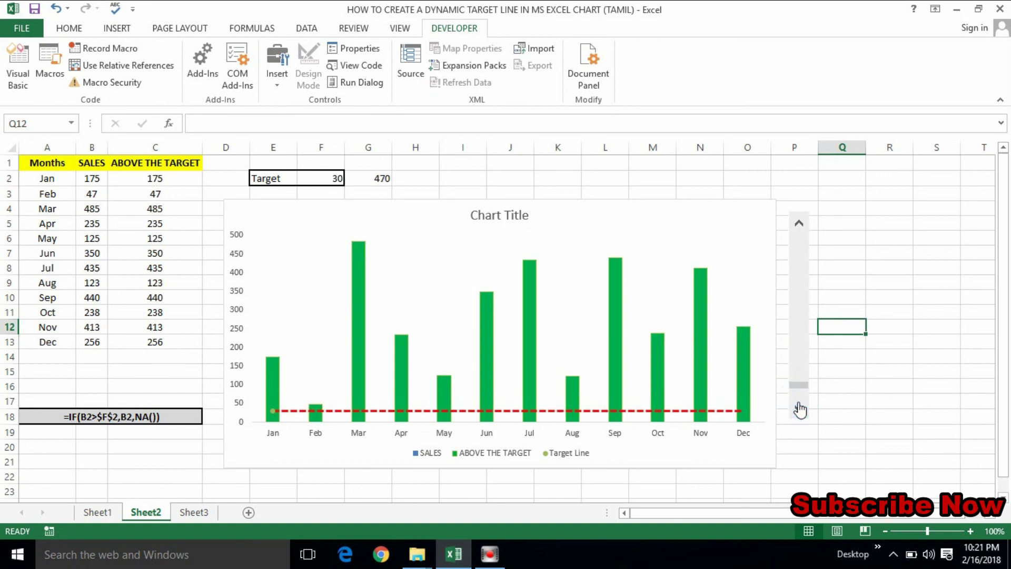
{"action": "left_click", "coordinate": [799, 370]}
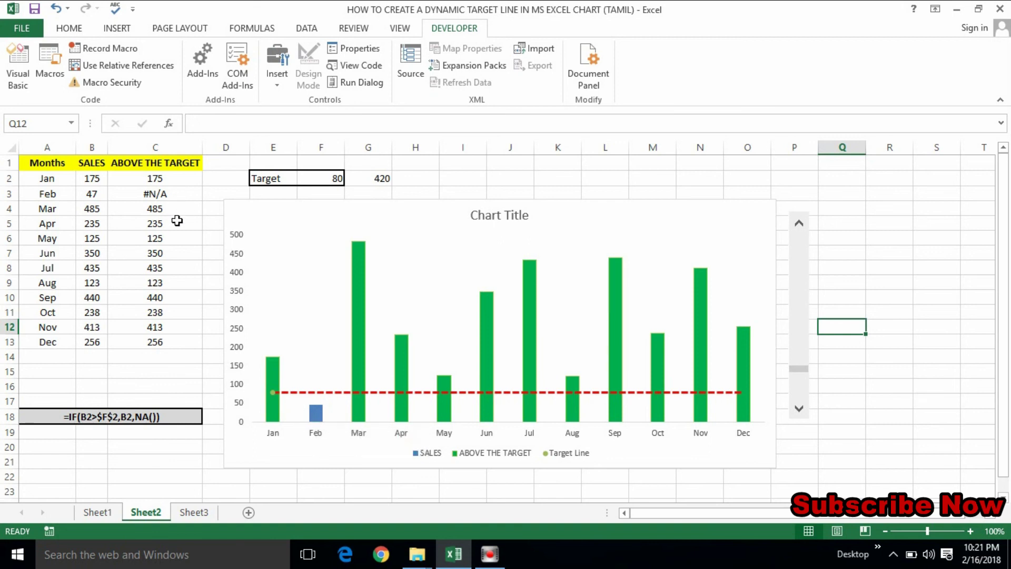
Step: Raise the target in steps of 10 from 100 to 220, then inspect cell C4's formula
{"action": "left_click", "coordinate": [799, 226]}
{"action": "left_click", "coordinate": [799, 225]}
{"action": "left_click", "coordinate": [799, 226]}
{"action": "left_click", "coordinate": [800, 225]}
{"action": "left_click", "coordinate": [800, 225]}
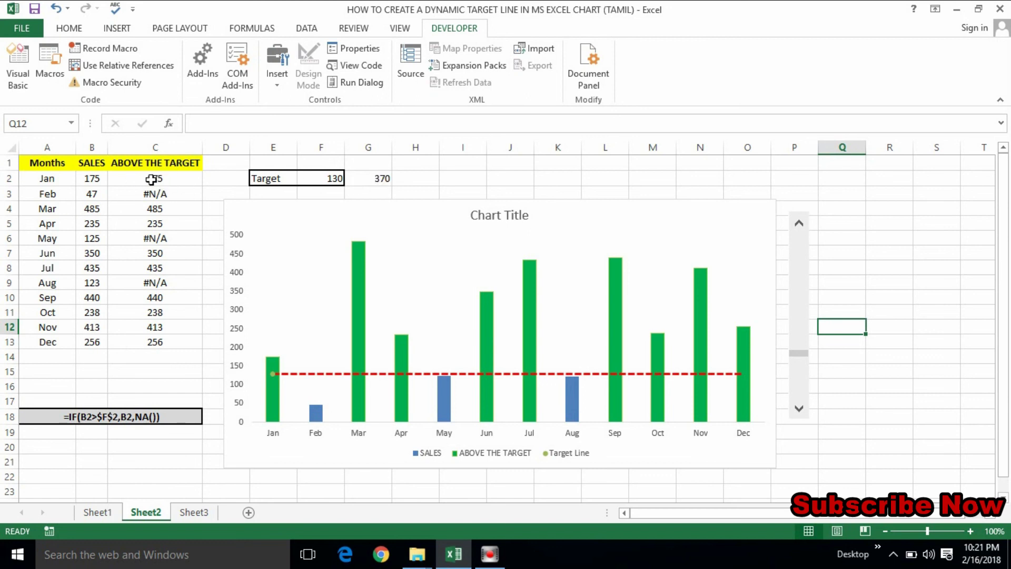
{"action": "left_click", "coordinate": [799, 226]}
{"action": "left_click", "coordinate": [800, 225]}
{"action": "left_click", "coordinate": [799, 226]}
{"action": "left_click", "coordinate": [799, 226]}
{"action": "left_click", "coordinate": [799, 225]}
{"action": "left_click", "coordinate": [799, 225]}
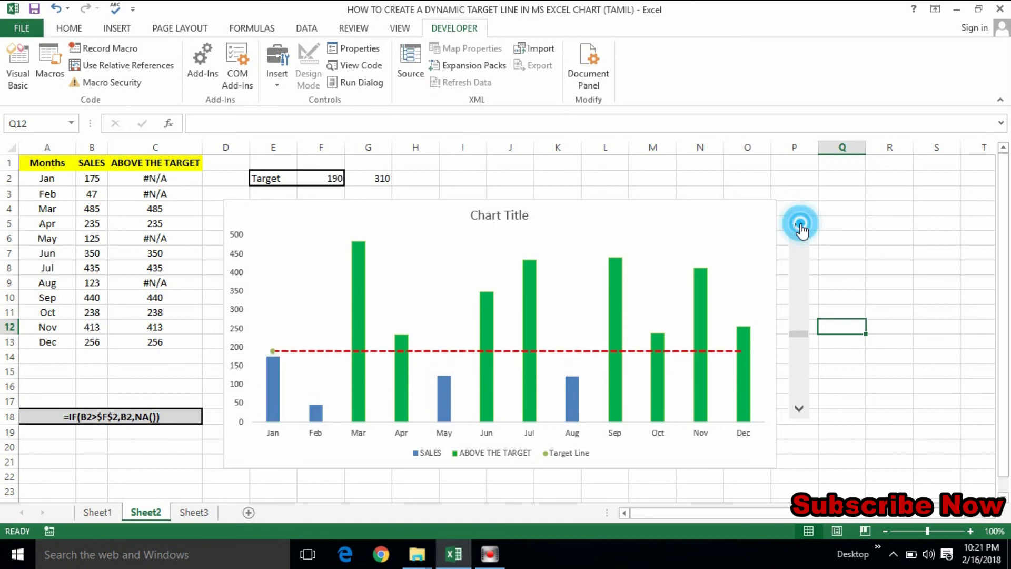
{"action": "left_click", "coordinate": [800, 225]}
{"action": "left_click", "coordinate": [799, 225]}
{"action": "left_click", "coordinate": [800, 225]}
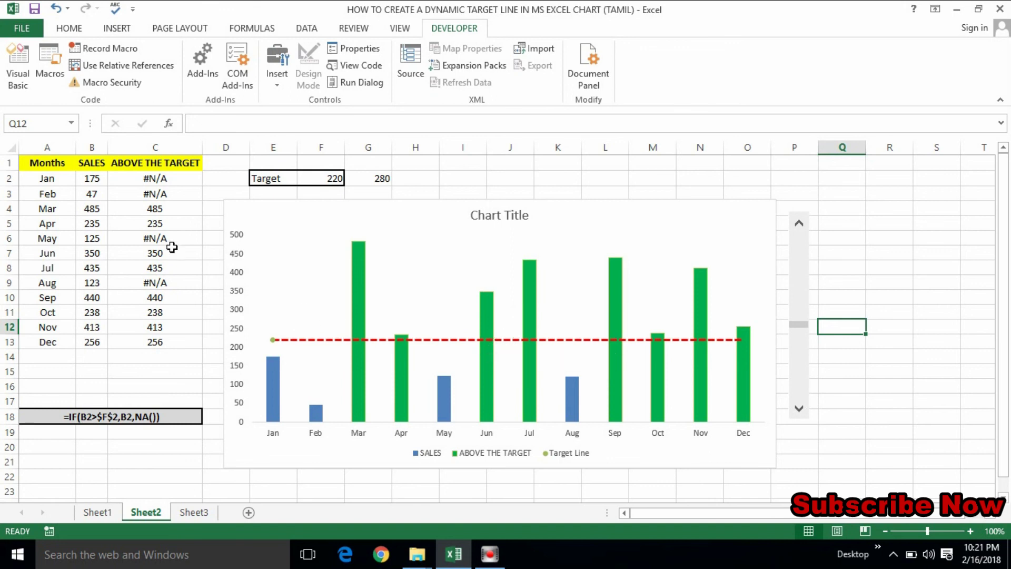
{"action": "left_click", "coordinate": [151, 208]}
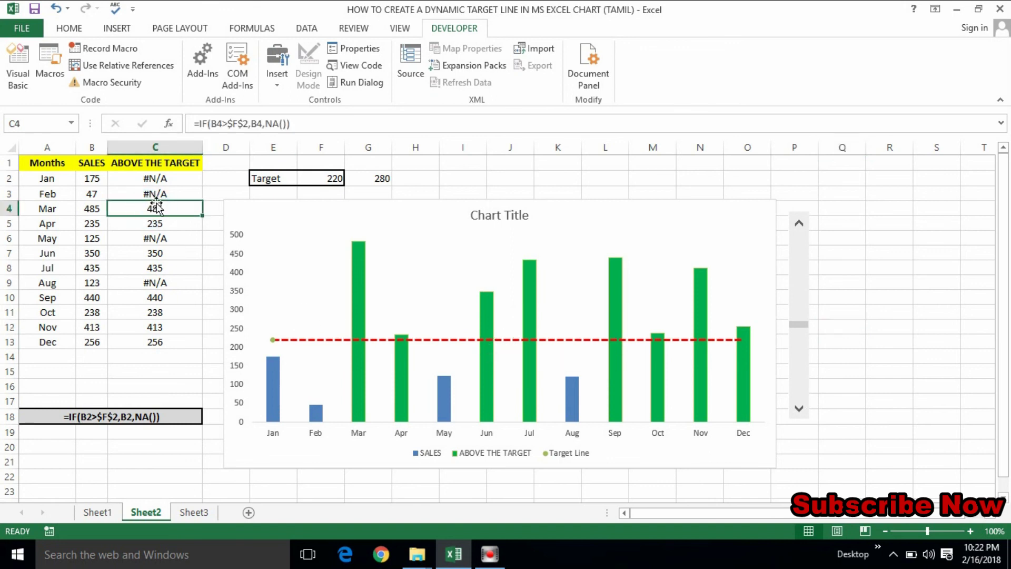
Step: Review formulas in C2, C7 and C4, then drag the chart's top-right corner outward
{"action": "left_click", "coordinate": [155, 180]}
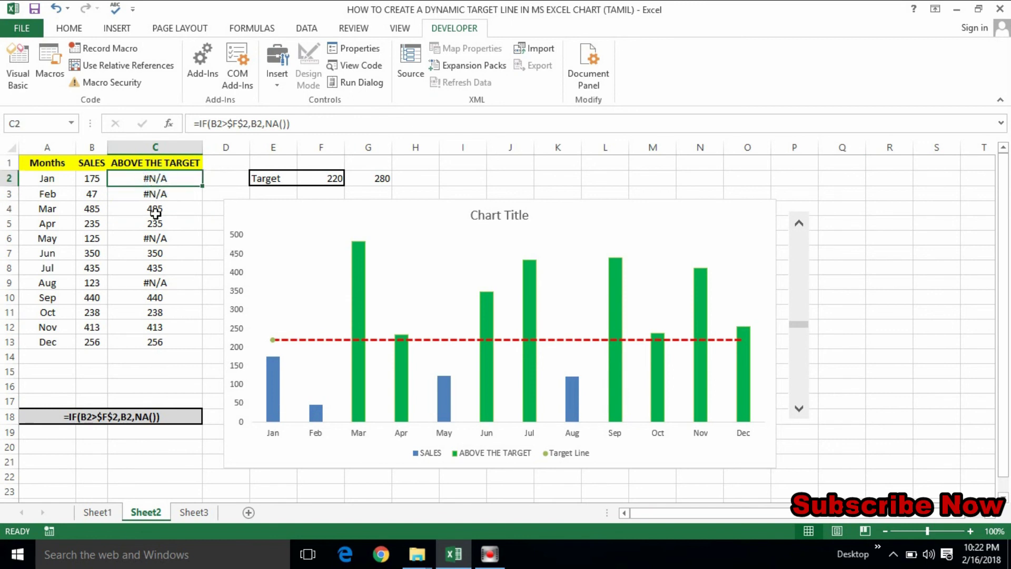
{"action": "left_click", "coordinate": [155, 253]}
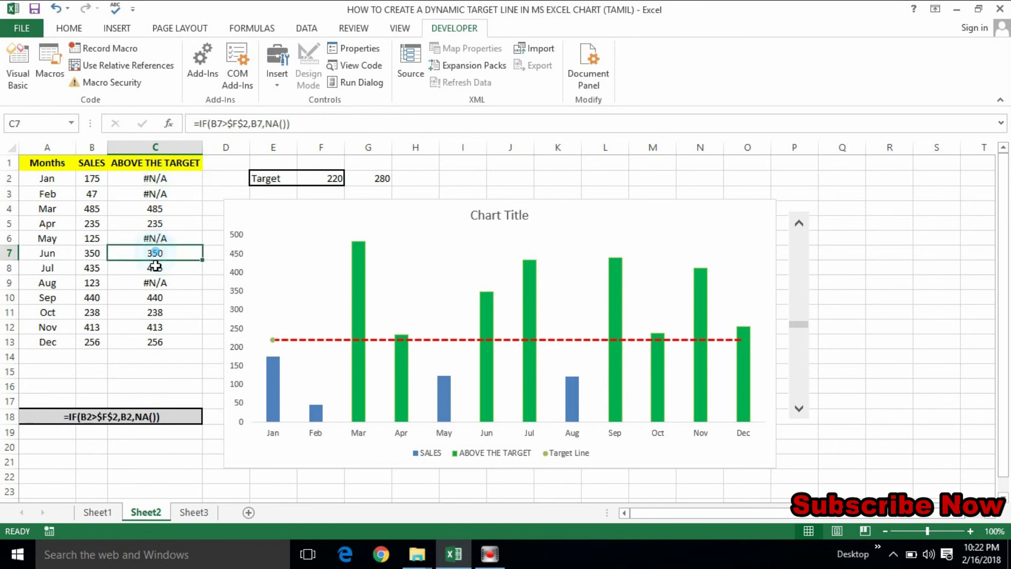
{"action": "left_click", "coordinate": [153, 211]}
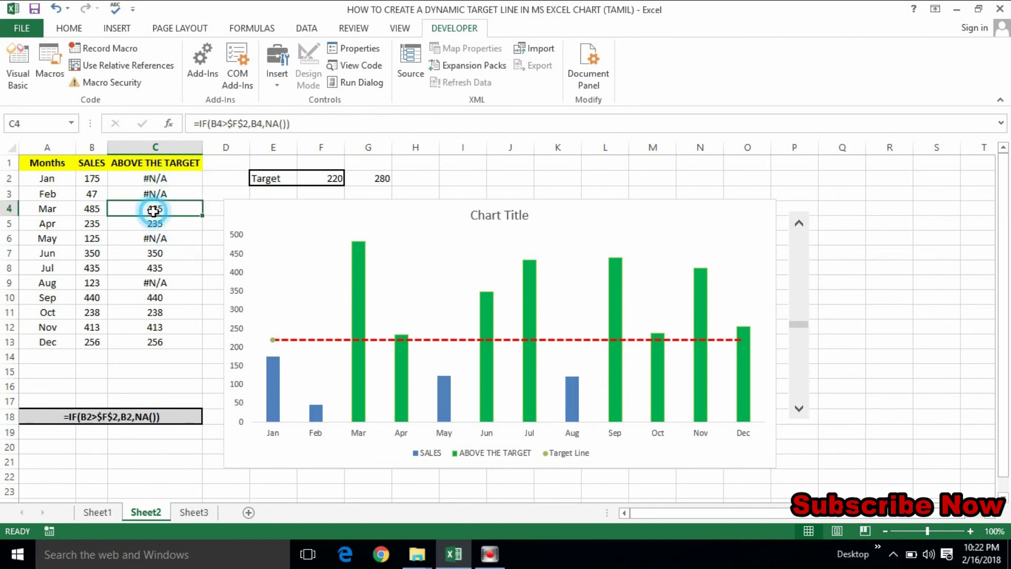
{"action": "left_click", "coordinate": [360, 298]}
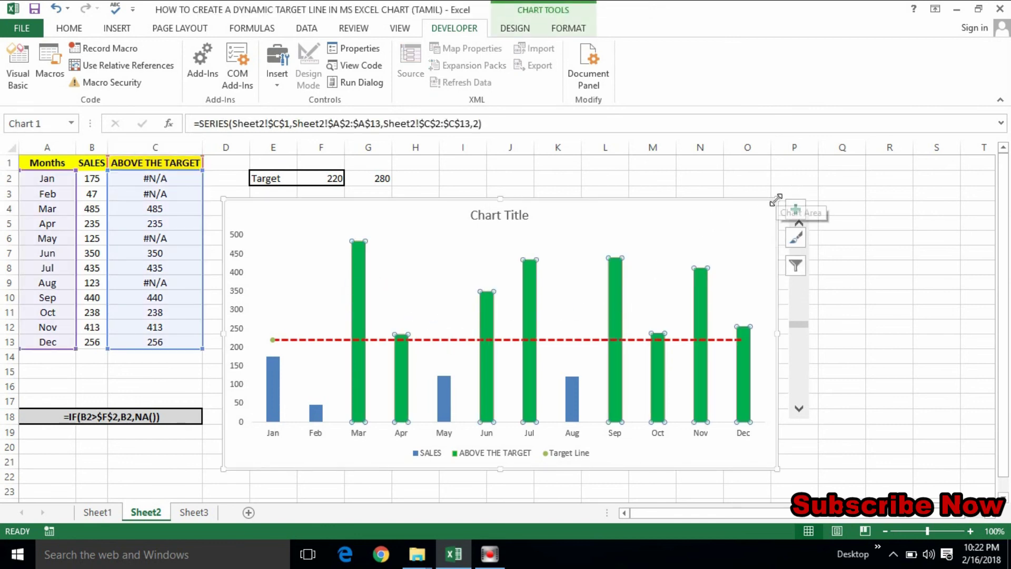
{"action": "left_click_drag", "start_coordinate": [775, 199], "coordinate": [789, 179]}
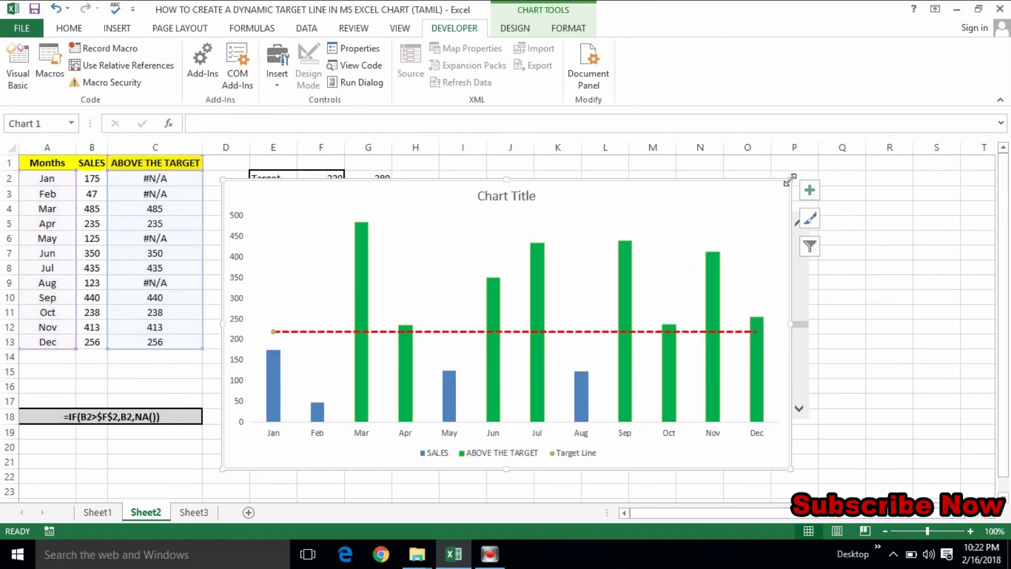